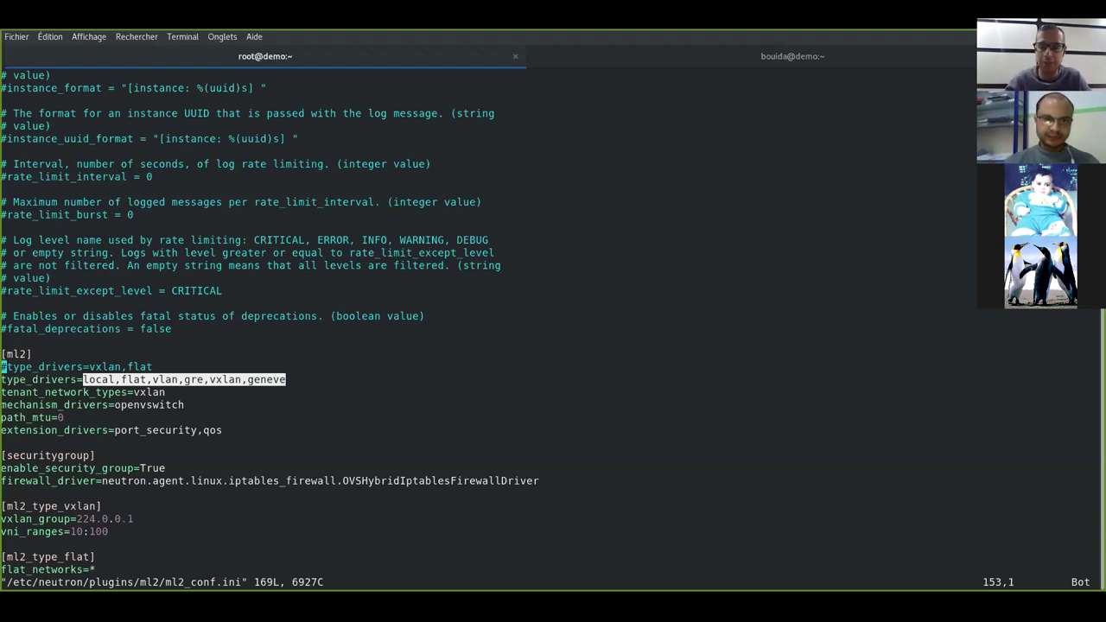
Close the ml2_conf.ini file and return to the shell prompt.
{"action": "type", "text": ":q"}
{"action": "key", "text": "Return"}
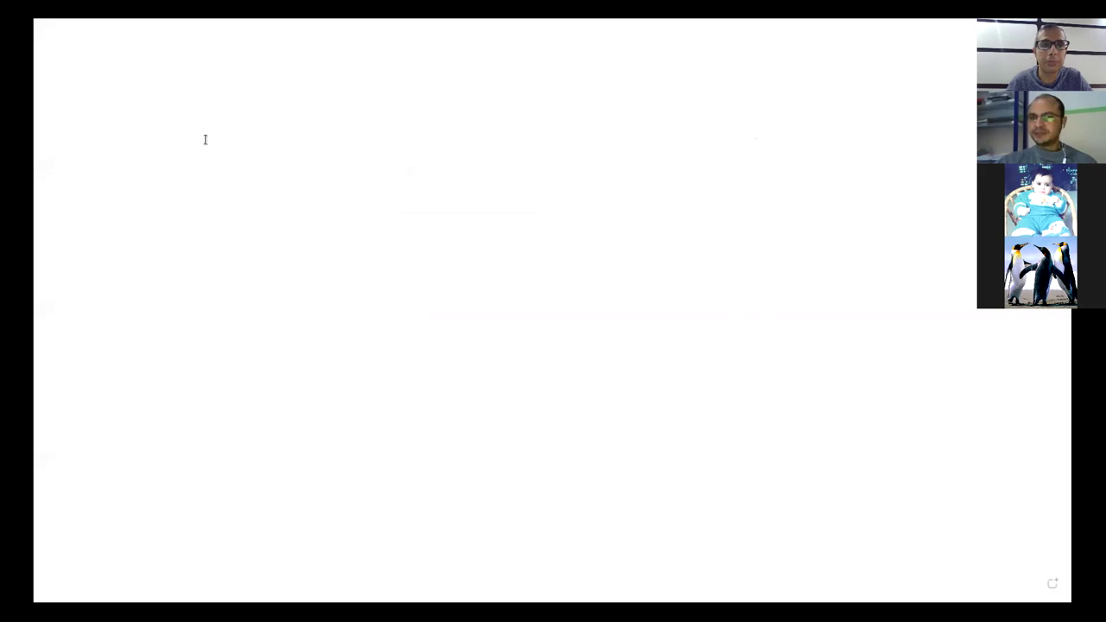
Switch to the whiteboard, paste the packstack command with its default password into a new text box, and widen the box to fit its lines.
{"action": "left_click", "coordinate": [174, 141]}
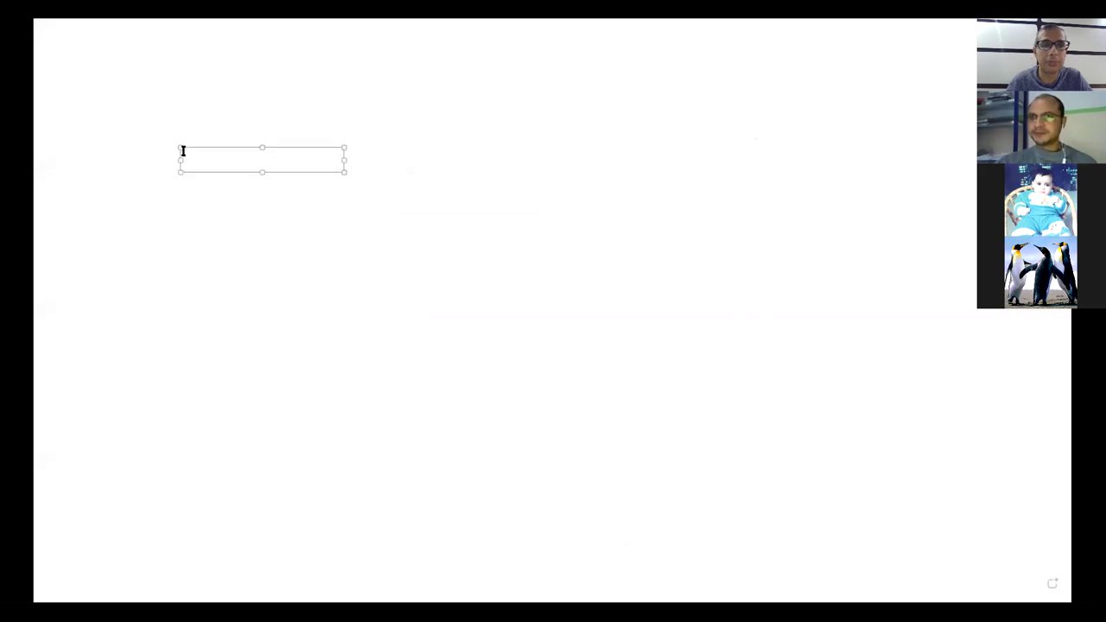
{"action": "key", "text": "ctrl+v"}
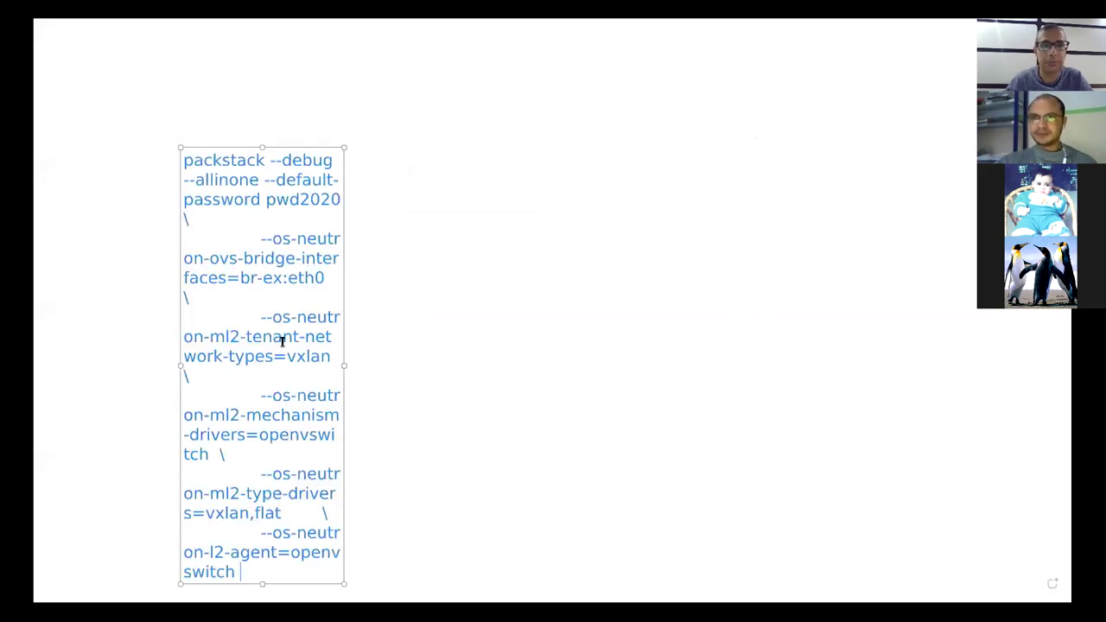
{"action": "left_click_drag", "start_coordinate": [338, 362], "coordinate": [978, 312]}
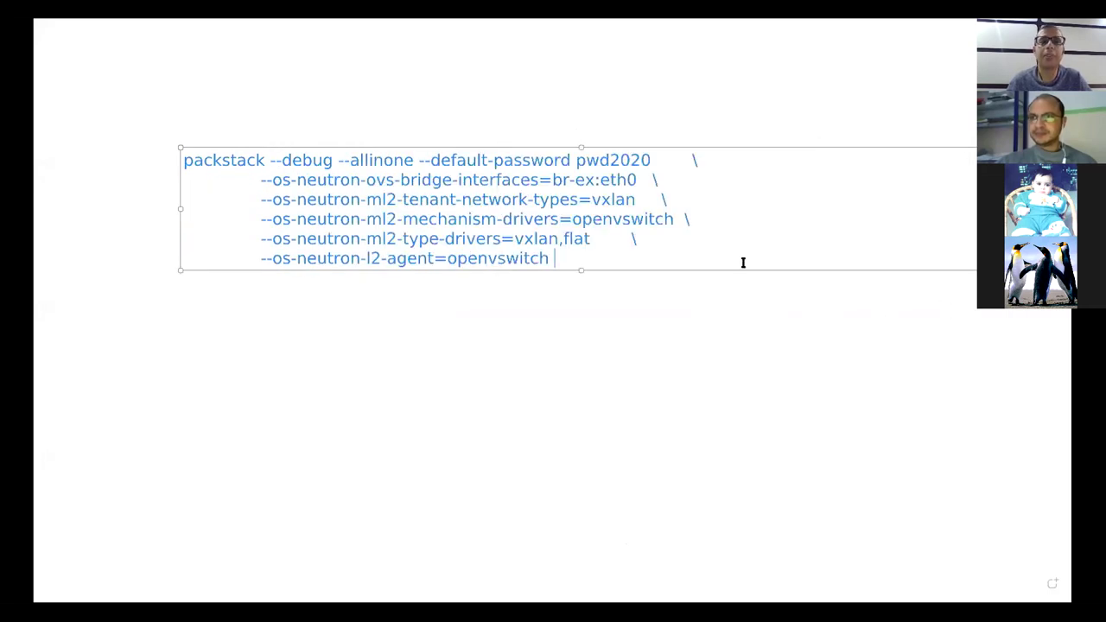
Delete the --debug option from the packstack command on the whiteboard.
{"action": "left_click", "coordinate": [337, 160]}
{"action": "key", "text": "BackSpace"}
{"action": "key", "text": "BackSpace"}
{"action": "key", "text": "BackSpace"}
{"action": "key", "text": "BackSpace"}
{"action": "key", "text": "BackSpace"}
{"action": "key", "text": "BackSpace"}
{"action": "key", "text": "BackSpace"}
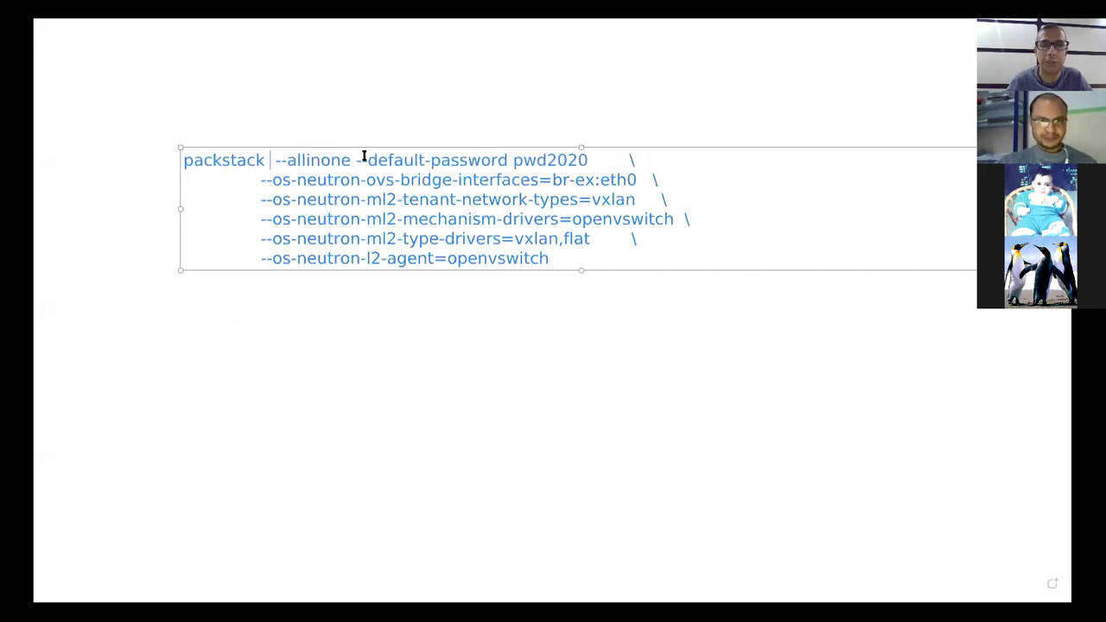
Examine the packstack command's default-password and Neutron options, including the br-ex:eth0 bridge interfaces and the vxlan tenant network type.
{"action": "left_click_drag", "start_coordinate": [355, 160], "coordinate": [593, 157]}
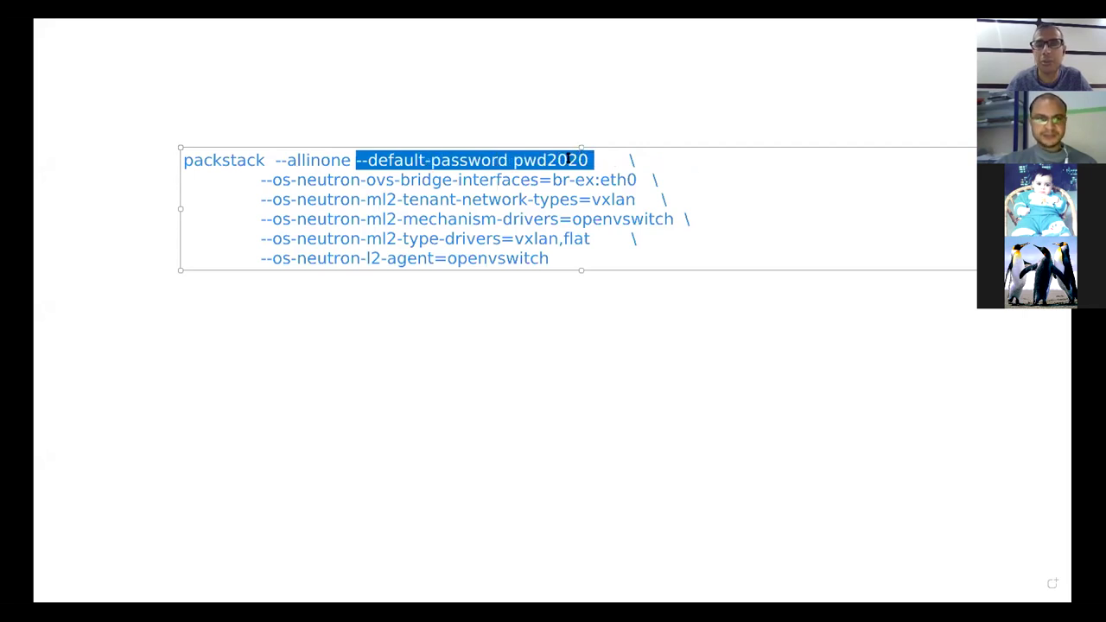
{"action": "left_click", "coordinate": [256, 178]}
{"action": "left_click_drag", "start_coordinate": [256, 178], "coordinate": [629, 180]}
{"action": "left_click", "coordinate": [564, 176]}
{"action": "left_click_drag", "start_coordinate": [552, 179], "coordinate": [634, 170]}
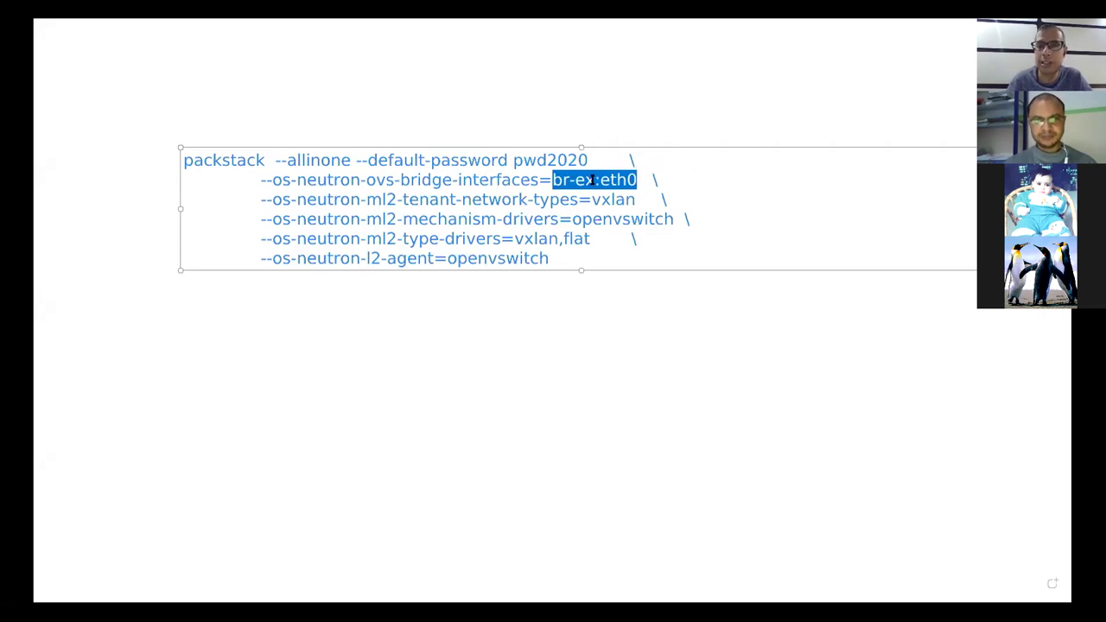
{"action": "left_click", "coordinate": [589, 179]}
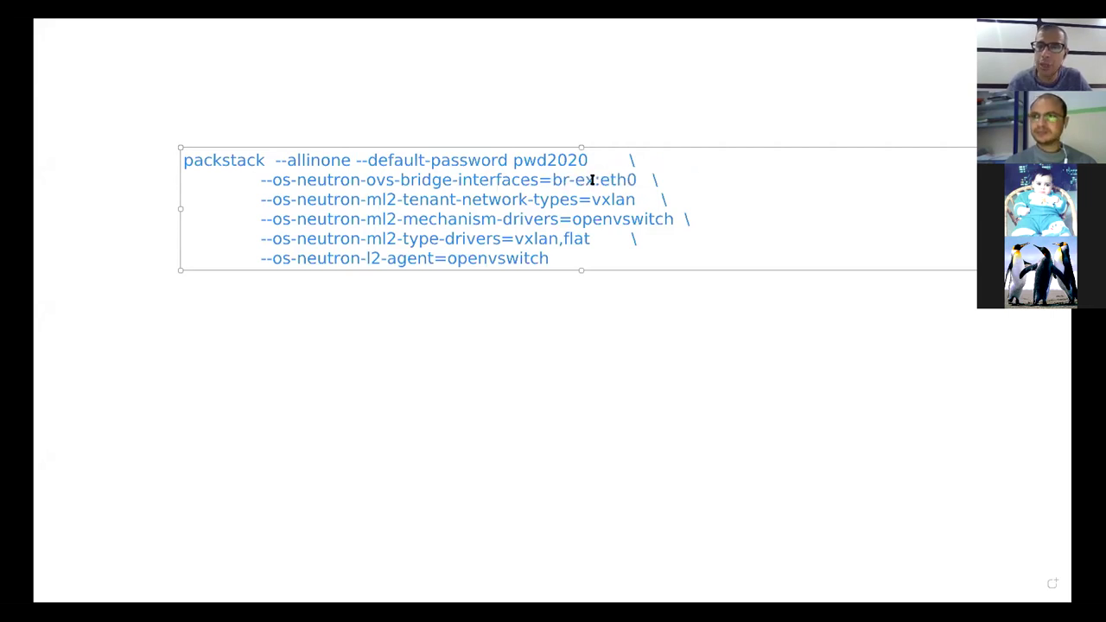
{"action": "left_click_drag", "start_coordinate": [595, 179], "coordinate": [548, 179]}
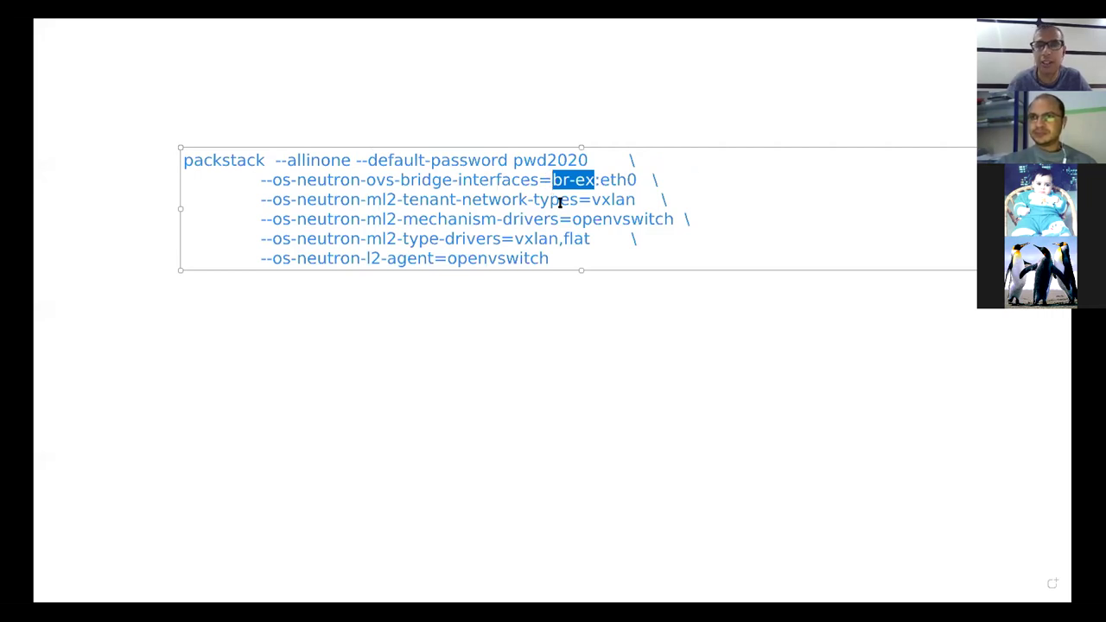
{"action": "left_click", "coordinate": [574, 202]}
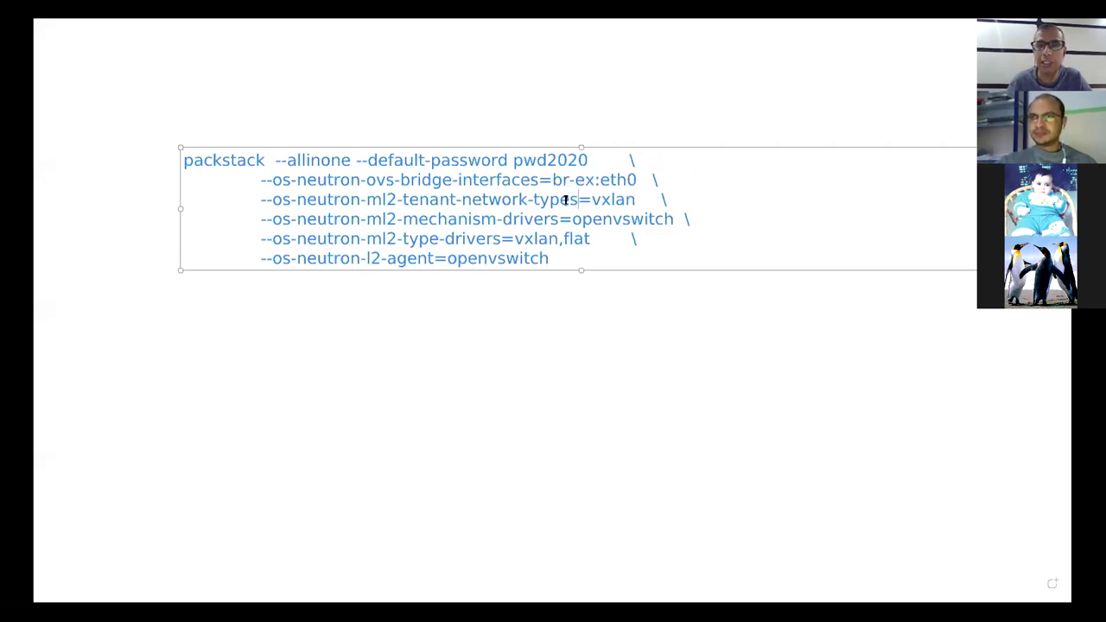
{"action": "left_click_drag", "start_coordinate": [592, 200], "coordinate": [639, 200]}
{"action": "key", "text": "Right"}
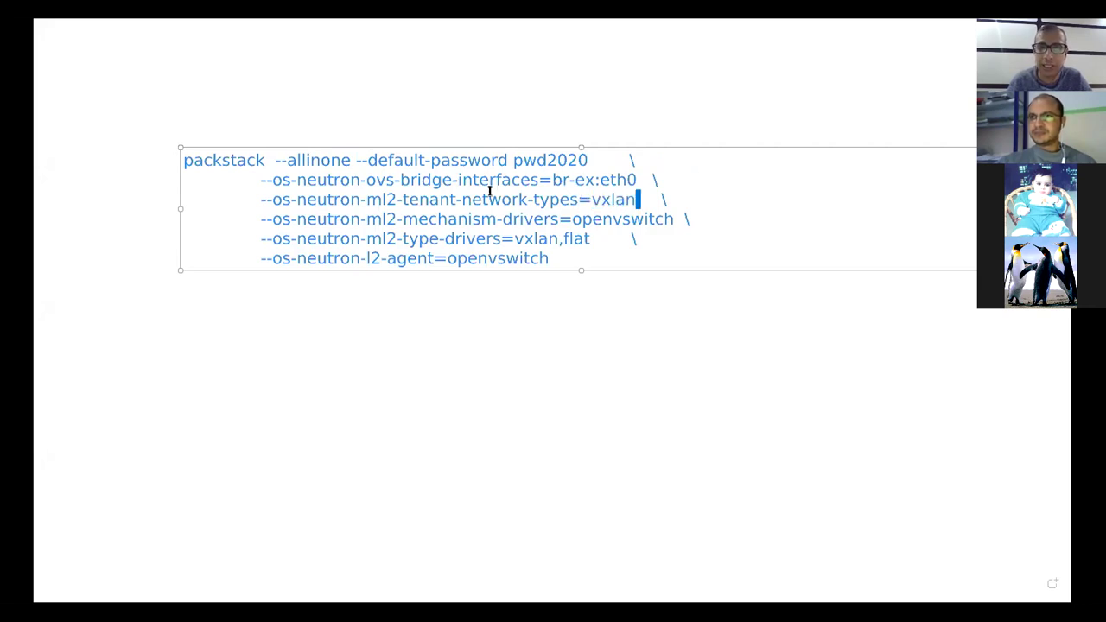
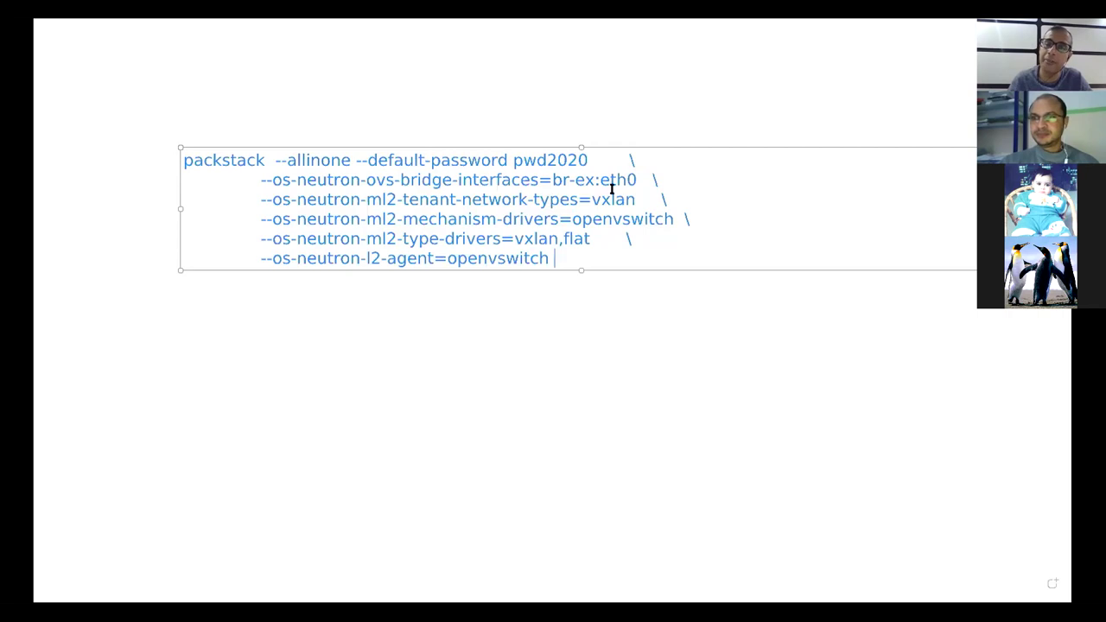
{"action": "left_click_drag", "start_coordinate": [550, 258], "coordinate": [251, 180]}
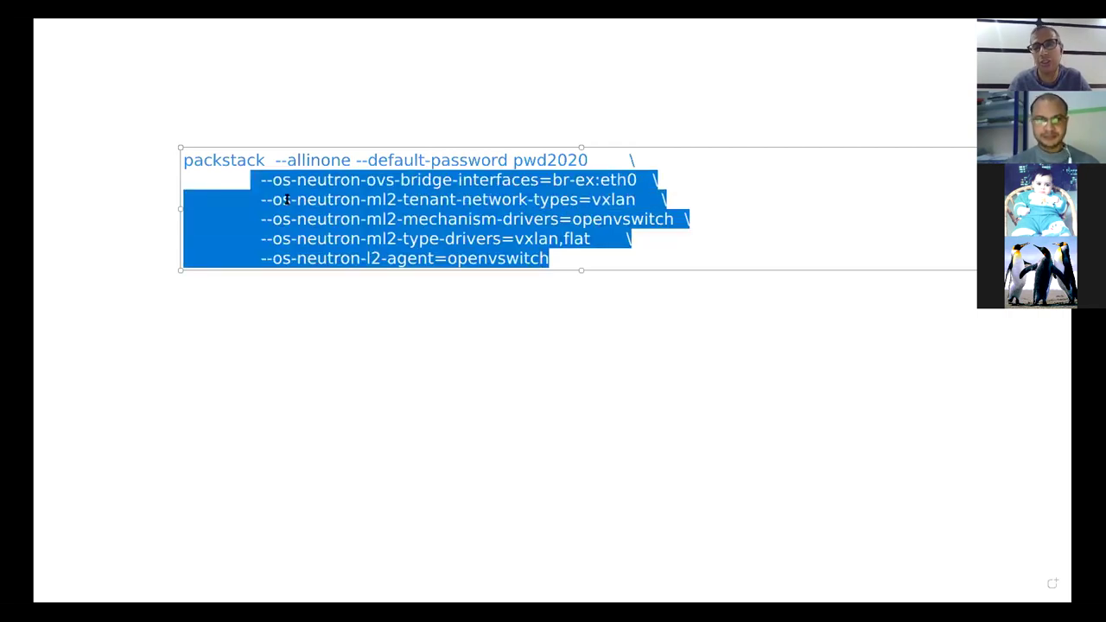
{"action": "left_click", "coordinate": [565, 254]}
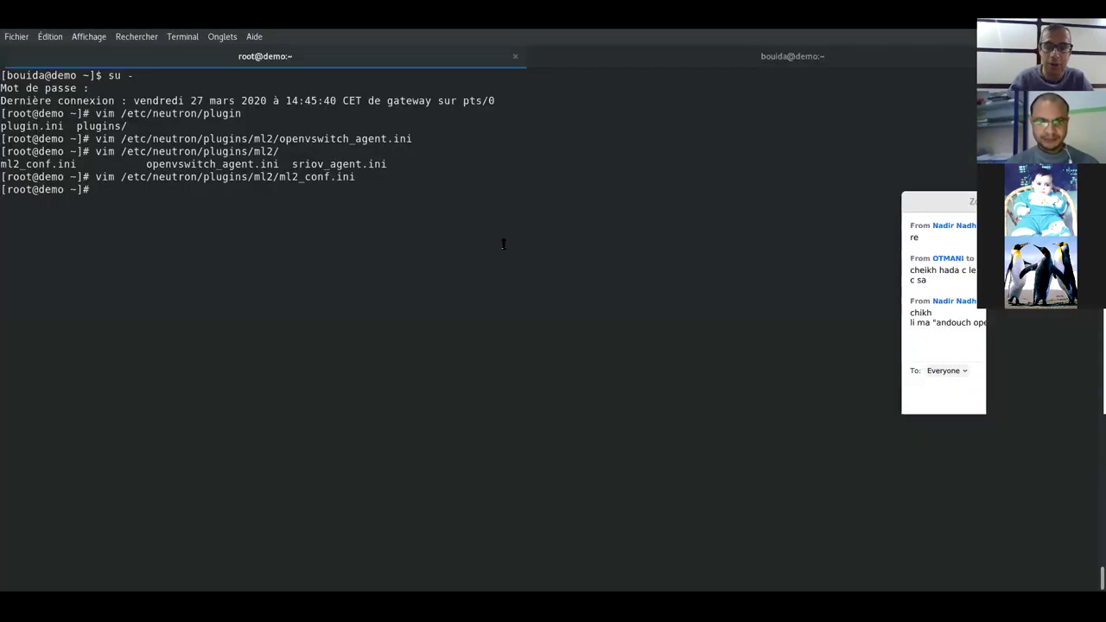
Switch to the terminal, list the network interfaces with ip a s, and examine the eth0 entry.
{"action": "type", "text": "ip a"}
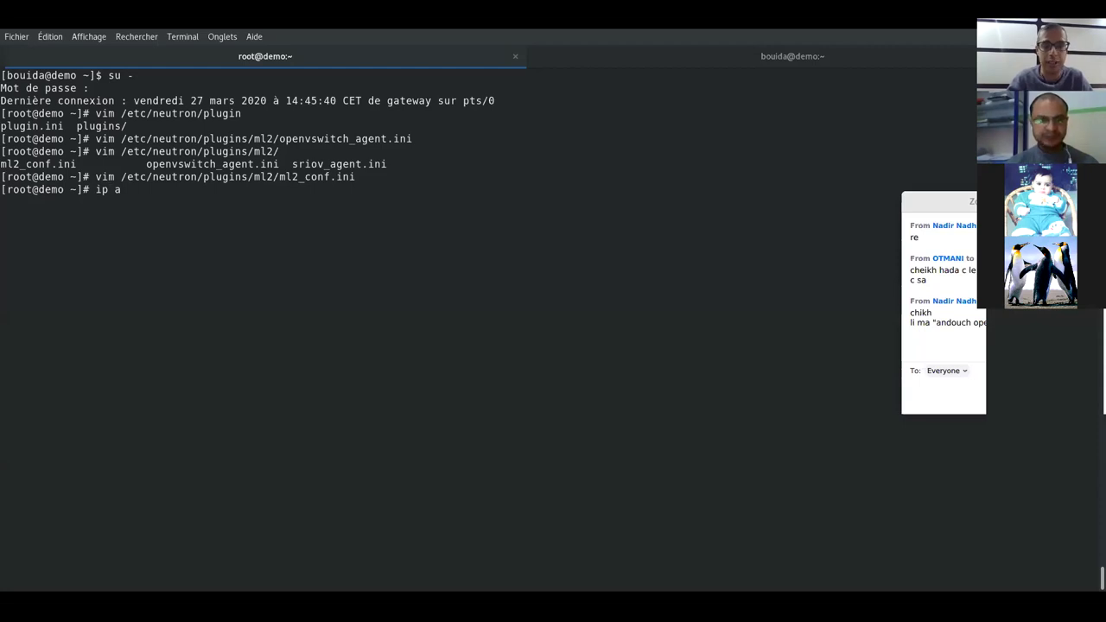
{"action": "type", "text": " s"}
{"action": "key", "text": "Return"}
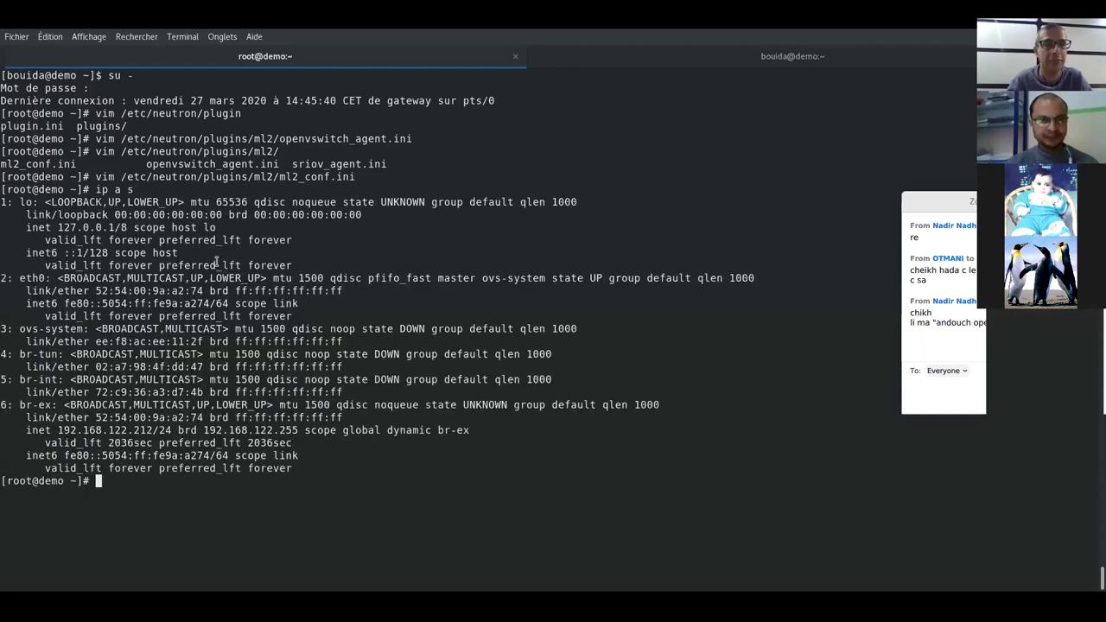
{"action": "double_click", "coordinate": [39, 278]}
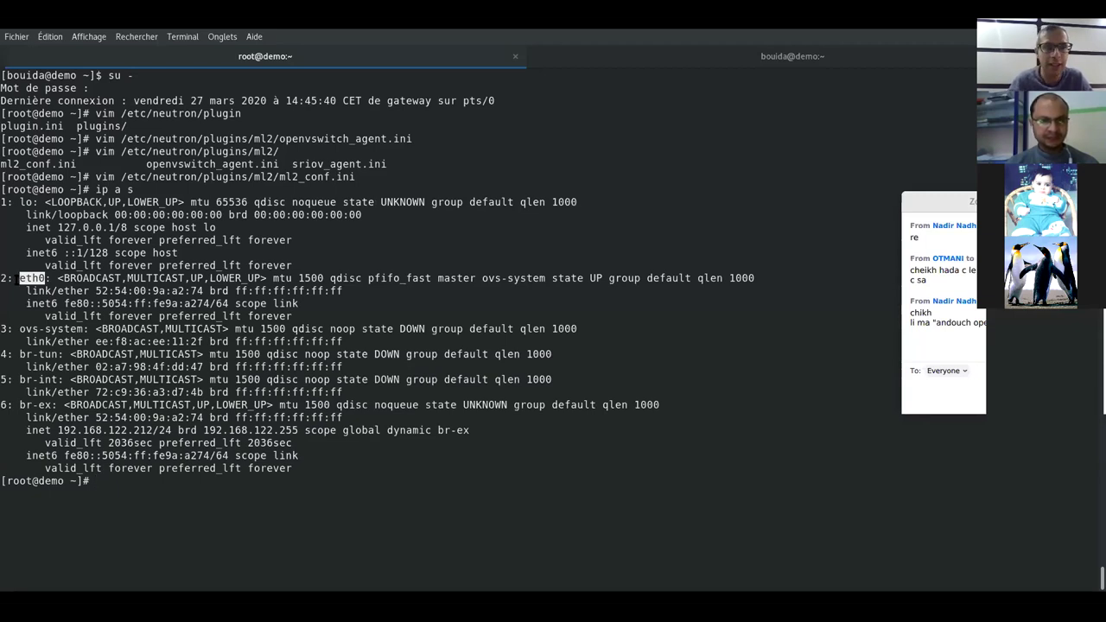
{"action": "left_click_drag", "start_coordinate": [216, 294], "coordinate": [301, 309]}
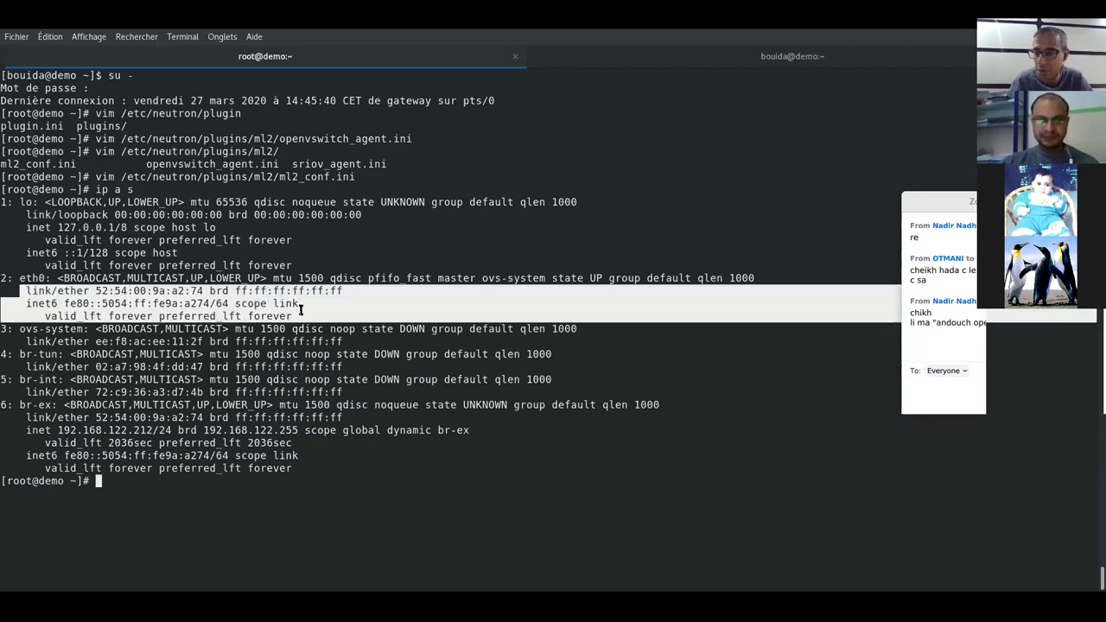
{"action": "left_click", "coordinate": [202, 470]}
{"action": "type", "text": "pin"}
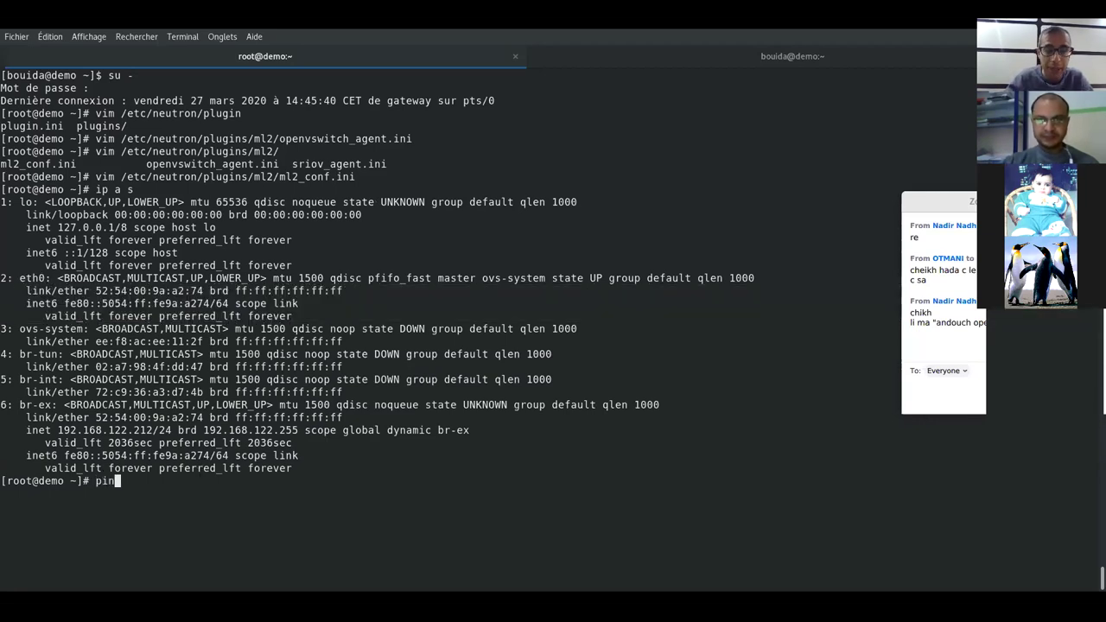
{"action": "type", "text": "g www."}
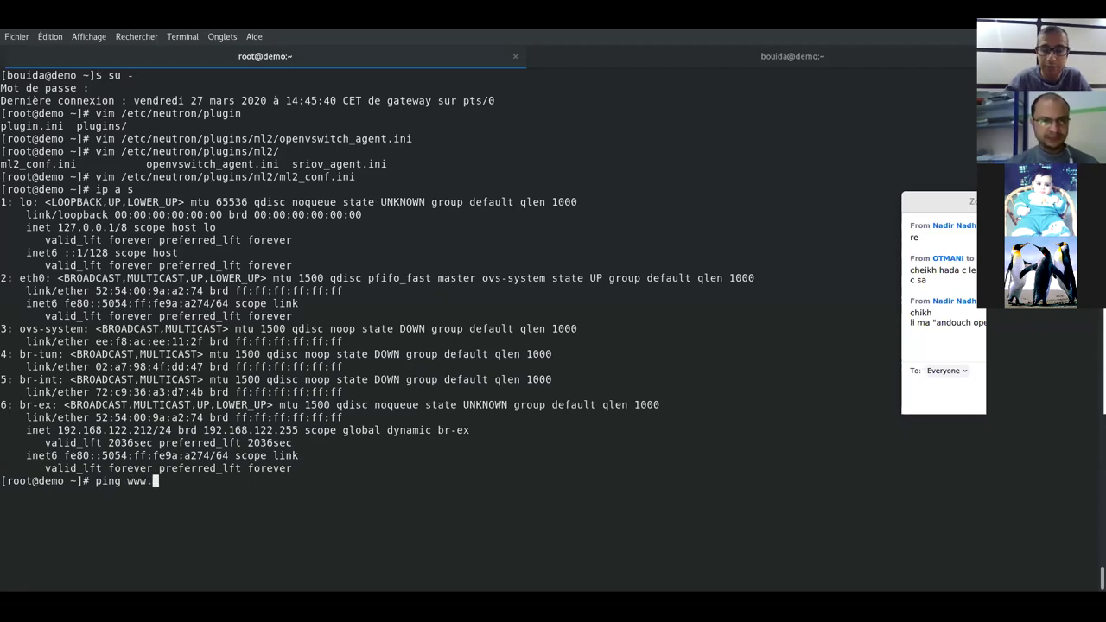
{"action": "type", "text": "google.fr"}
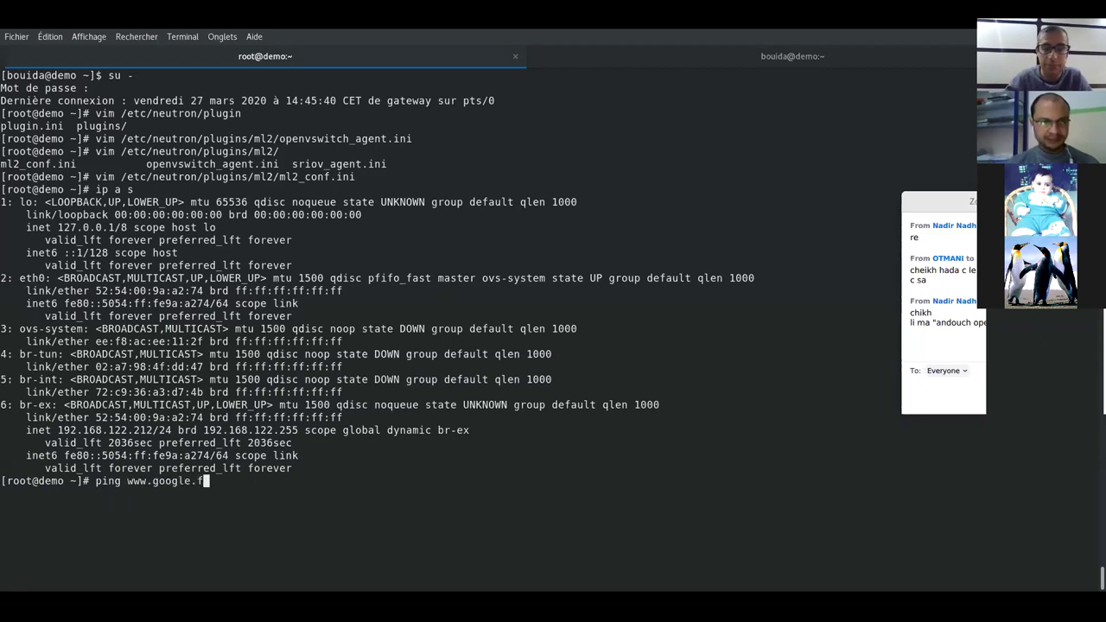
{"action": "key", "text": "Return"}
{"action": "key", "text": "ctrl+c"}
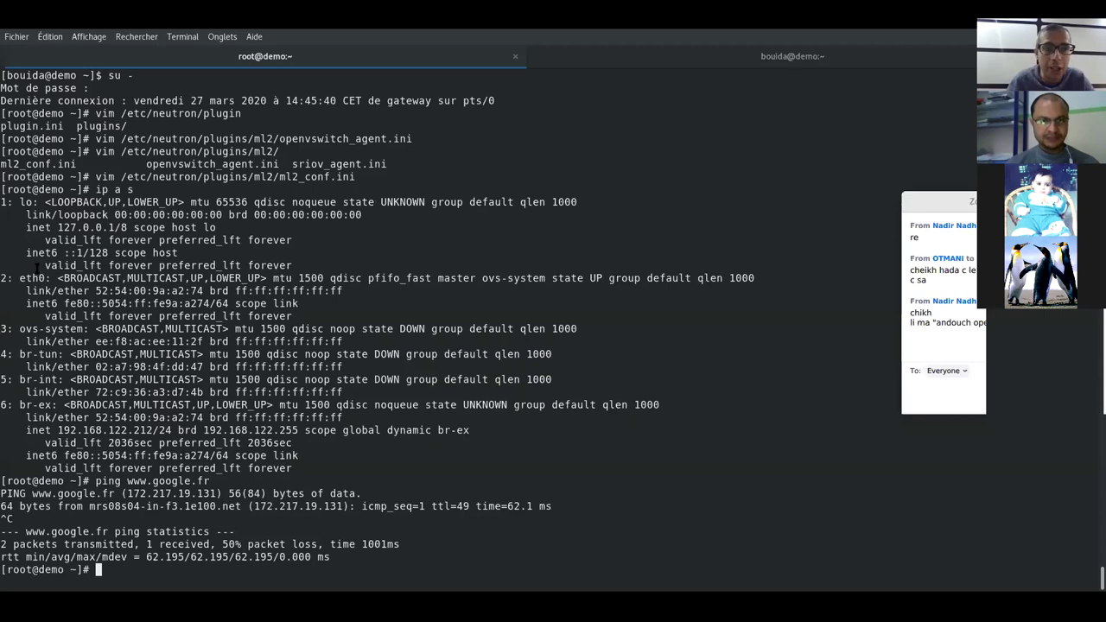
Compare the eth0 and br-ex entries in the interface listing.
{"action": "left_click_drag", "start_coordinate": [19, 277], "coordinate": [154, 316]}
{"action": "left_click_drag", "start_coordinate": [14, 405], "coordinate": [209, 457]}
{"action": "left_click", "coordinate": [50, 407]}
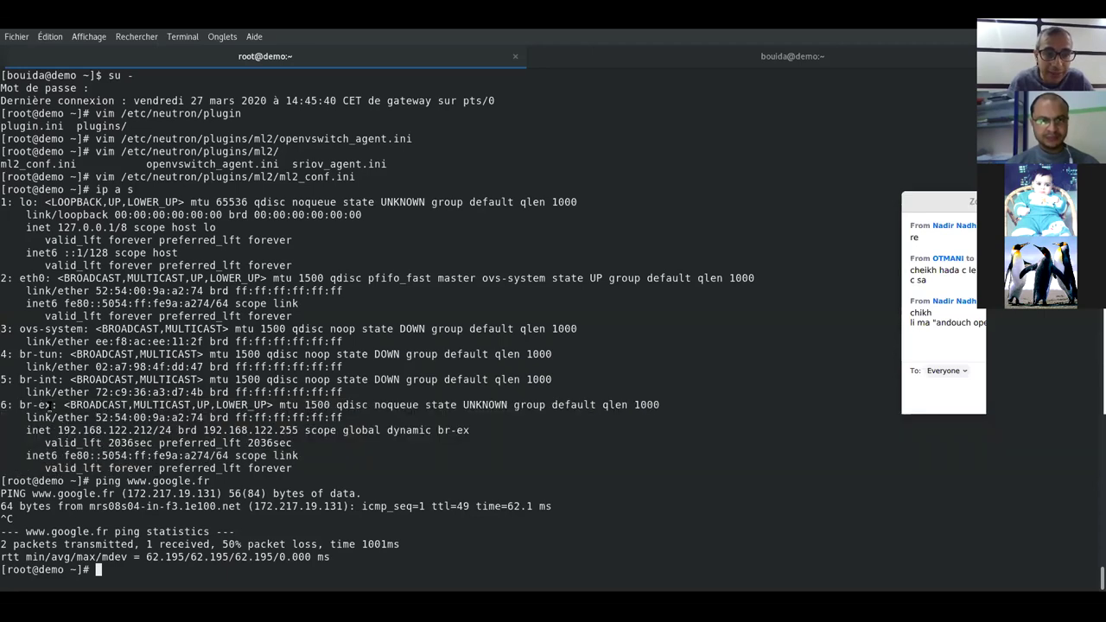
{"action": "left_click_drag", "start_coordinate": [52, 404], "coordinate": [19, 405]}
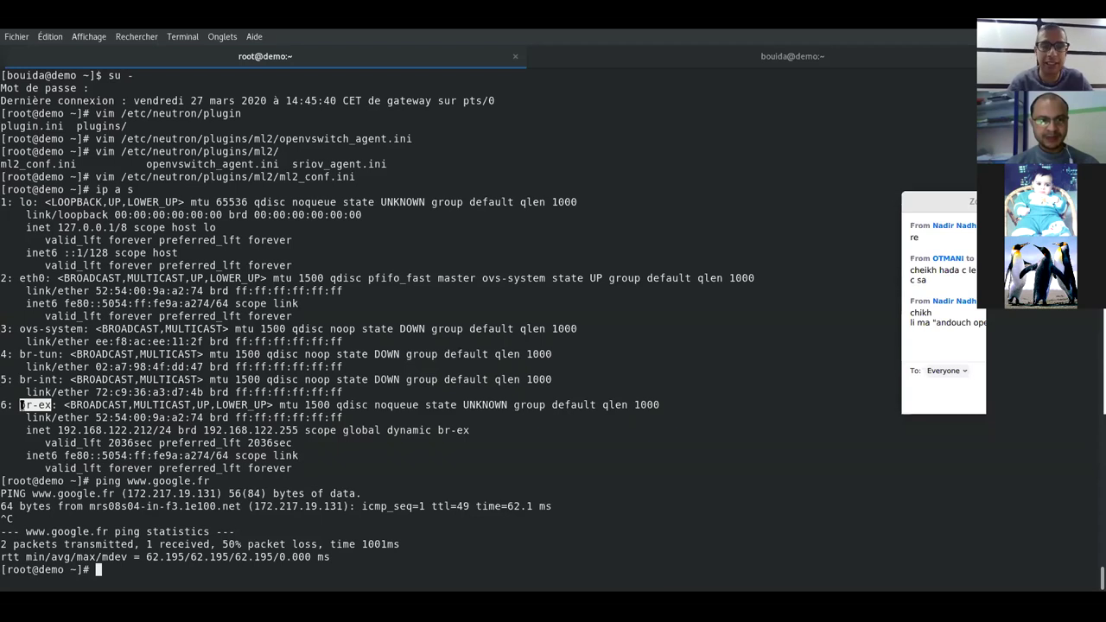
{"action": "left_click", "coordinate": [48, 405]}
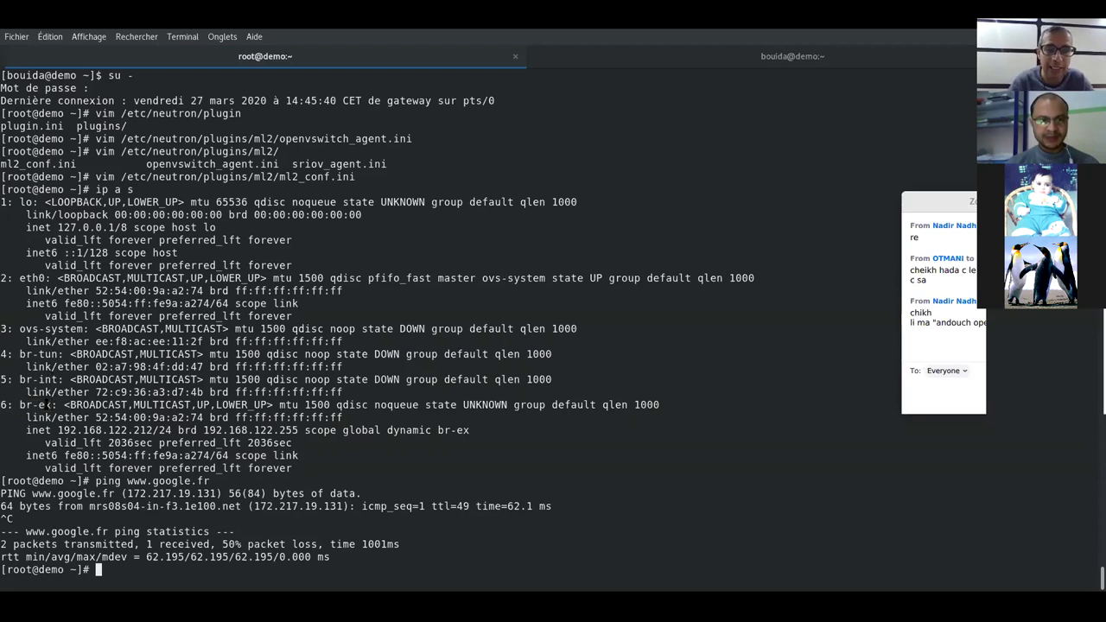
{"action": "double_click", "coordinate": [20, 405]}
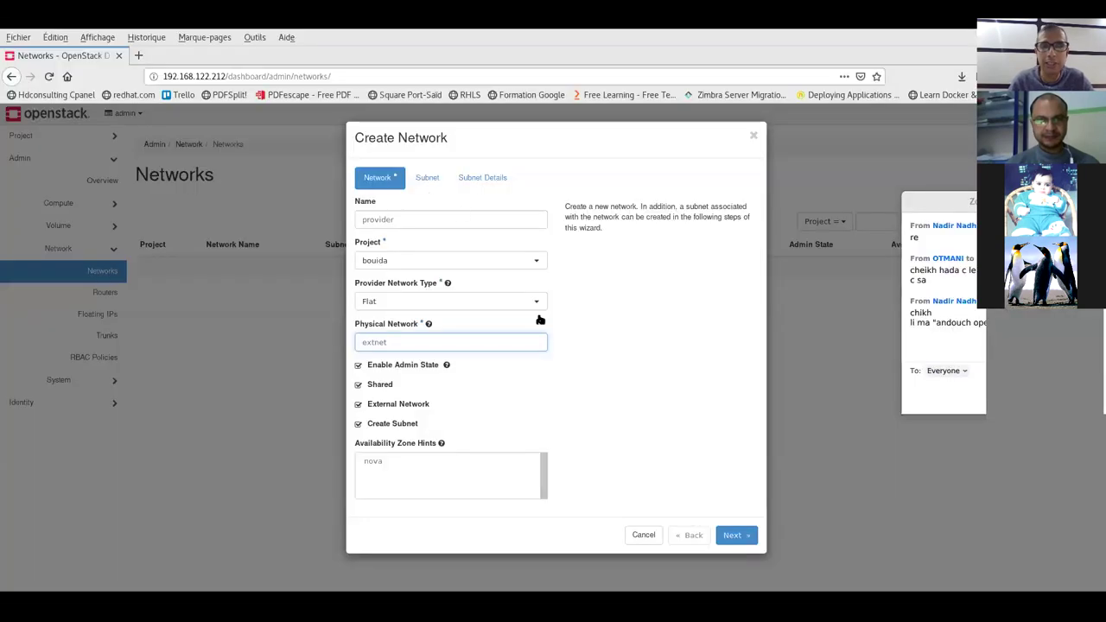
Switch to the OpenStack dashboard, advance the new provider network to its subnet settings, and name the subnet Externet_Net.
{"action": "left_click", "coordinate": [731, 535]}
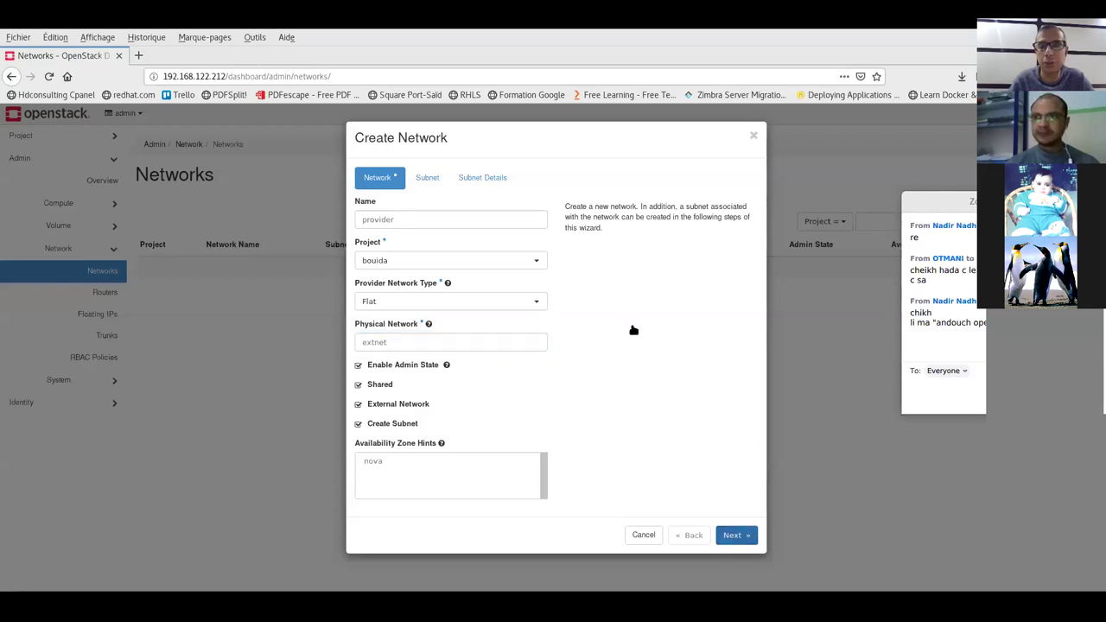
{"action": "left_click", "coordinate": [736, 534]}
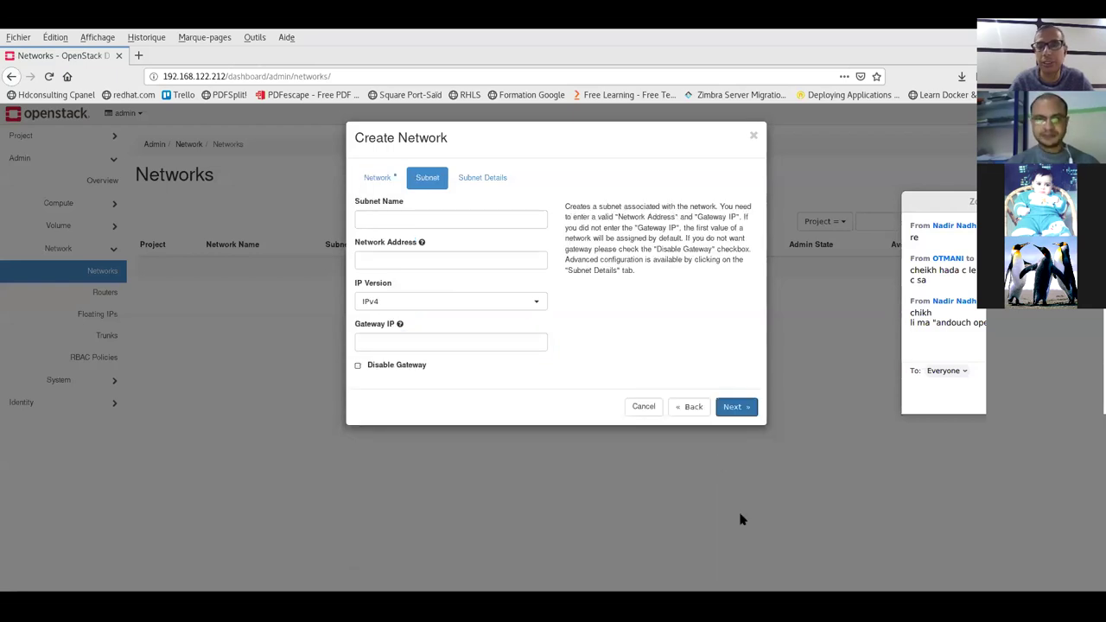
{"action": "left_click", "coordinate": [407, 221]}
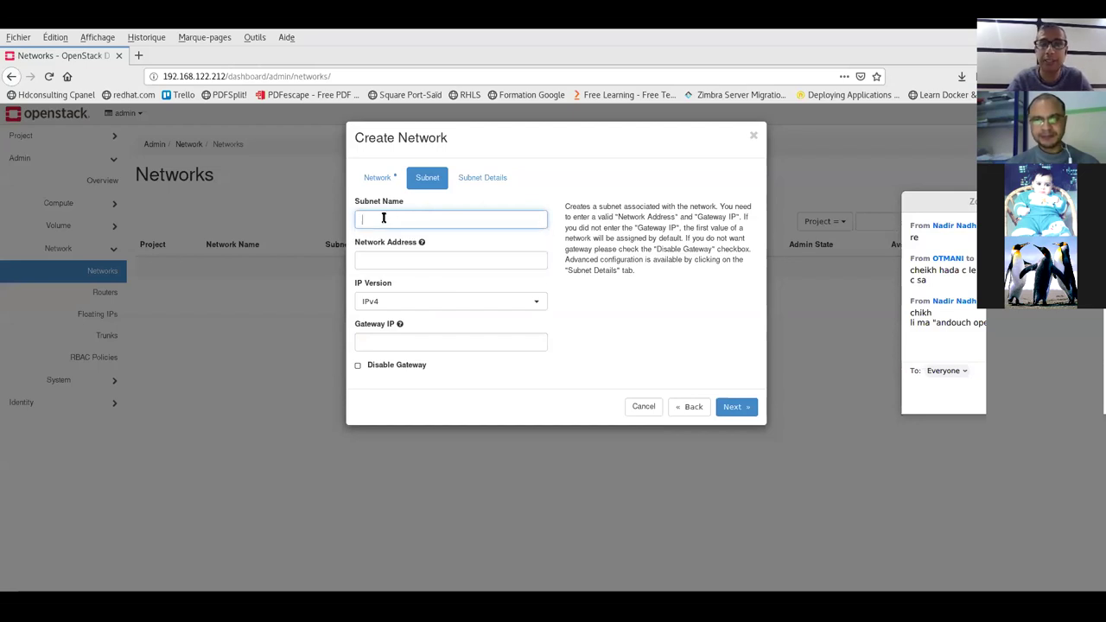
{"action": "left_click", "coordinate": [383, 218]}
{"action": "left_click", "coordinate": [383, 236]}
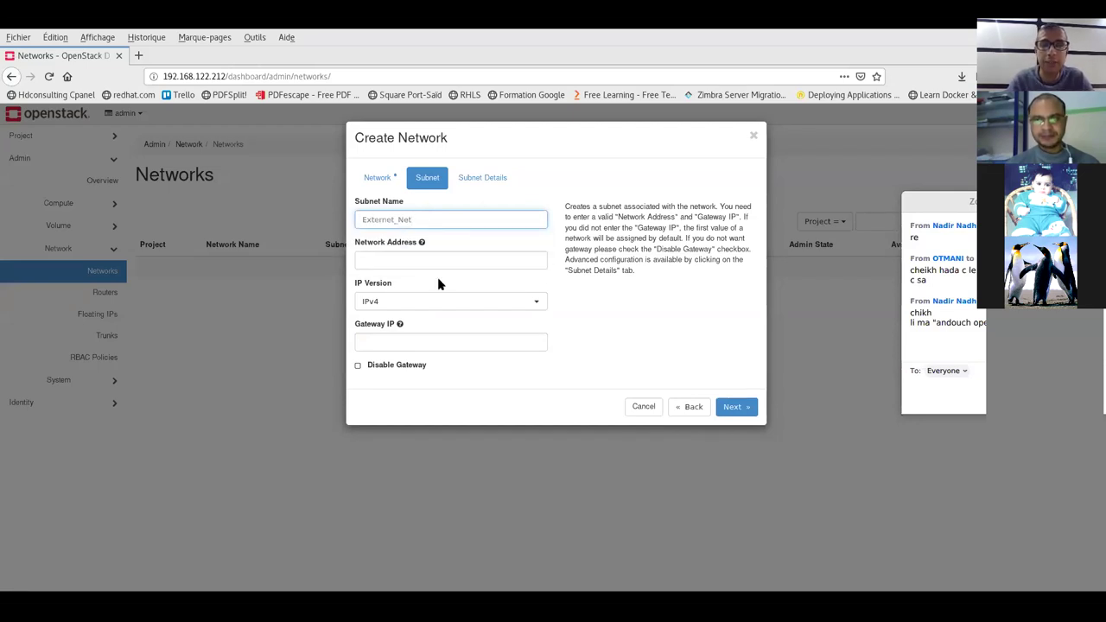
Set the subnet's network address to 192.168.122.0/24 and its gateway IP to 192.168.122.1.
{"action": "left_click", "coordinate": [382, 261]}
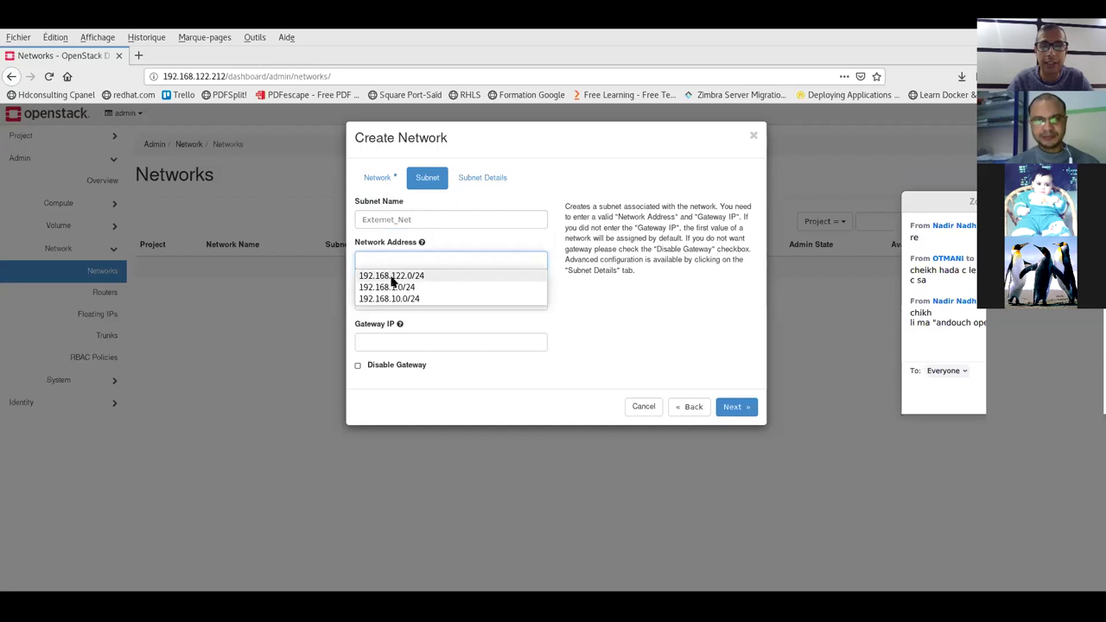
{"action": "left_click", "coordinate": [388, 275]}
{"action": "left_click", "coordinate": [389, 341]}
{"action": "left_click", "coordinate": [383, 344]}
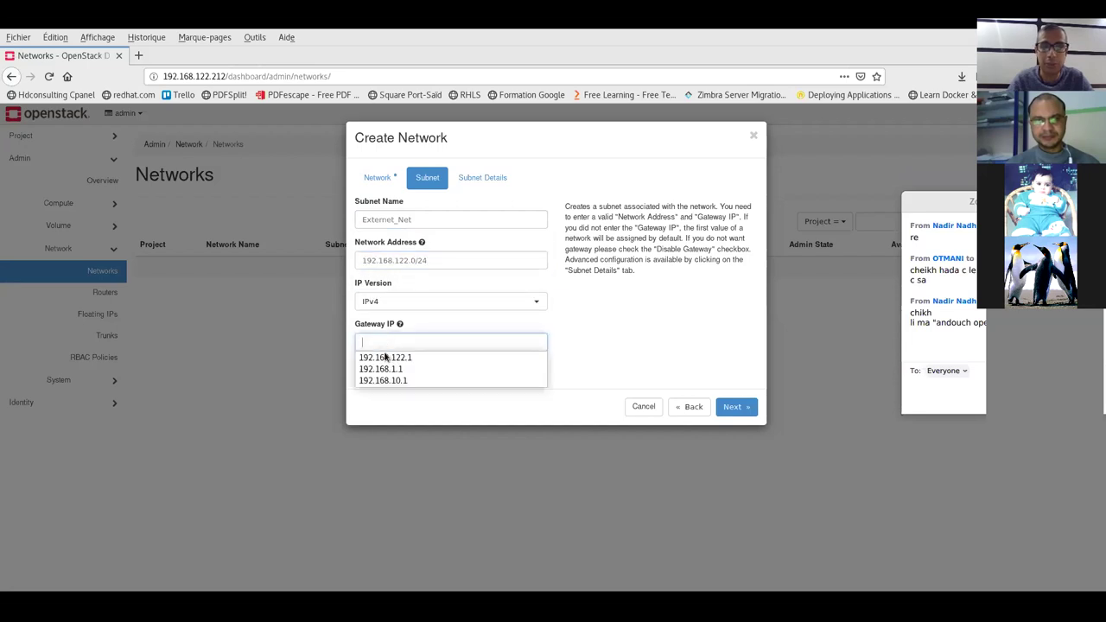
{"action": "left_click", "coordinate": [388, 356]}
{"action": "left_click_drag", "start_coordinate": [416, 341], "coordinate": [346, 343]}
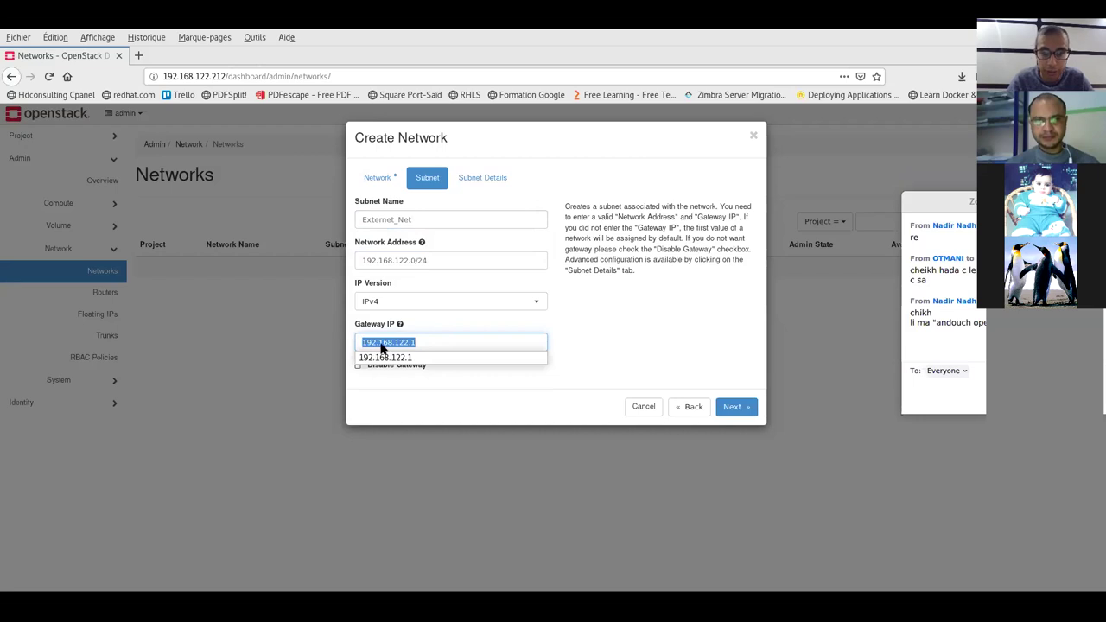
{"action": "left_click", "coordinate": [427, 344]}
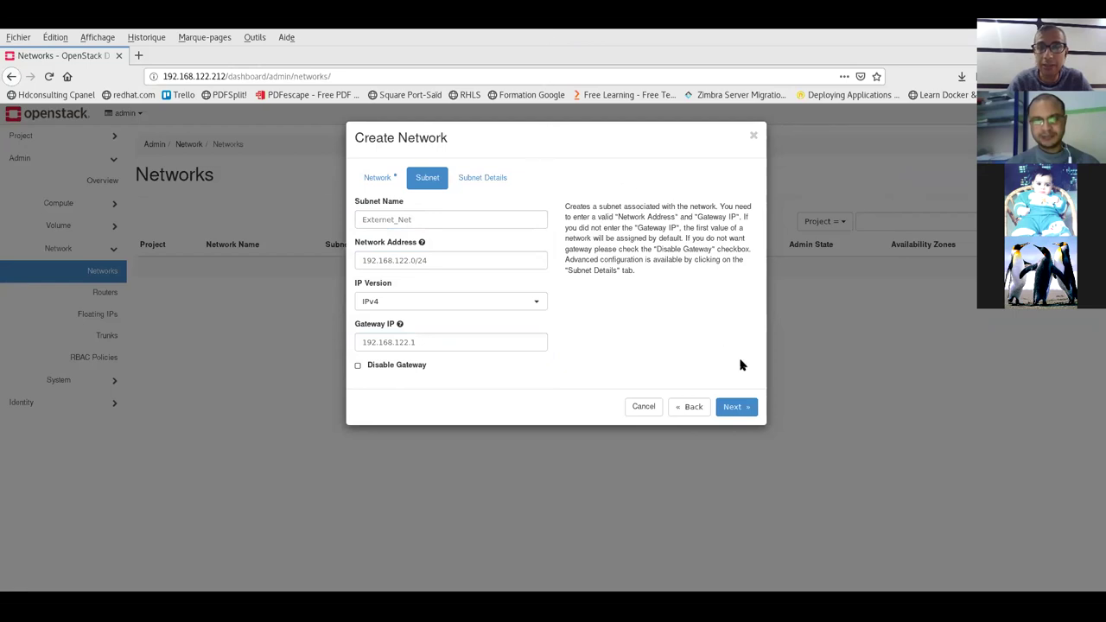
Switch to the terminal and examine the IP address of the br-ex interface, especially its last octet.
{"action": "key", "text": "alt+Tab"}
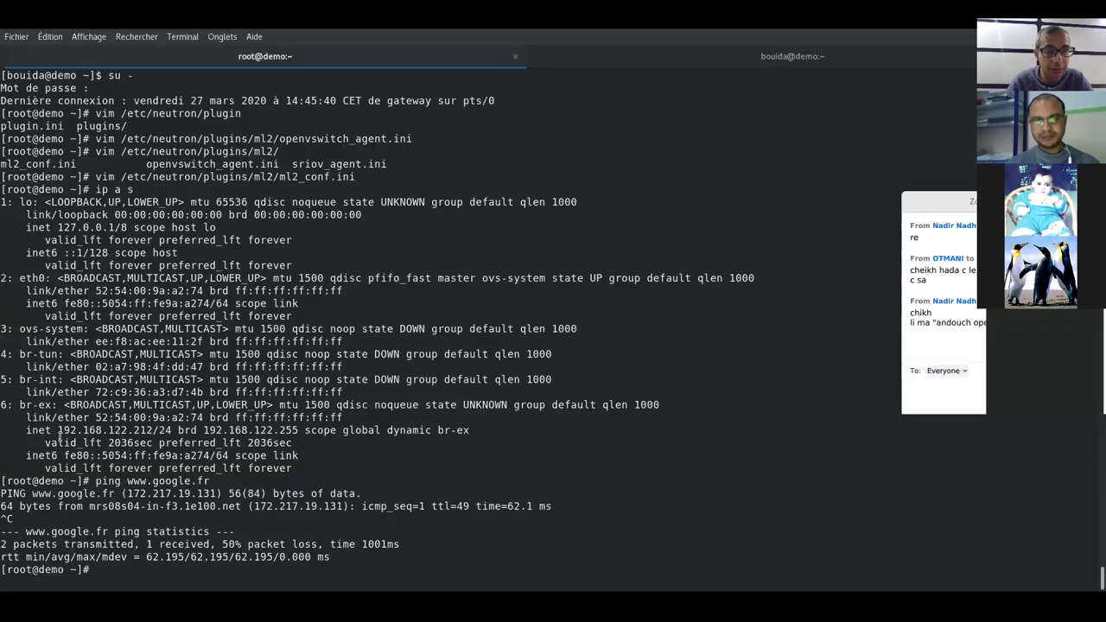
{"action": "left_click_drag", "start_coordinate": [57, 429], "coordinate": [153, 429]}
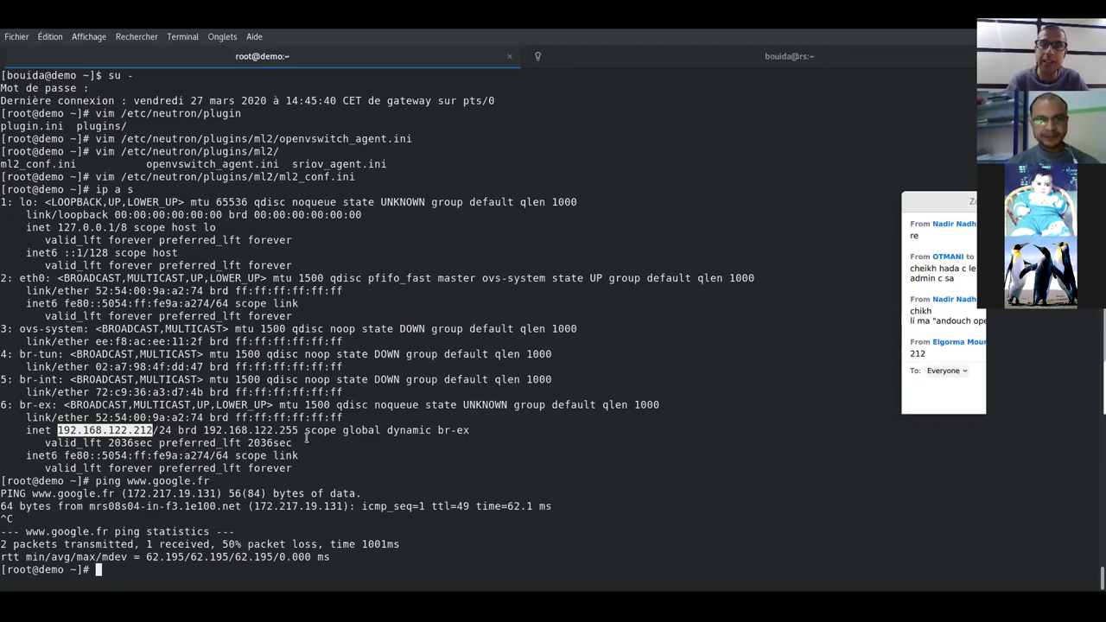
{"action": "left_click", "coordinate": [144, 429]}
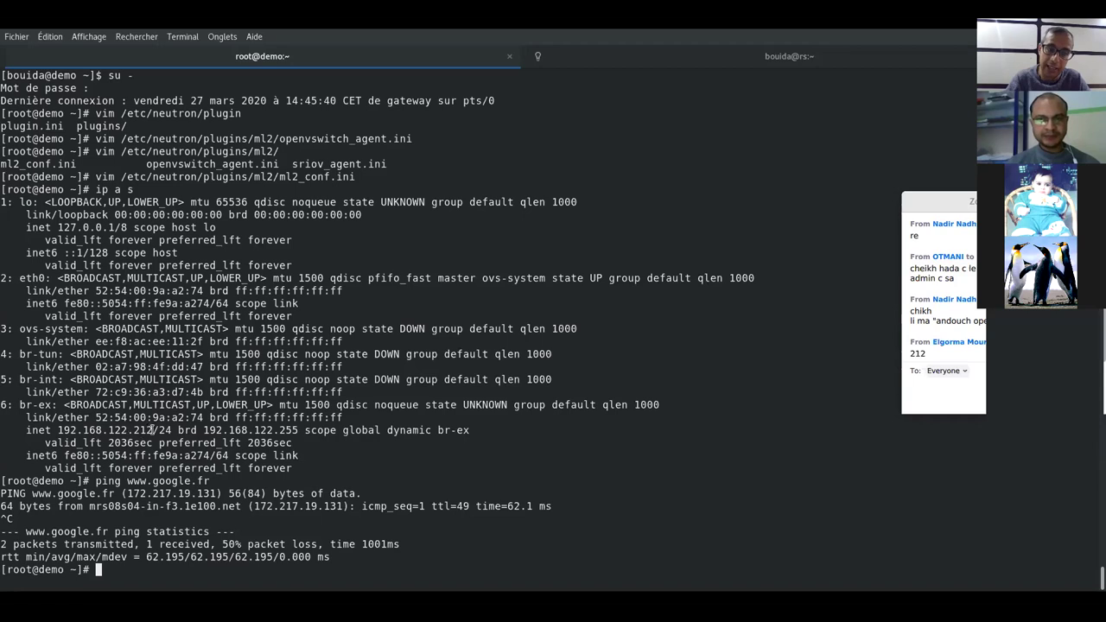
{"action": "left_click_drag", "start_coordinate": [135, 429], "coordinate": [152, 430]}
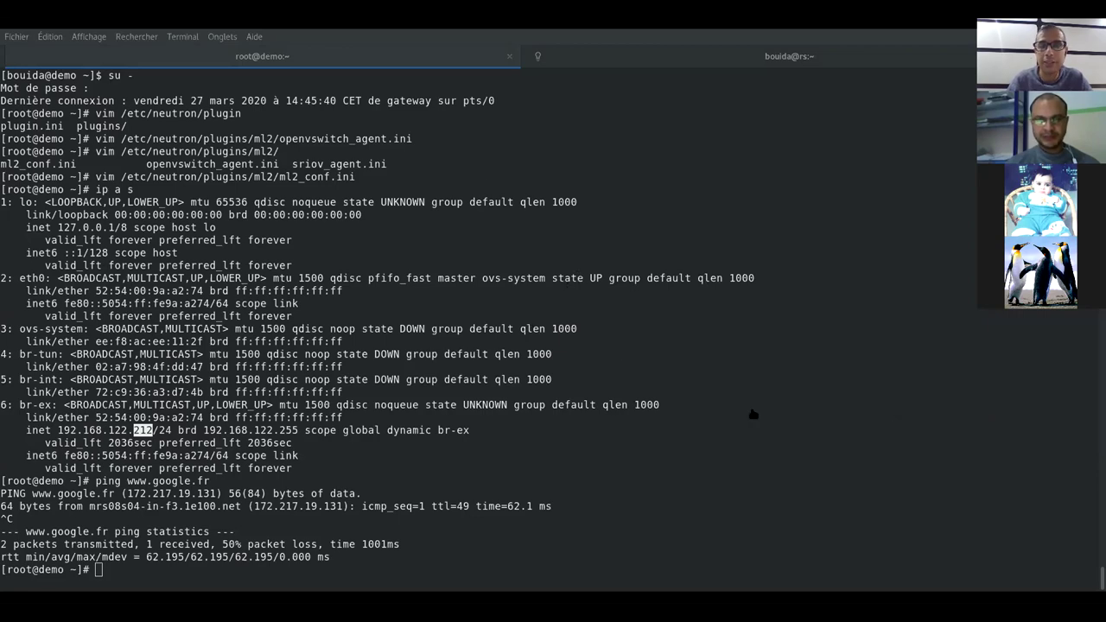
Return to the OpenStack dashboard, advance the provider network to its subnet details, and disable DHCP.
{"action": "key", "text": "alt+Tab"}
{"action": "left_click", "coordinate": [557, 156]}
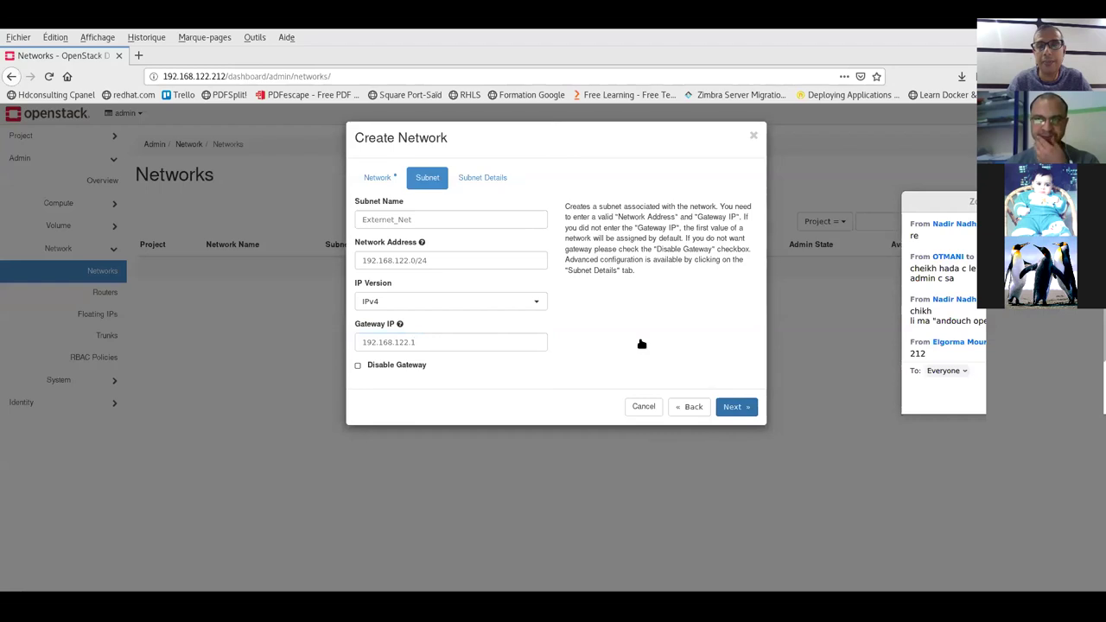
{"action": "left_click", "coordinate": [731, 406]}
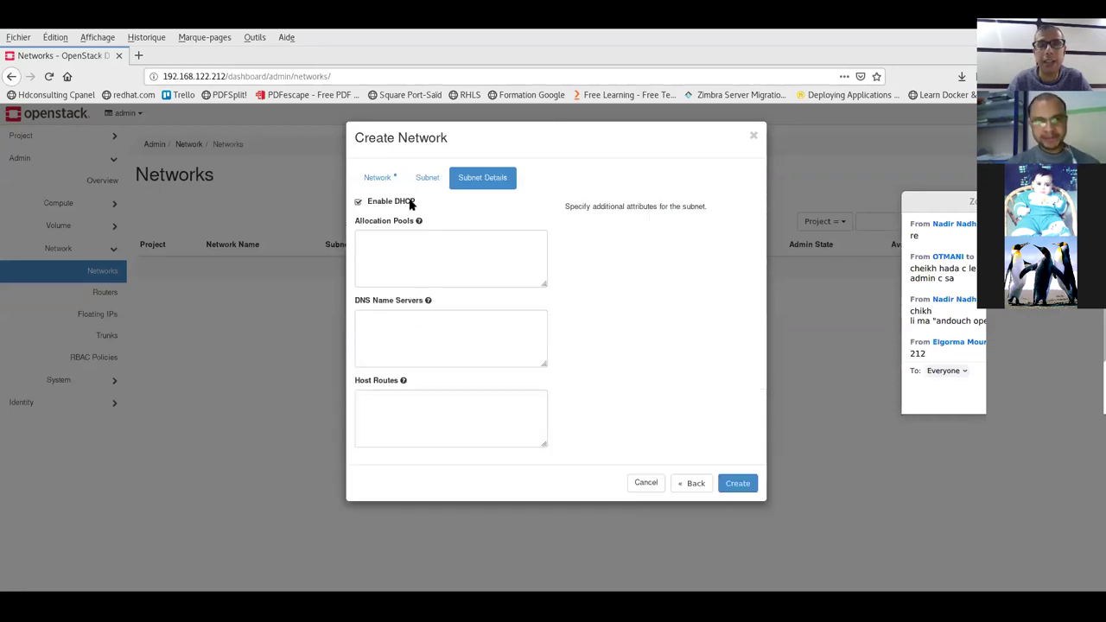
{"action": "left_click", "coordinate": [360, 203]}
Set the subnet's allocation pool to 192.168.122.100,192.168.122.110.
{"action": "left_click", "coordinate": [405, 248]}
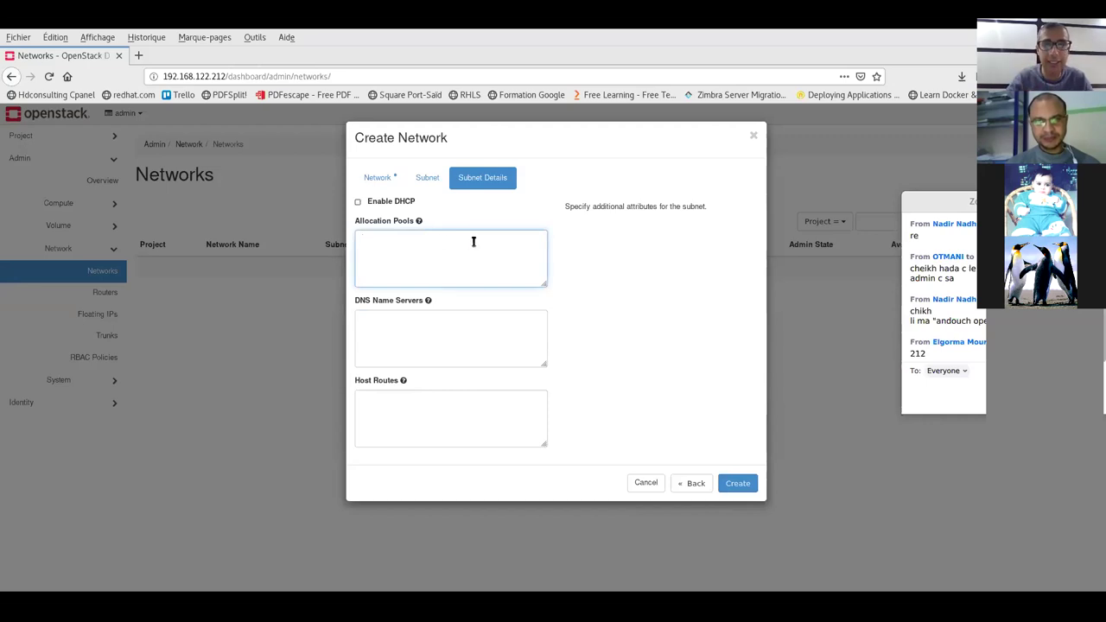
{"action": "type", "text": "192"}
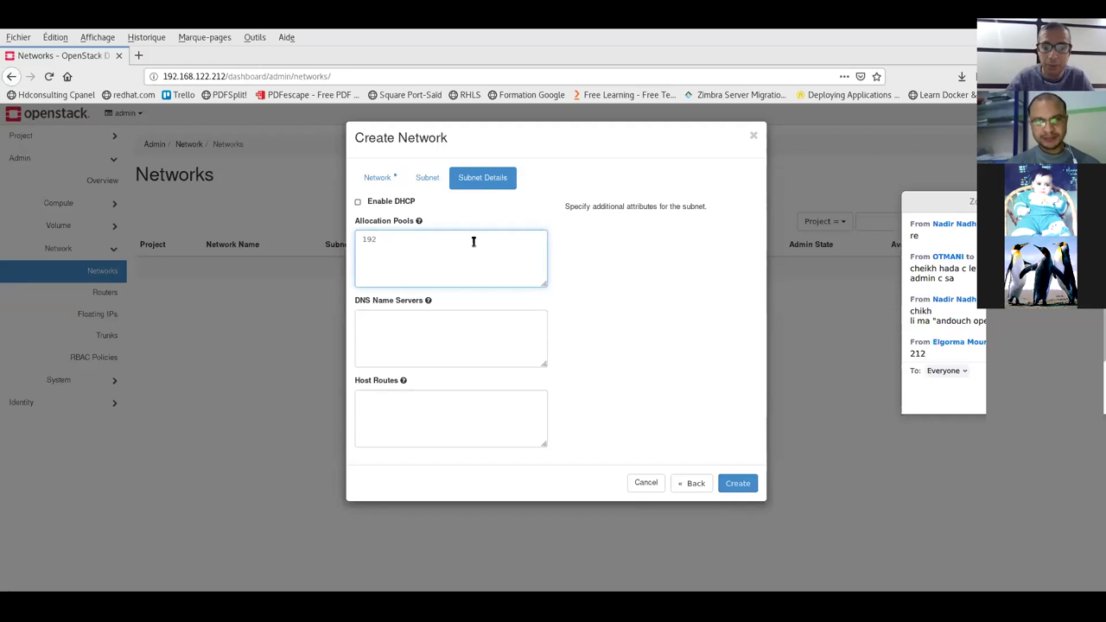
{"action": "type", "text": ".168."}
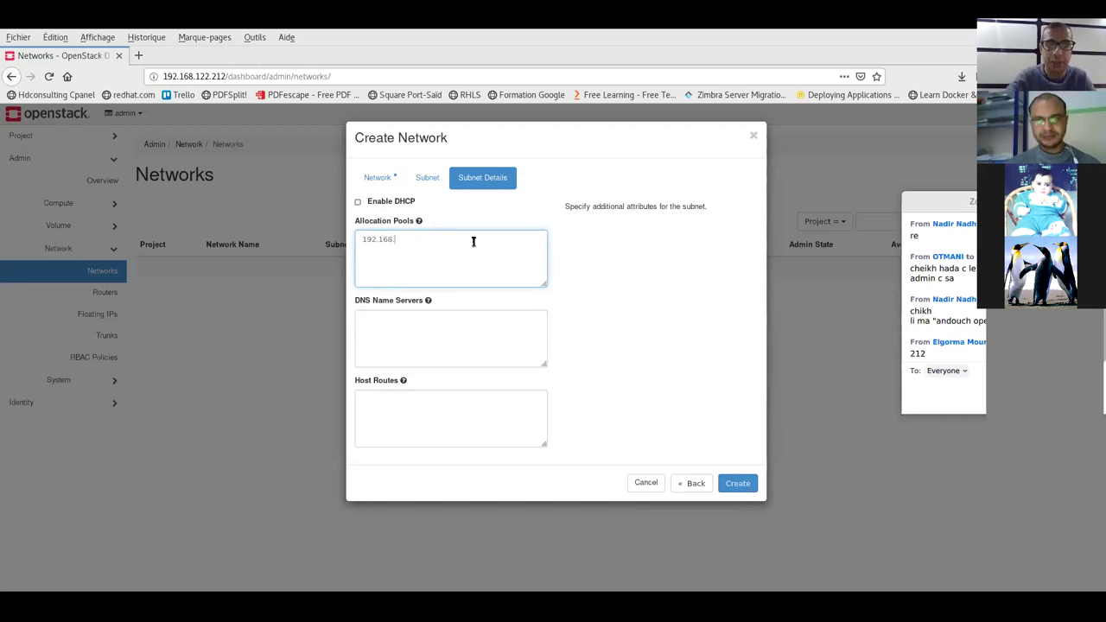
{"action": "type", "text": "12"}
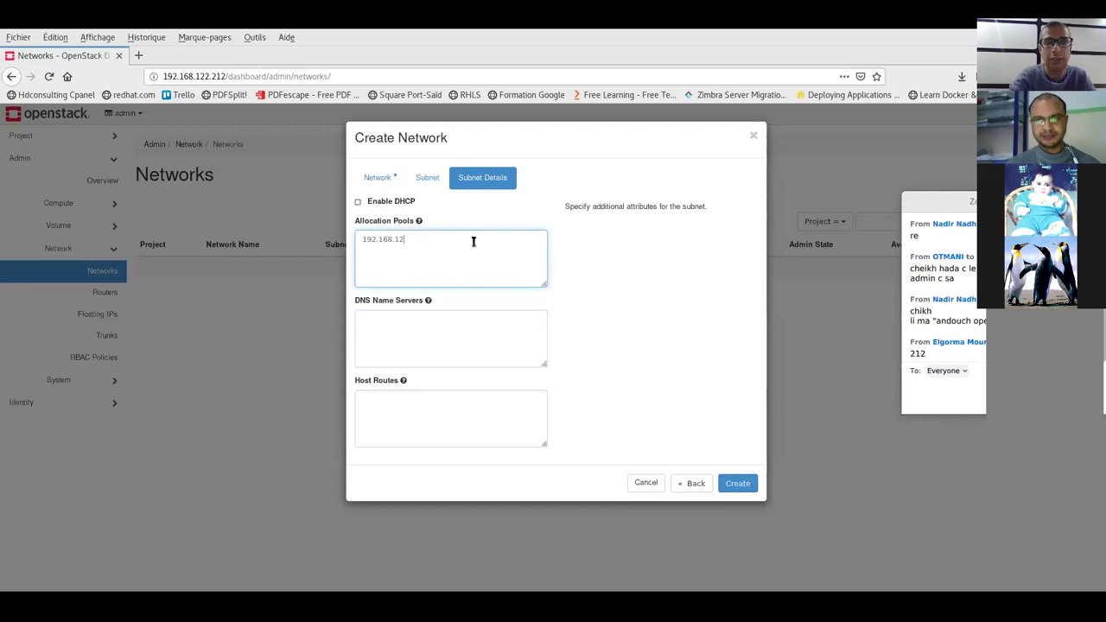
{"action": "type", "text": "2."}
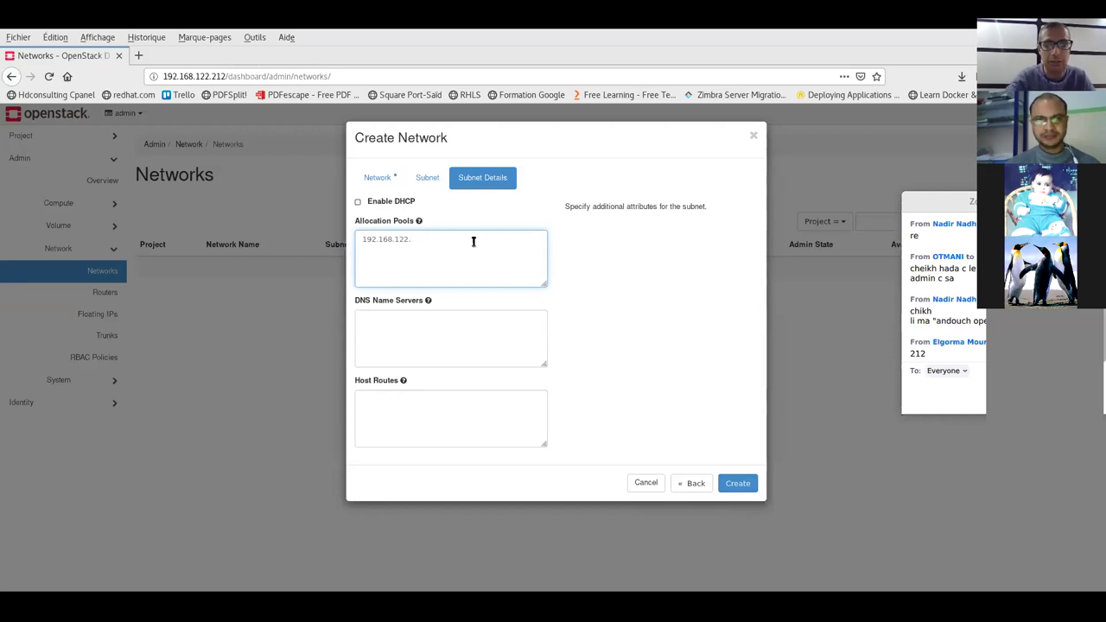
{"action": "type", "text": "100"}
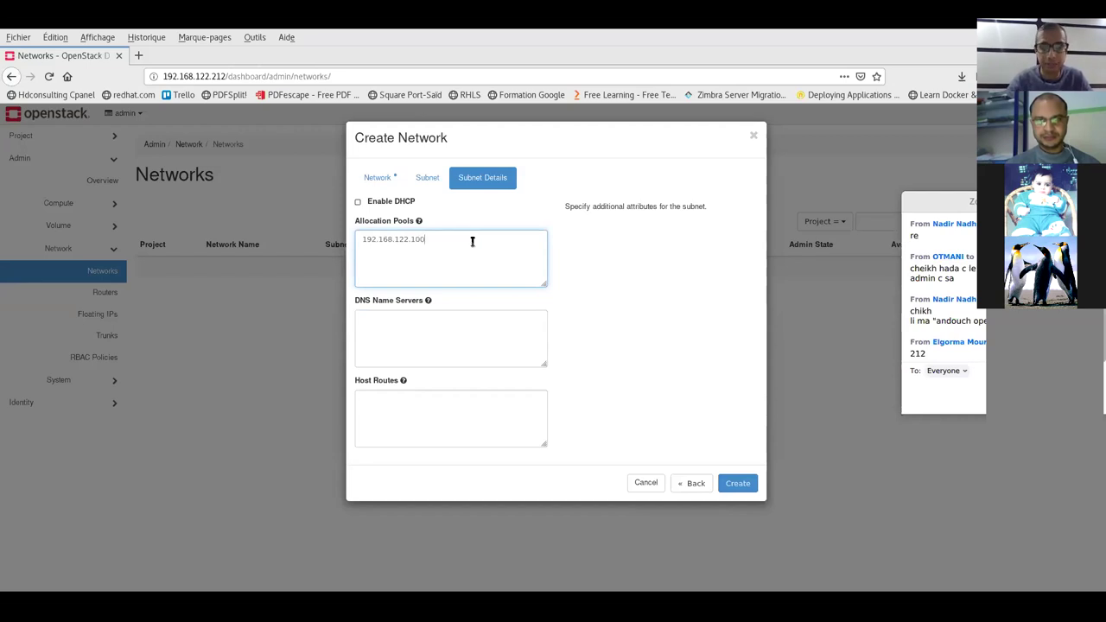
{"action": "left_click_drag", "start_coordinate": [422, 236], "coordinate": [358, 235]}
{"action": "key", "text": "ctrl+c"}
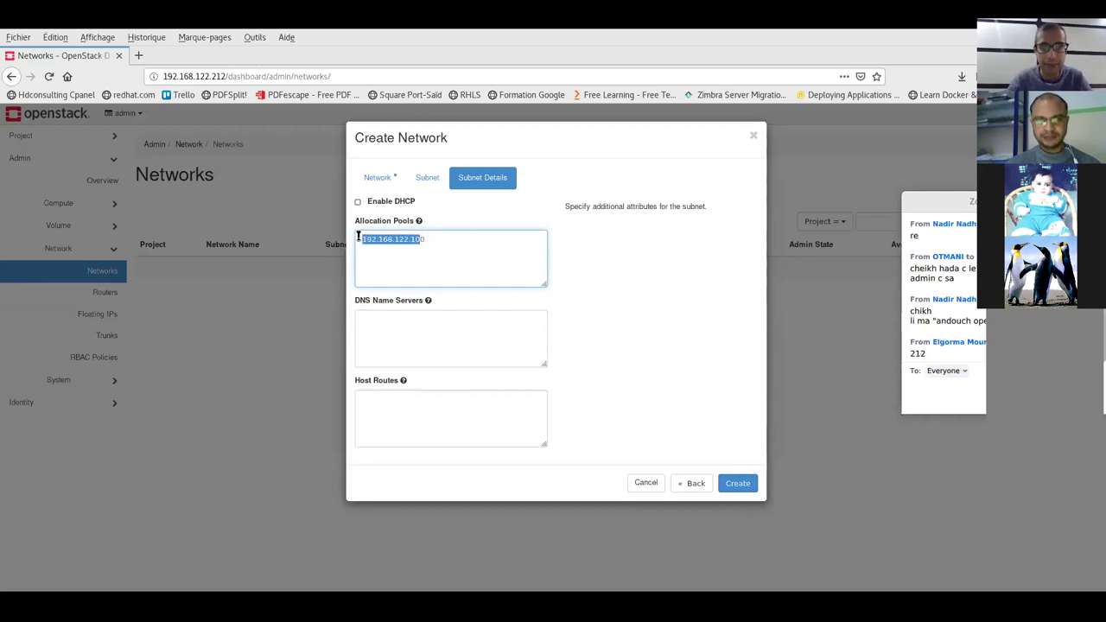
{"action": "left_click", "coordinate": [423, 238]}
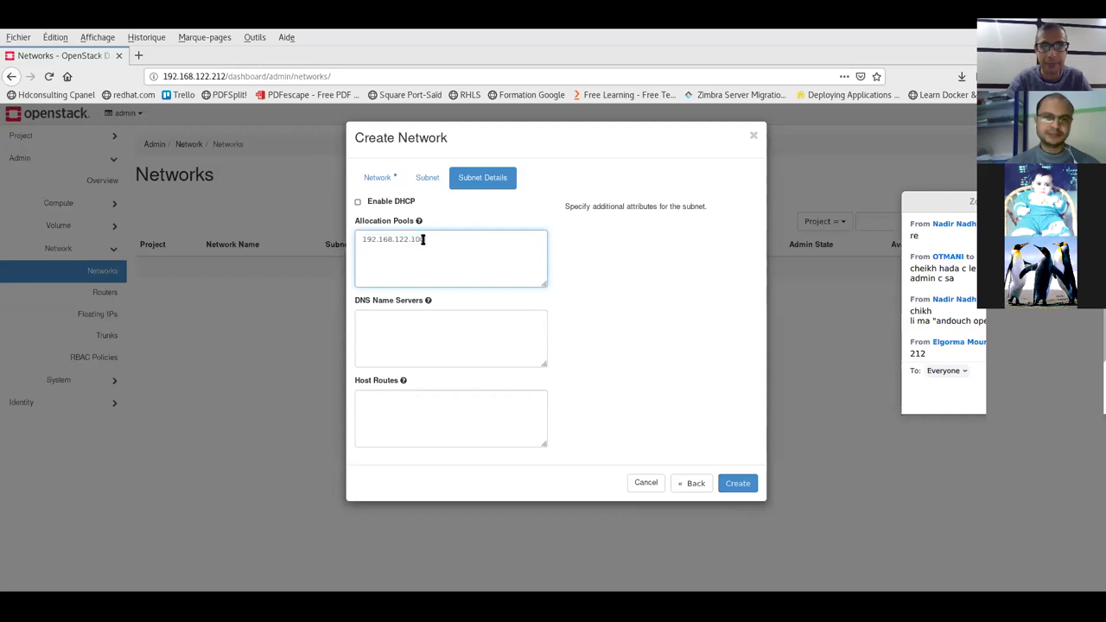
{"action": "type", "text": ","}
{"action": "key", "text": "ctrl+v"}
{"action": "type", "text": "0"}
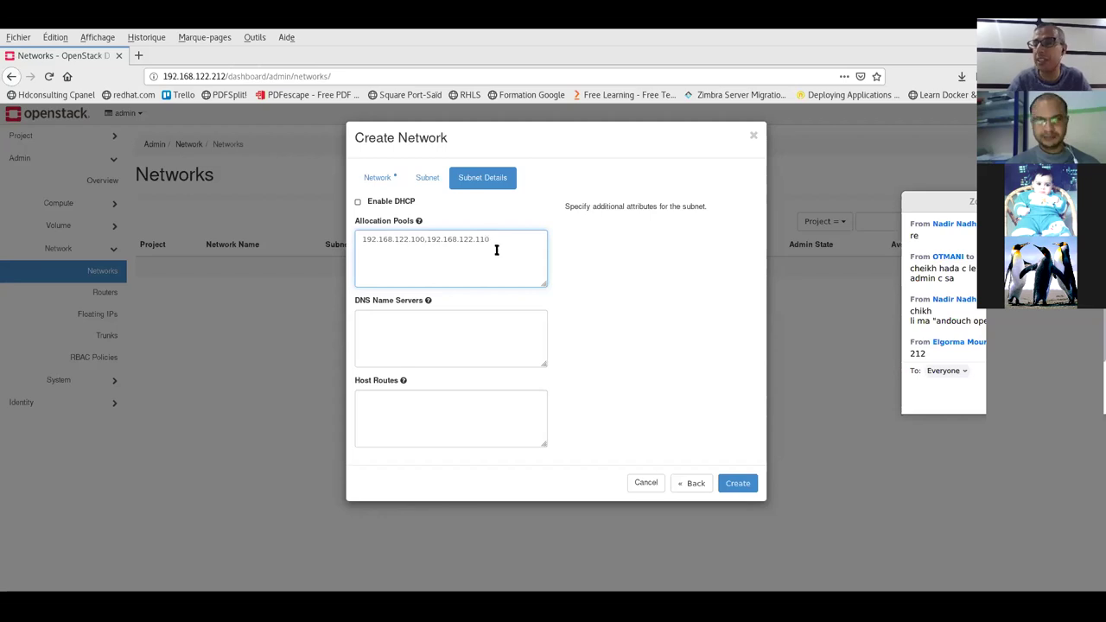
Finish creating the provider network with its subnet, and collapse the Admin navigation section.
{"action": "left_click", "coordinate": [406, 333]}
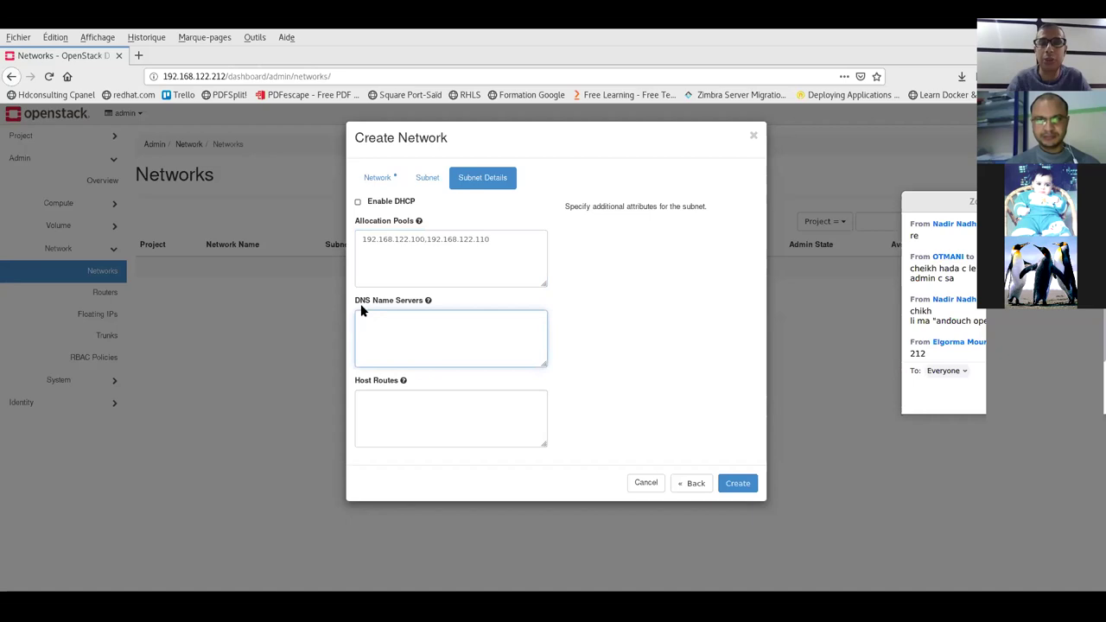
{"action": "left_click", "coordinate": [731, 487]}
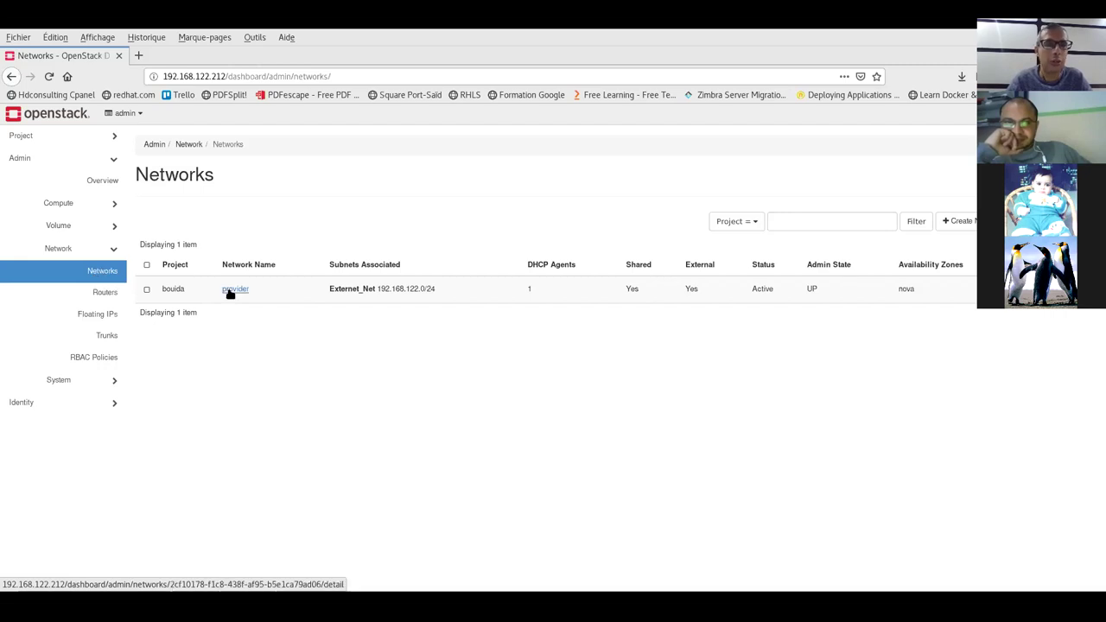
{"action": "left_click", "coordinate": [111, 161]}
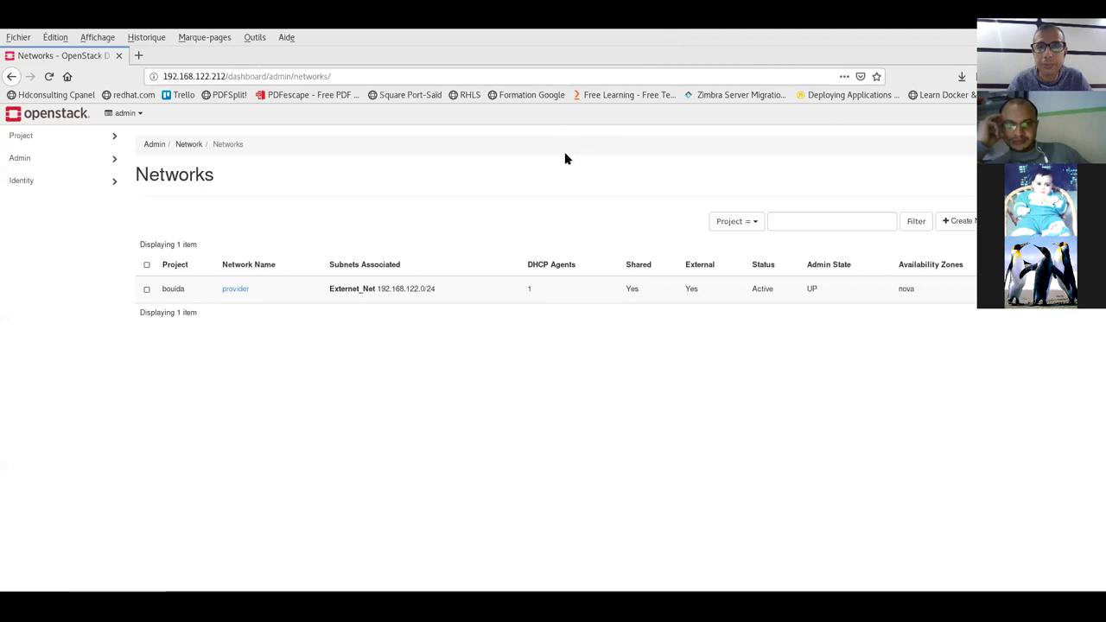
Switch to the other browser's project user dashboard and open the project's network list.
{"action": "key", "text": "alt+Tab"}
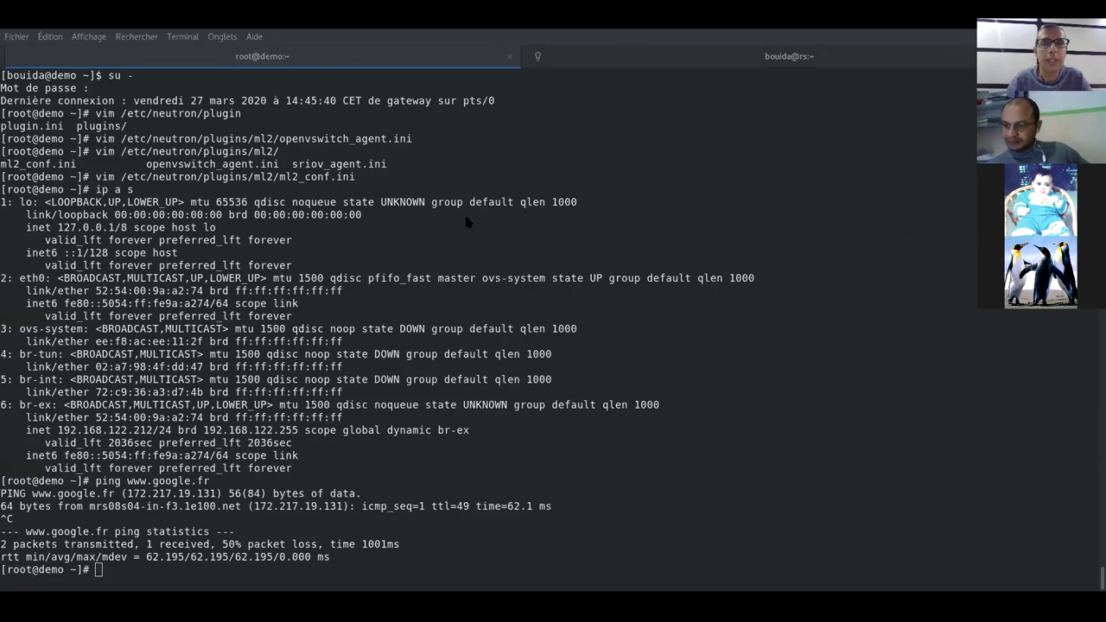
{"action": "key", "text": "alt+Tab"}
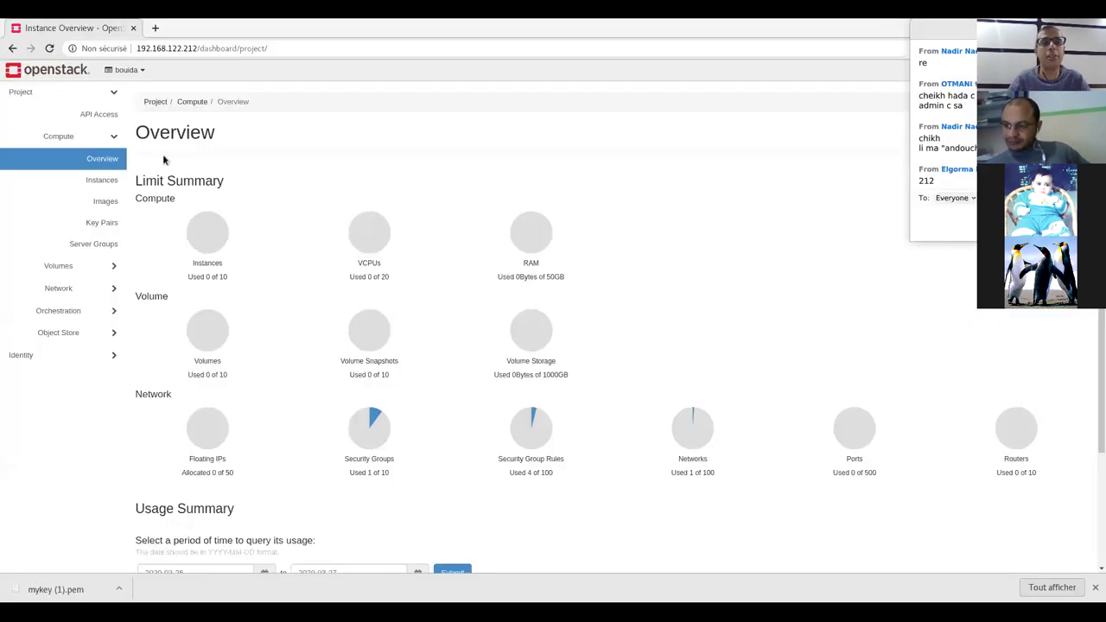
{"action": "left_click", "coordinate": [112, 140]}
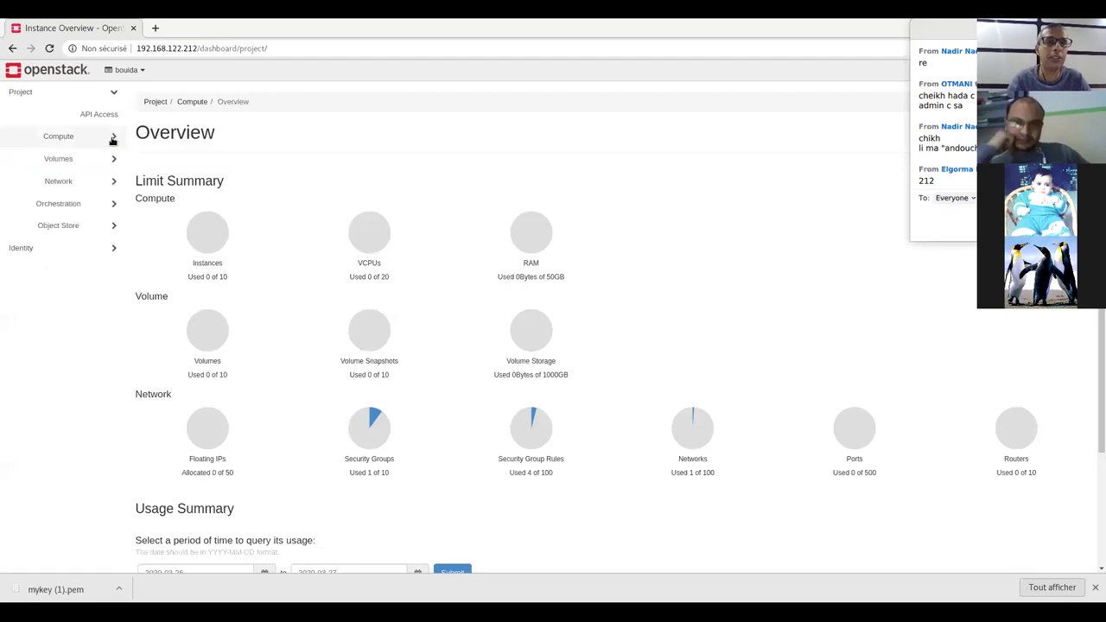
{"action": "left_click", "coordinate": [113, 140]}
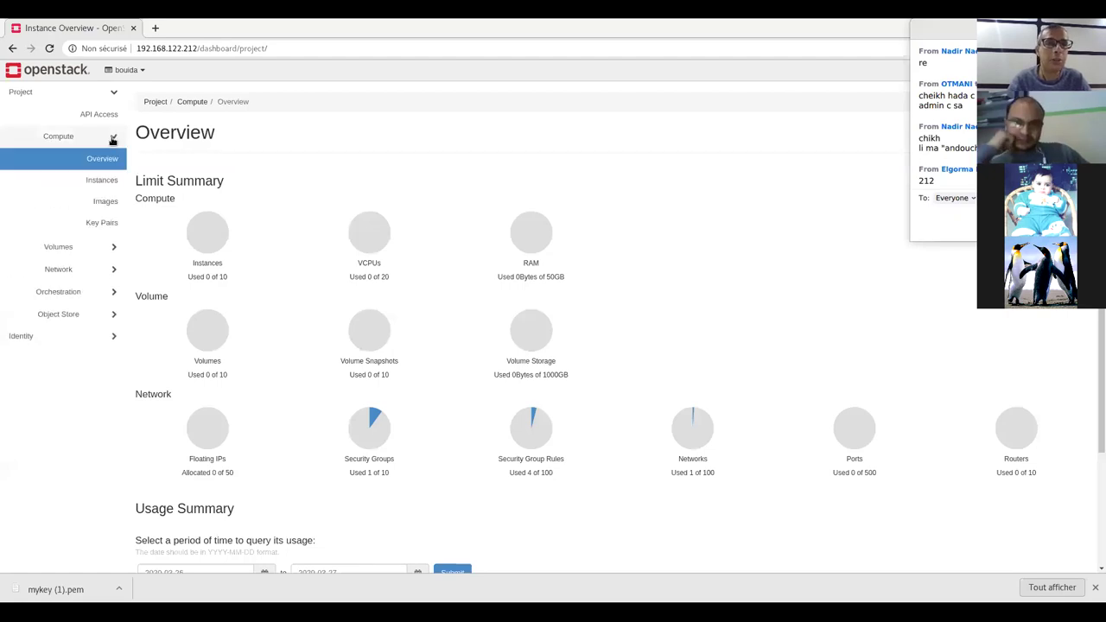
{"action": "left_click", "coordinate": [110, 137]}
{"action": "left_click", "coordinate": [111, 137]}
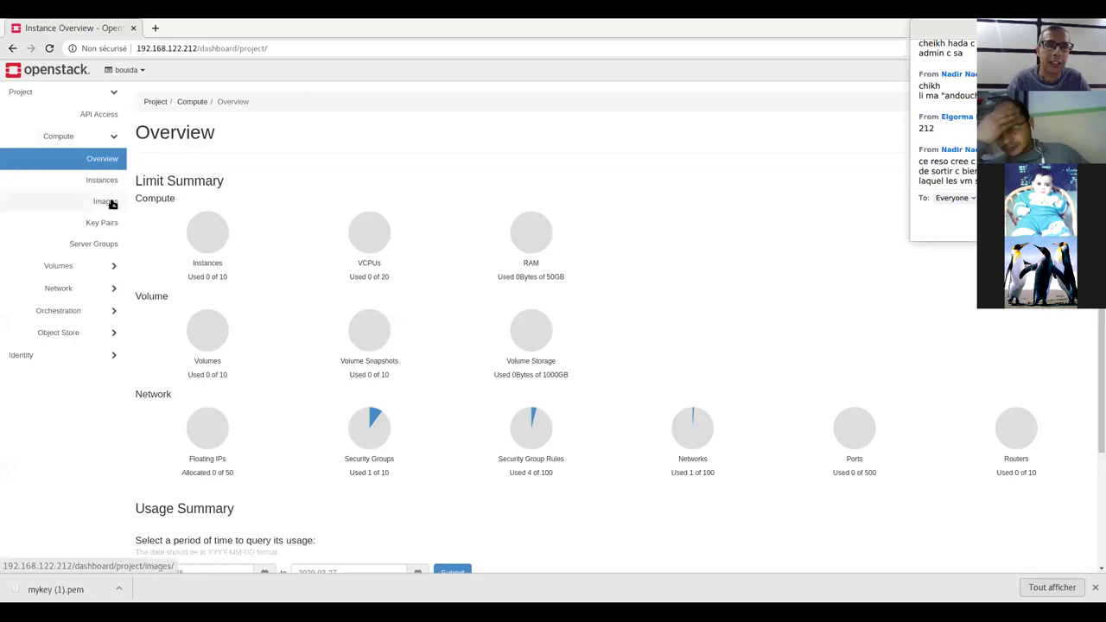
{"action": "left_click", "coordinate": [109, 137]}
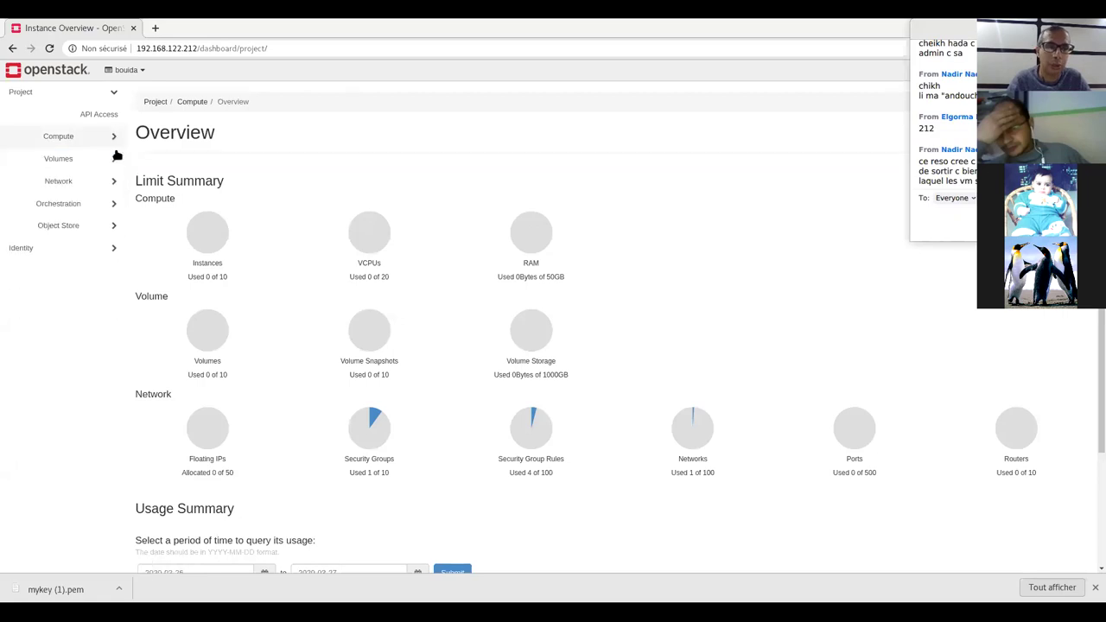
{"action": "left_click", "coordinate": [112, 183]}
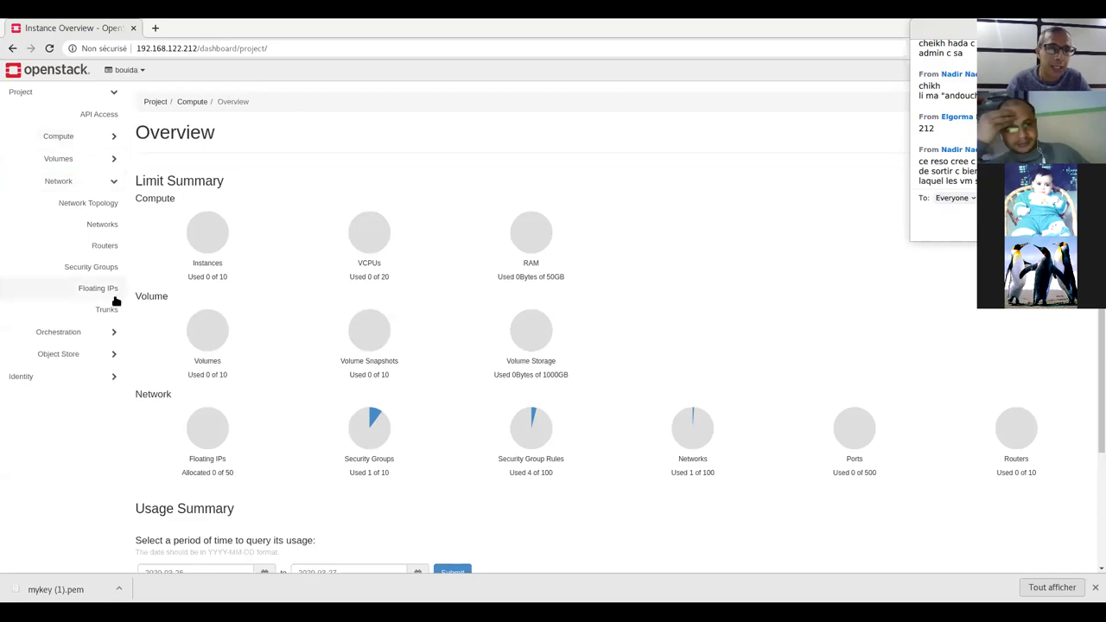
{"action": "left_click", "coordinate": [101, 223]}
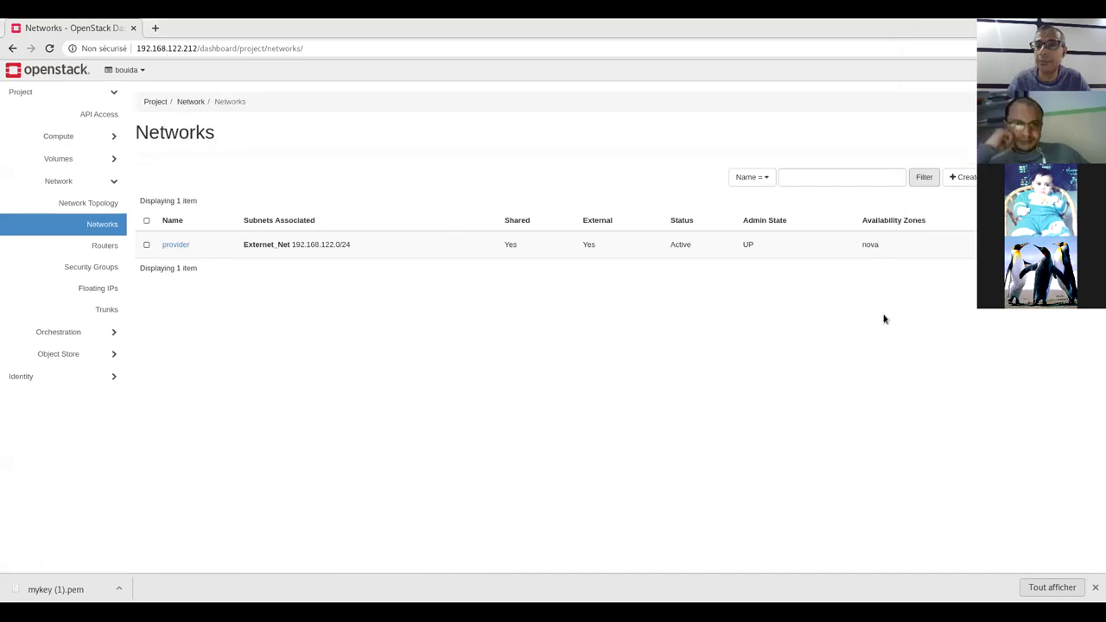
Start a new project network named private and advance to its subnet settings.
{"action": "left_click", "coordinate": [960, 176]}
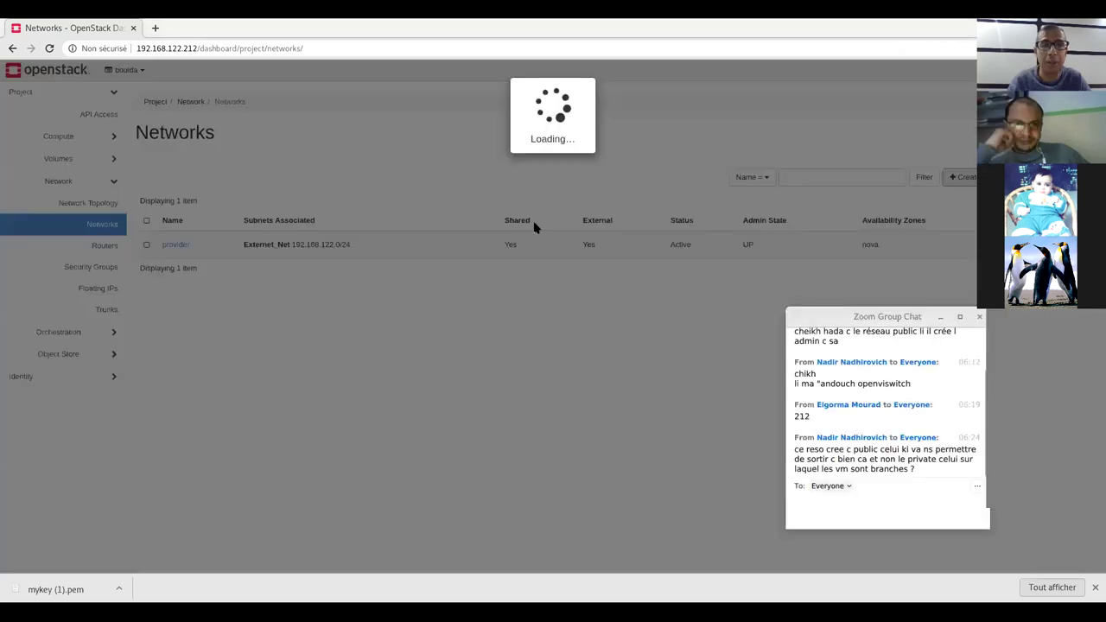
{"action": "type", "text": "private"}
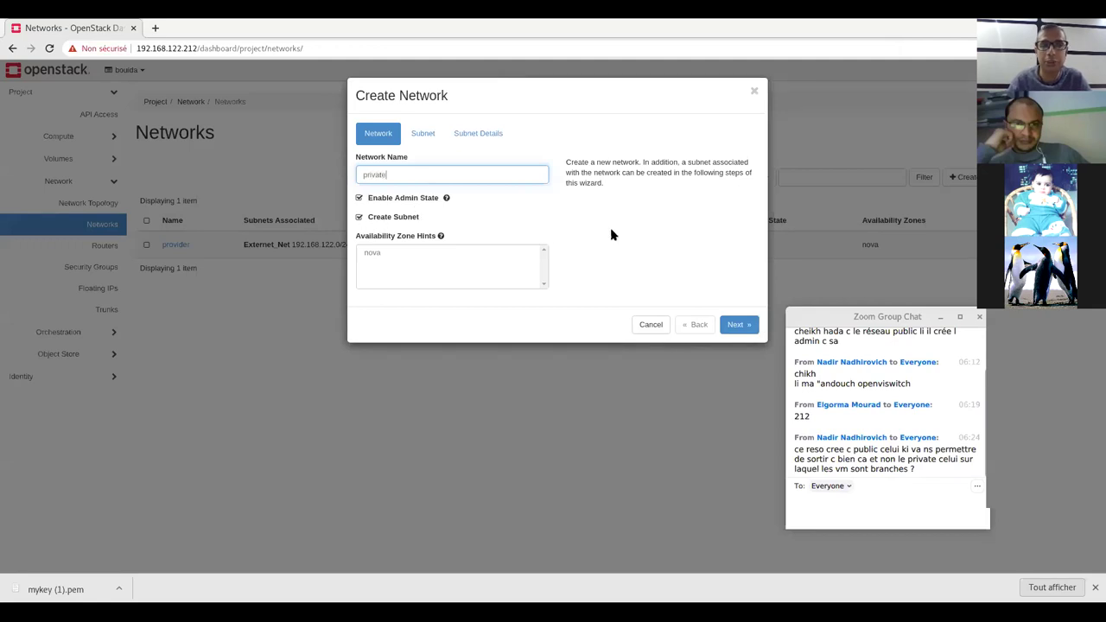
{"action": "left_click", "coordinate": [679, 262]}
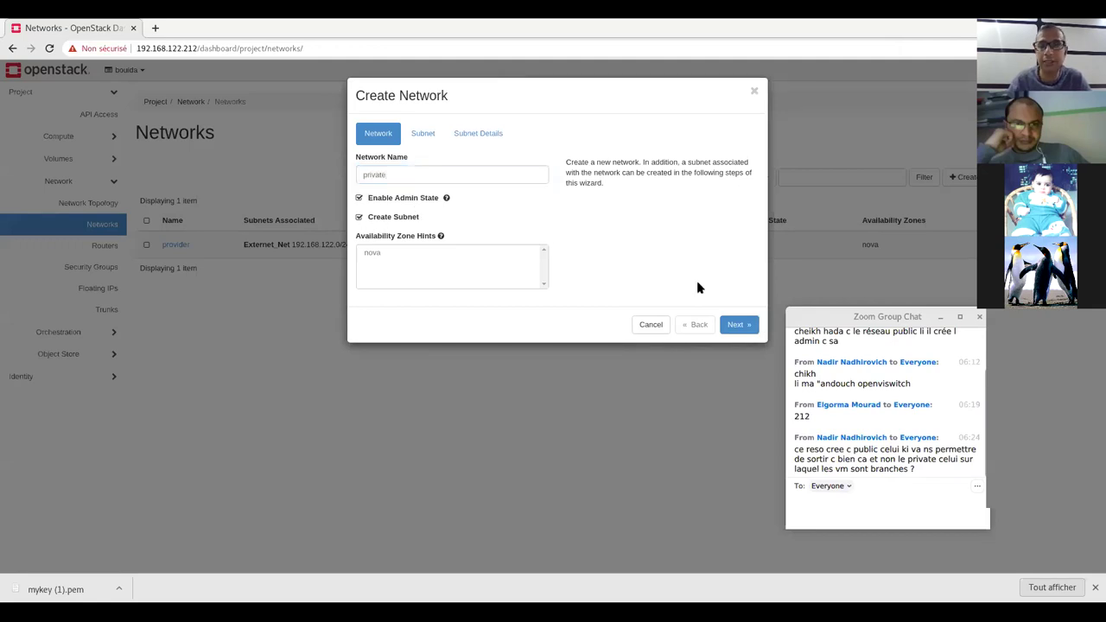
{"action": "left_click", "coordinate": [733, 325]}
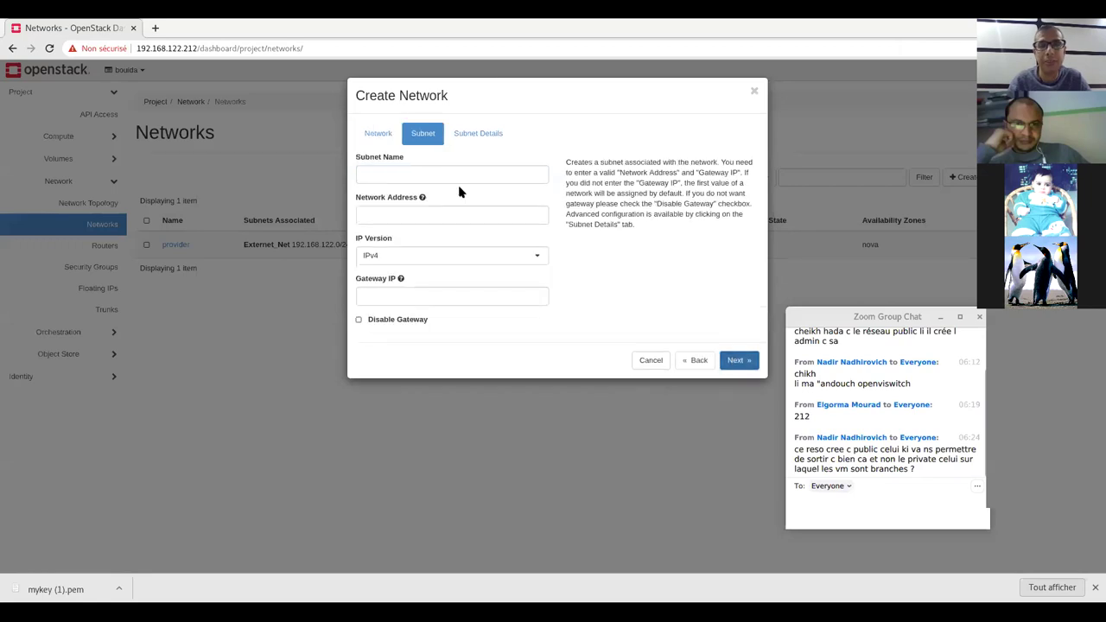
{"action": "left_click", "coordinate": [430, 172]}
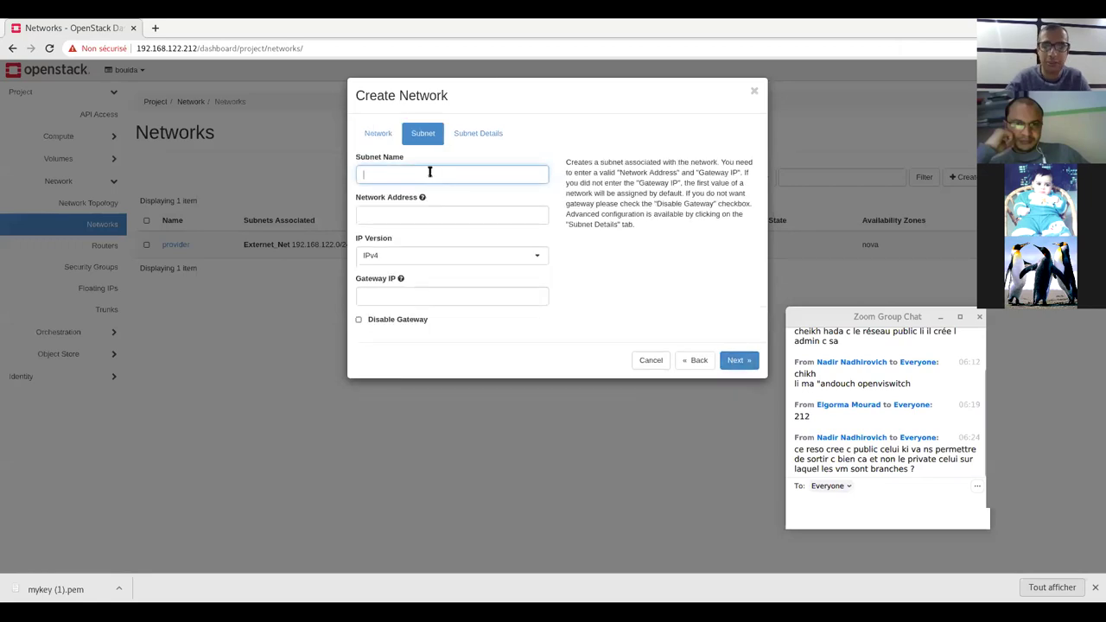
{"action": "type", "text": "10.1.0."}
{"action": "type", "text": "0"}
{"action": "key", "text": "BackSpace"}
{"action": "key", "text": "BackSpace"}
{"action": "key", "text": "BackSpace"}
{"action": "key", "text": "BackSpace"}
{"action": "key", "text": "BackSpace"}
{"action": "key", "text": "BackSpace"}
{"action": "key", "text": "BackSpace"}
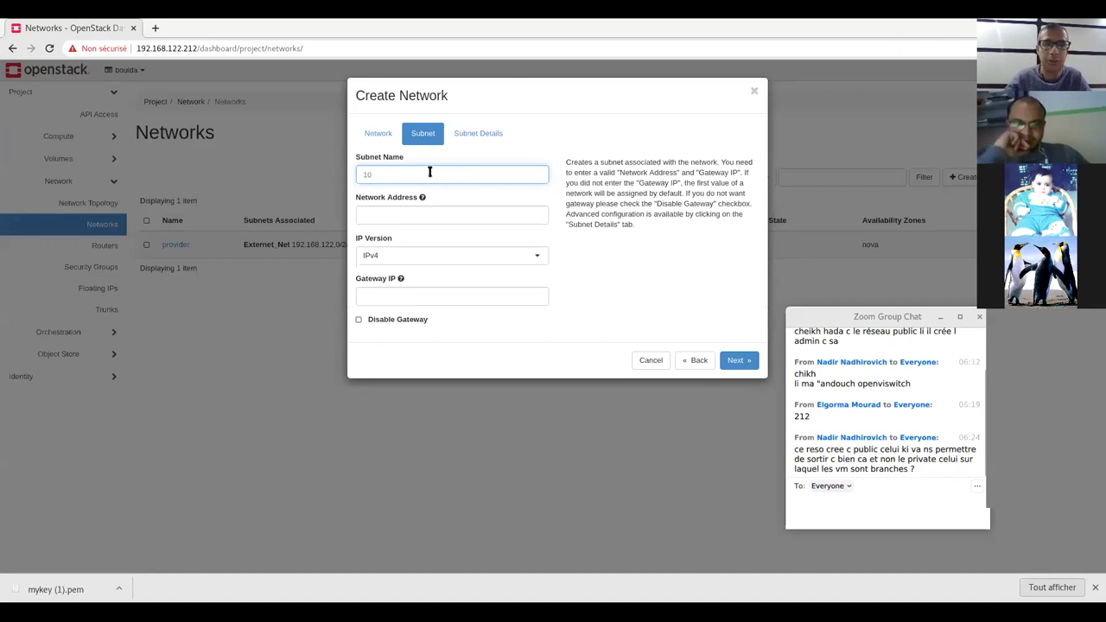
Name the subnet private_subnet with network address 10.1.0.0/24 and gateway IP 10.1.0.1, and advance to the subnet details.
{"action": "type", "text": "private_su"}
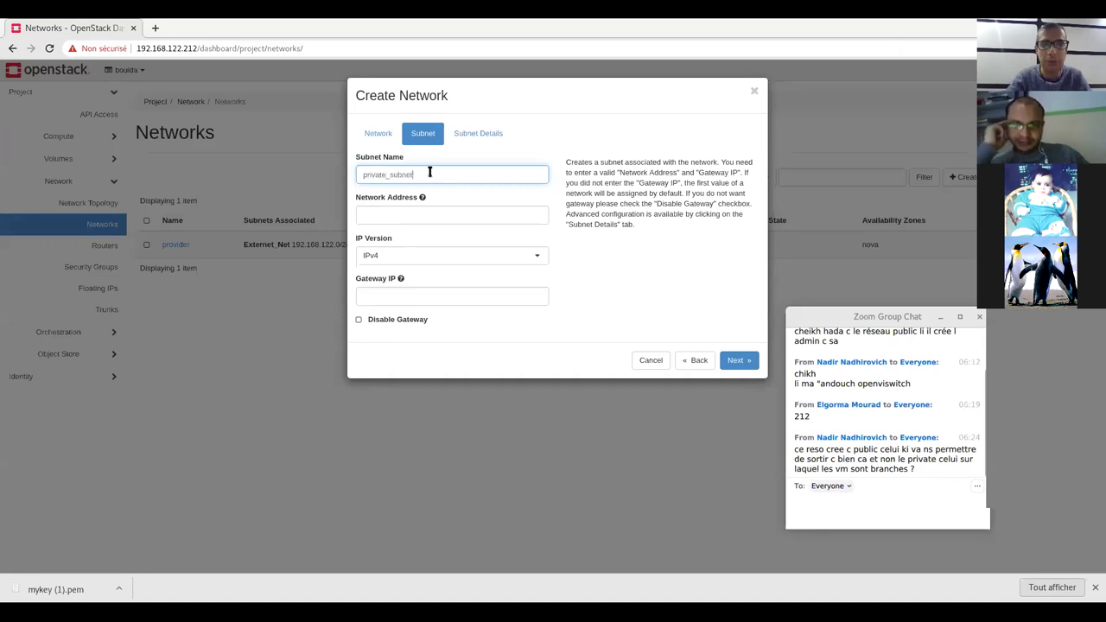
{"action": "type", "text": "bnet"}
{"action": "left_click", "coordinate": [388, 213]}
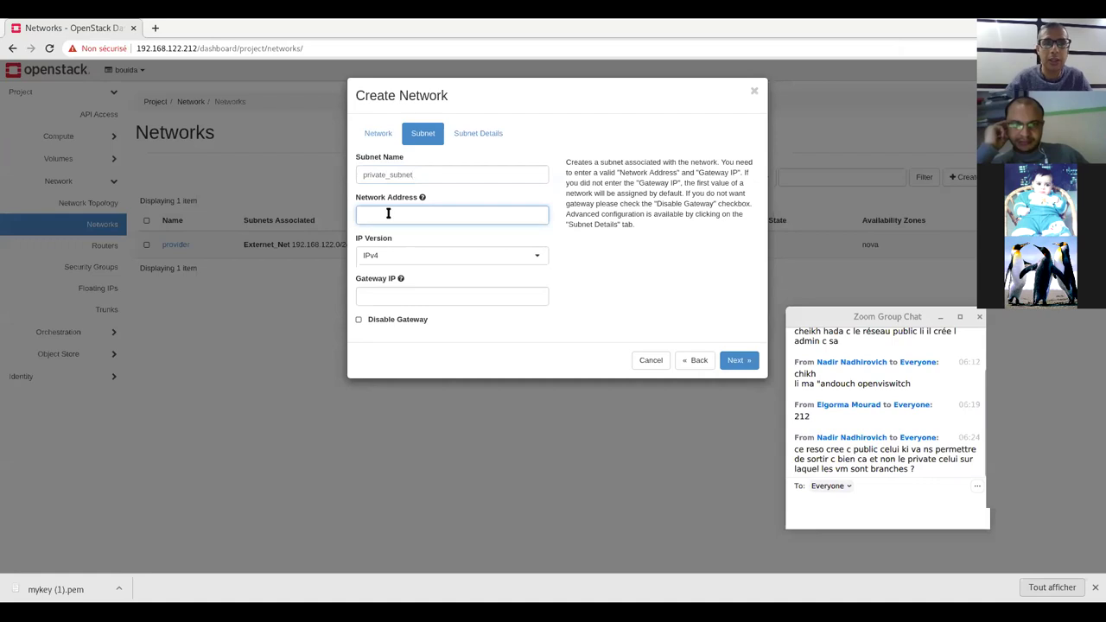
{"action": "type", "text": "10.1.0."}
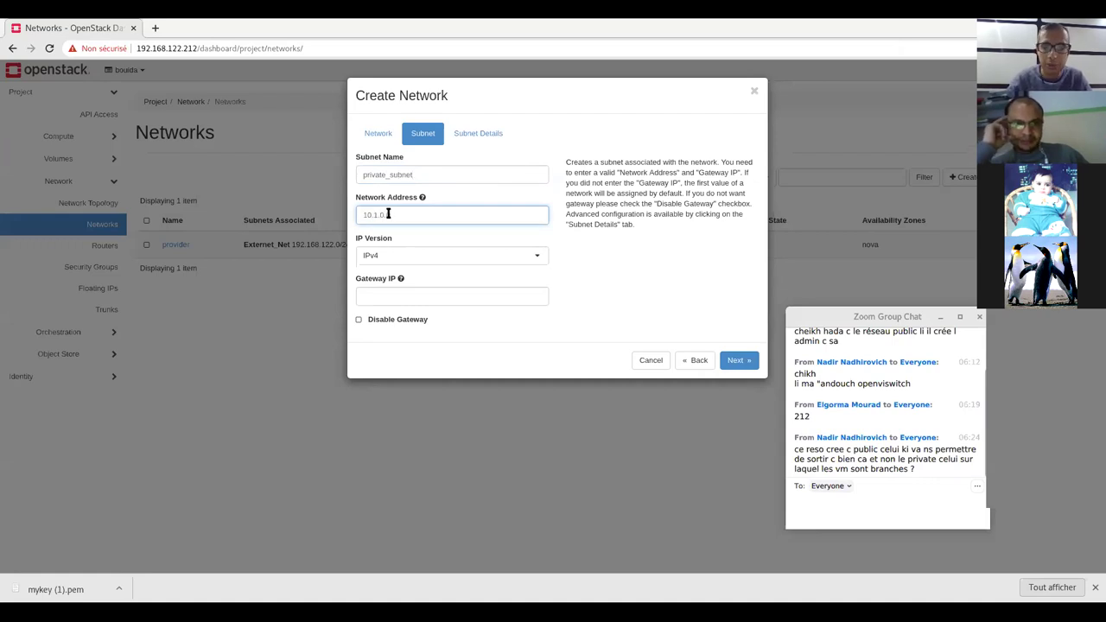
{"action": "left_click", "coordinate": [396, 293]}
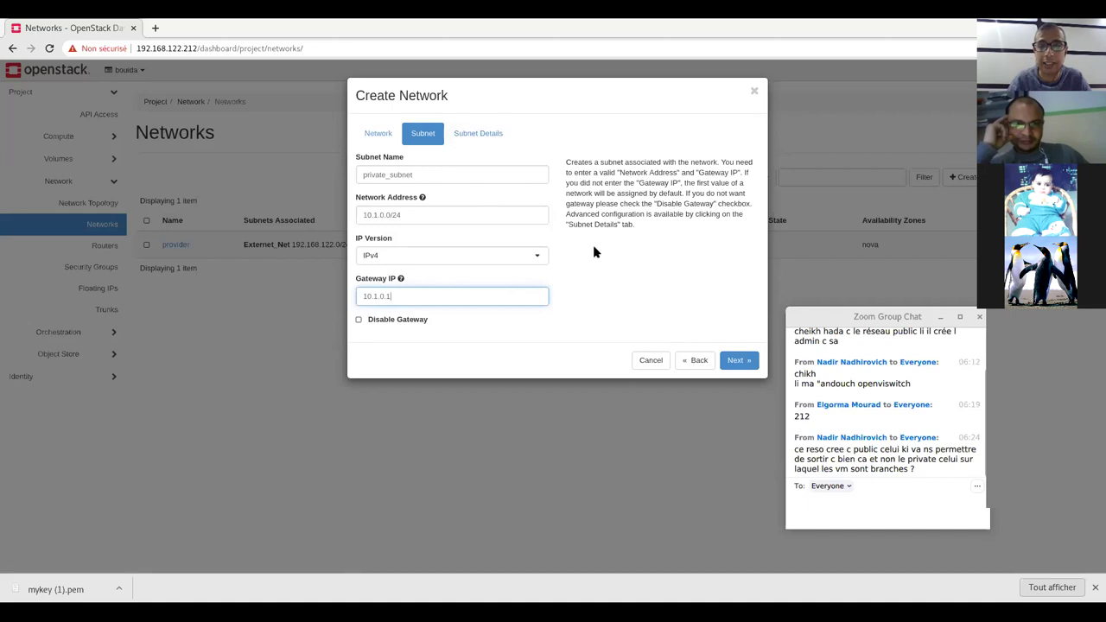
{"action": "left_click", "coordinate": [739, 361]}
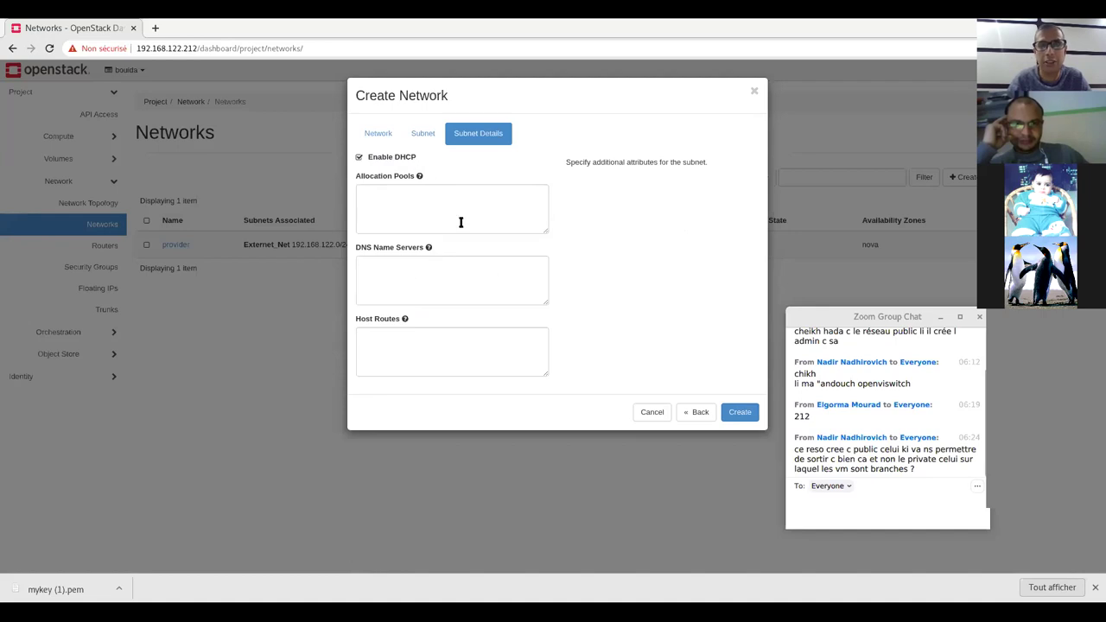
Enter a DNS name server address in the 192.168.122 range for the subnet and create the private network.
{"action": "left_click", "coordinate": [741, 413]}
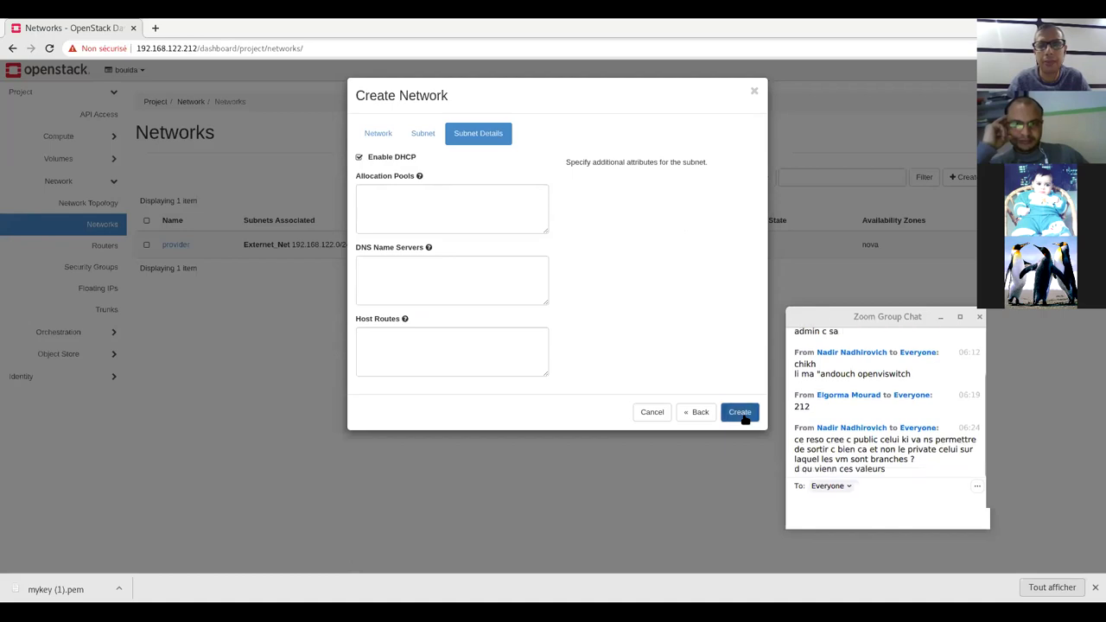
{"action": "left_click", "coordinate": [419, 265]}
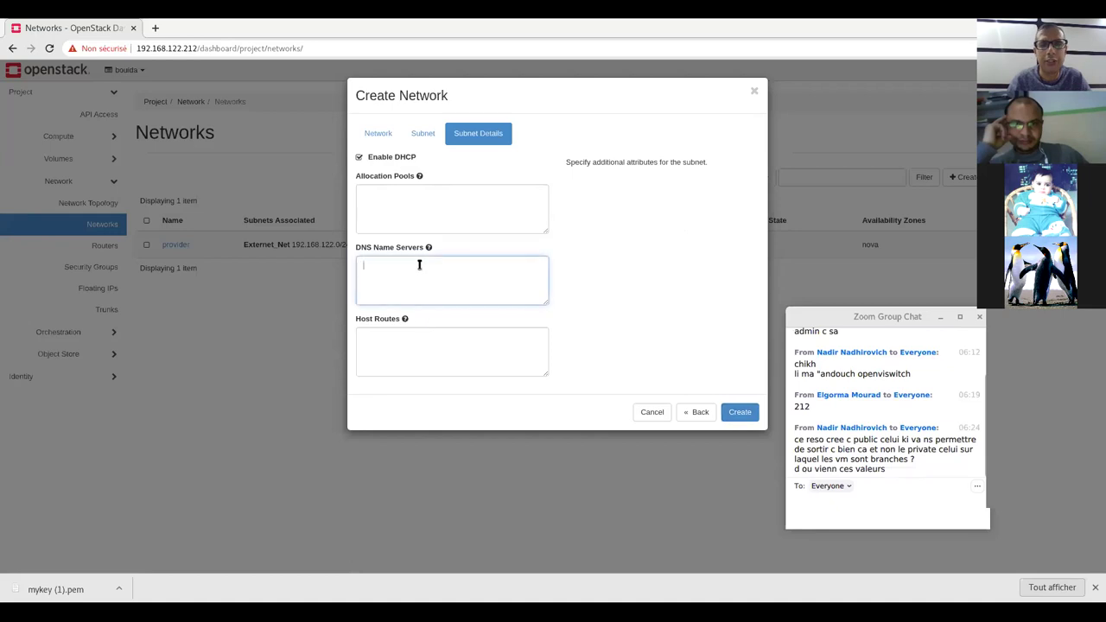
{"action": "type", "text": "192.168.122"}
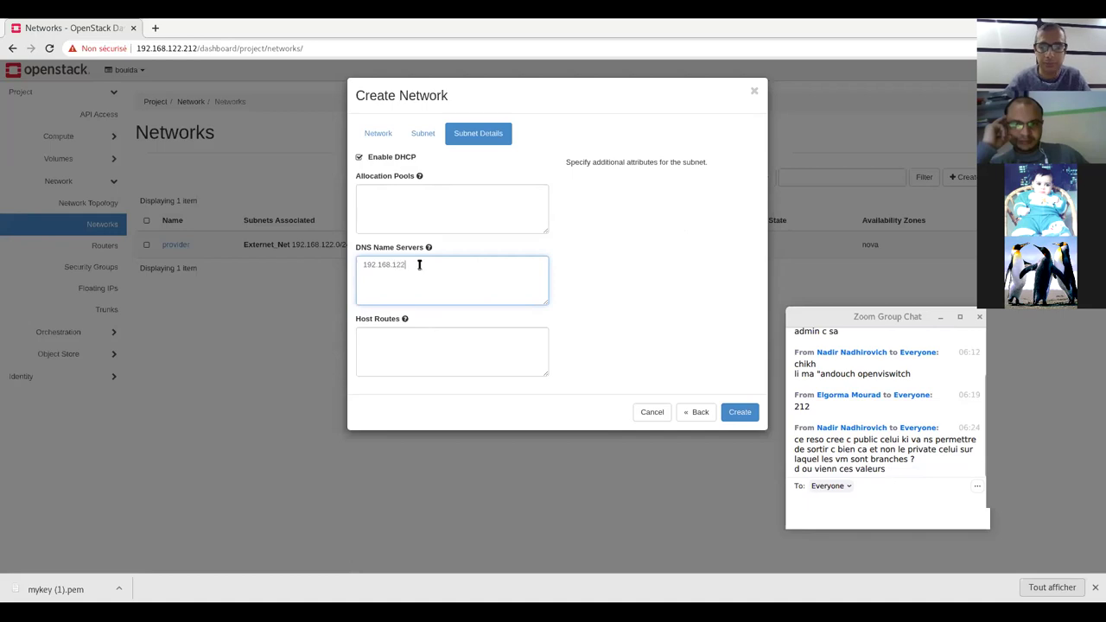
{"action": "left_click", "coordinate": [740, 414]}
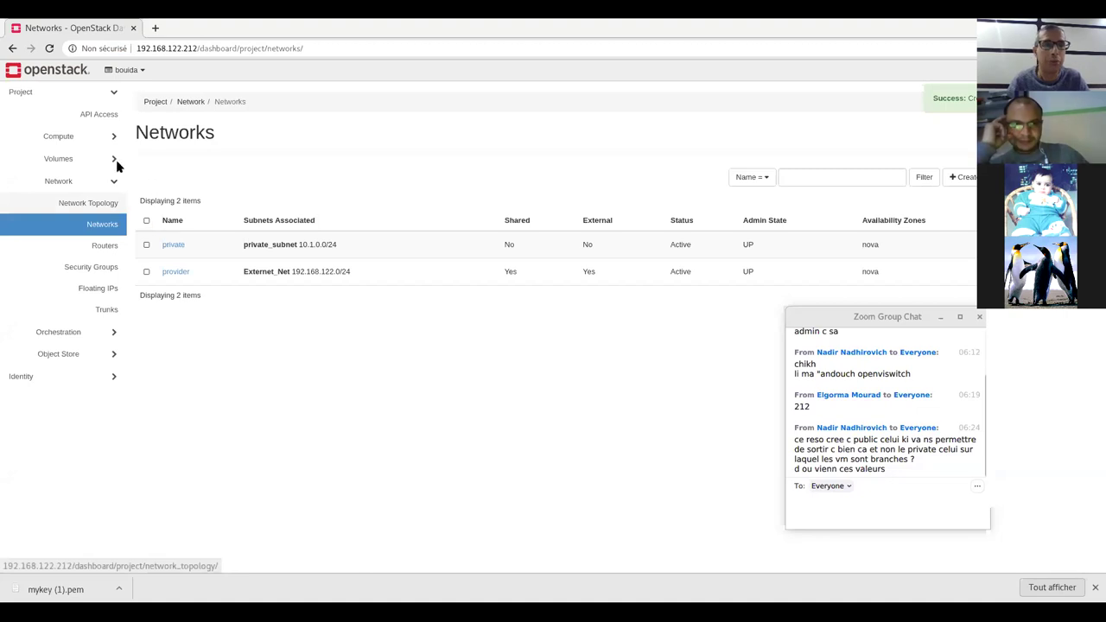
View the network topology, and create a router named router1 with provider as its external network.
{"action": "left_click", "coordinate": [96, 211]}
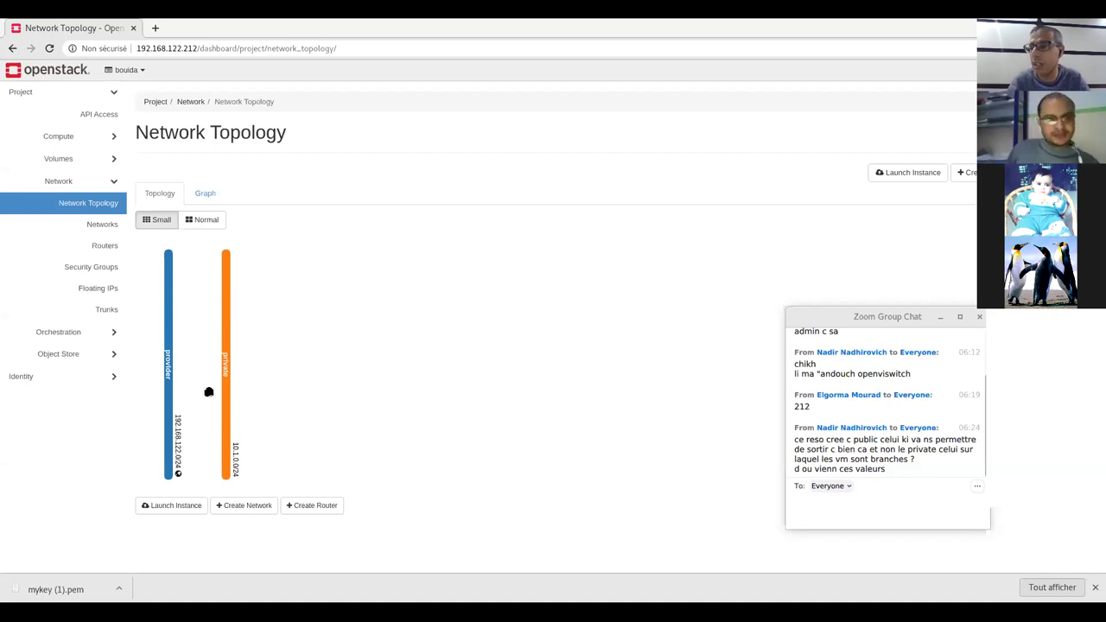
{"action": "left_click", "coordinate": [99, 249]}
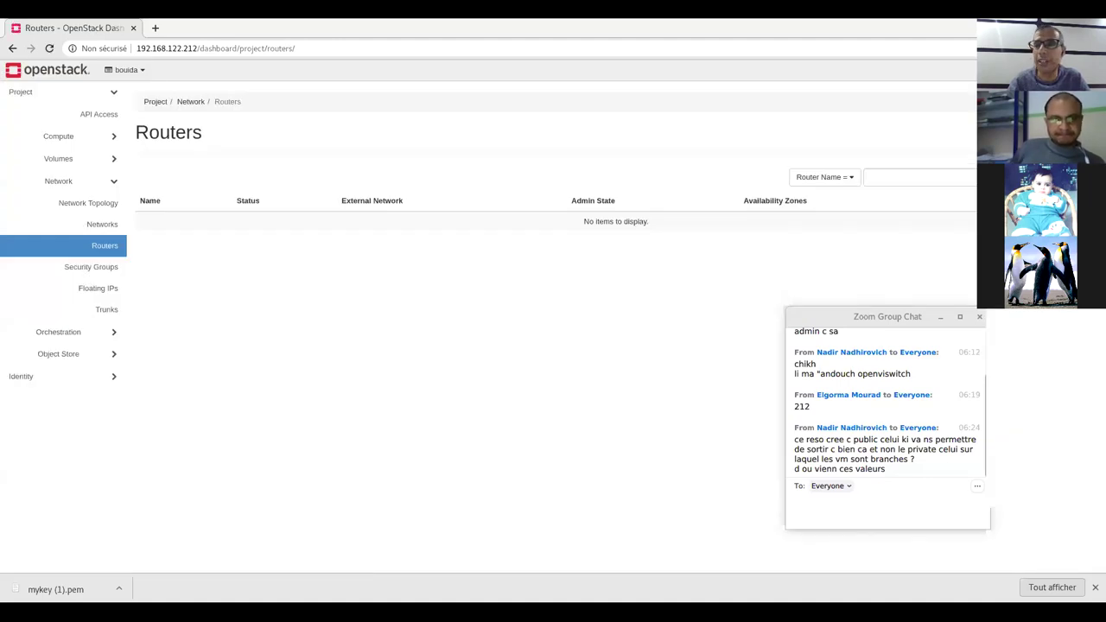
{"action": "left_click", "coordinate": [1007, 176]}
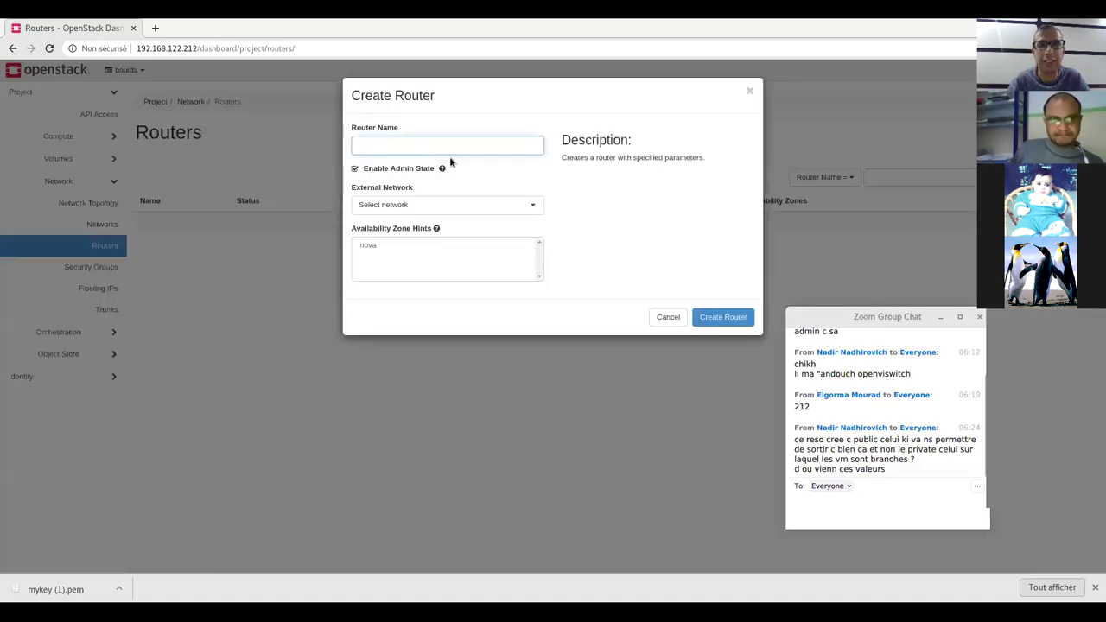
{"action": "type", "text": "rou"}
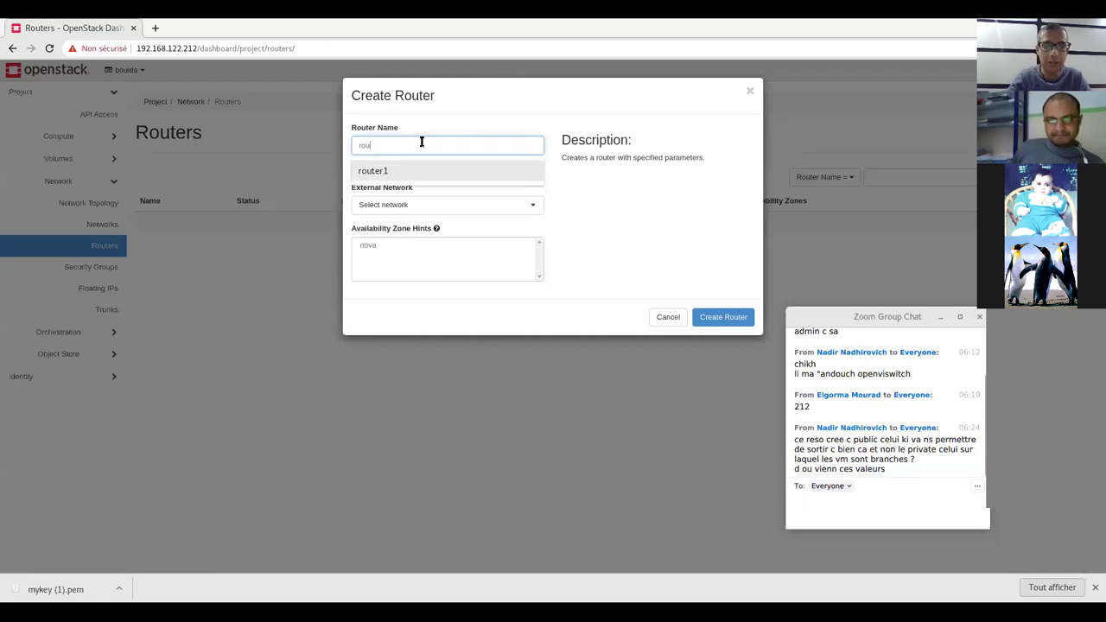
{"action": "type", "text": "ter"}
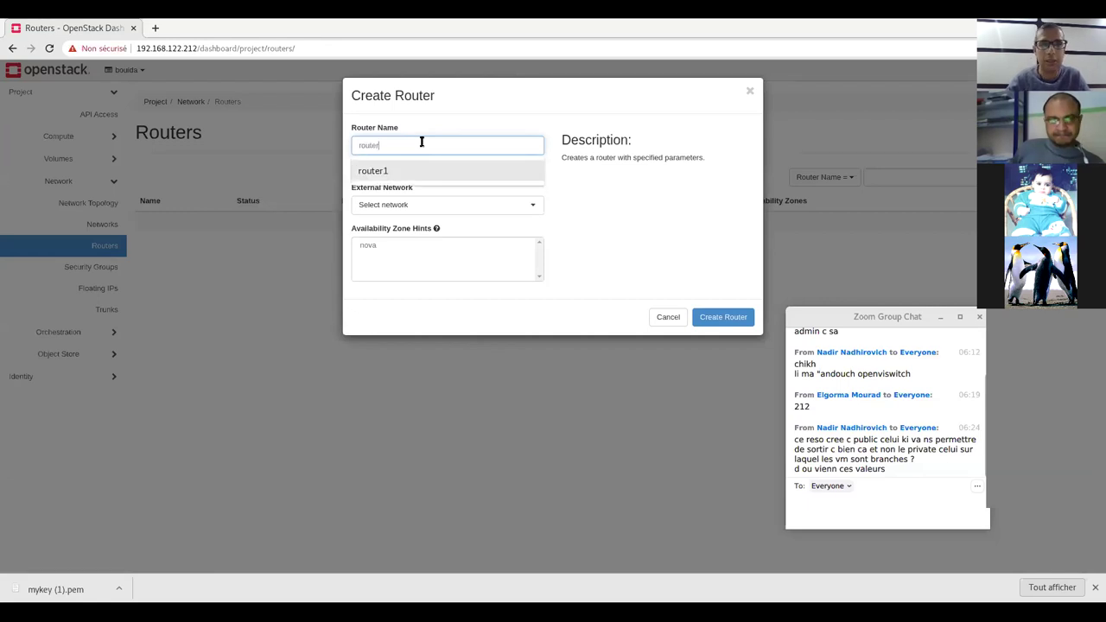
{"action": "type", "text": "1"}
{"action": "left_click", "coordinate": [484, 205]}
{"action": "left_click", "coordinate": [386, 240]}
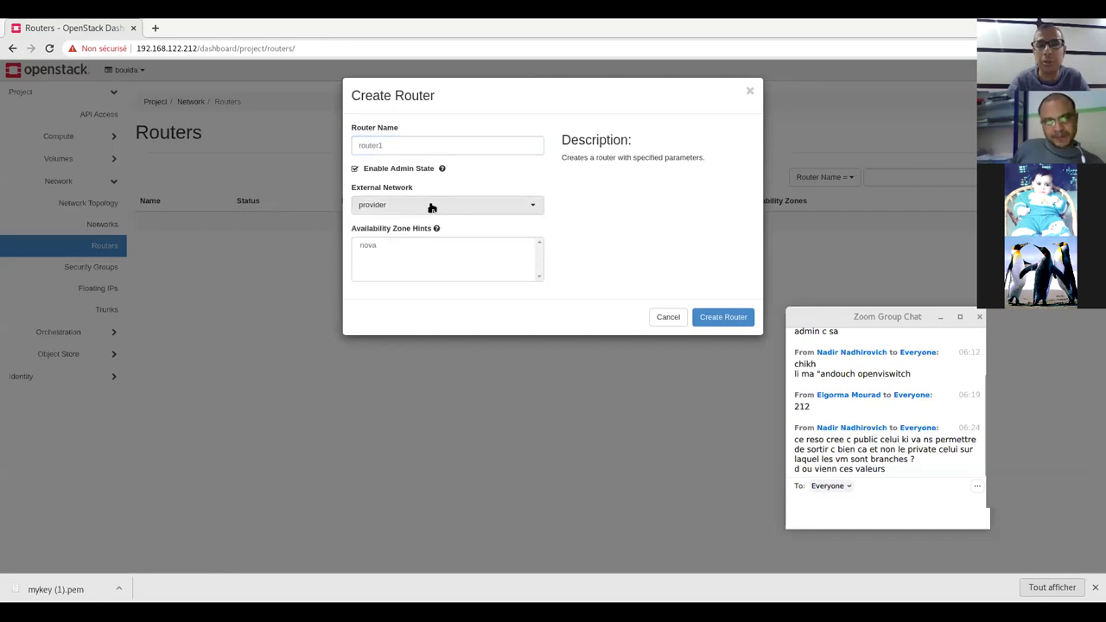
{"action": "left_click", "coordinate": [432, 208]}
{"action": "left_click", "coordinate": [432, 208]}
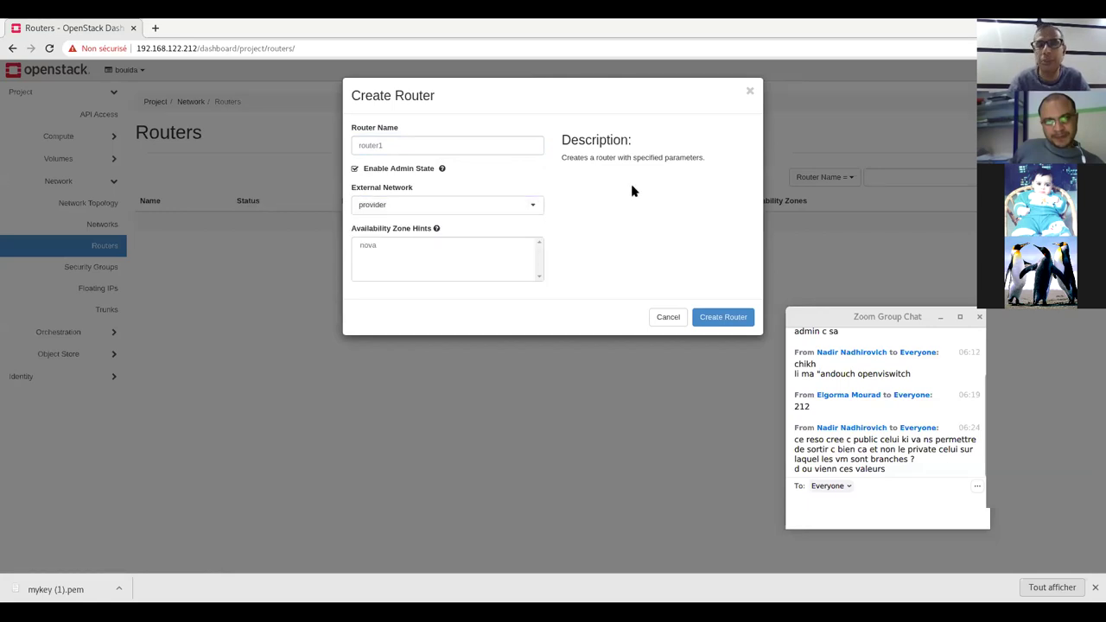
{"action": "left_click", "coordinate": [713, 317]}
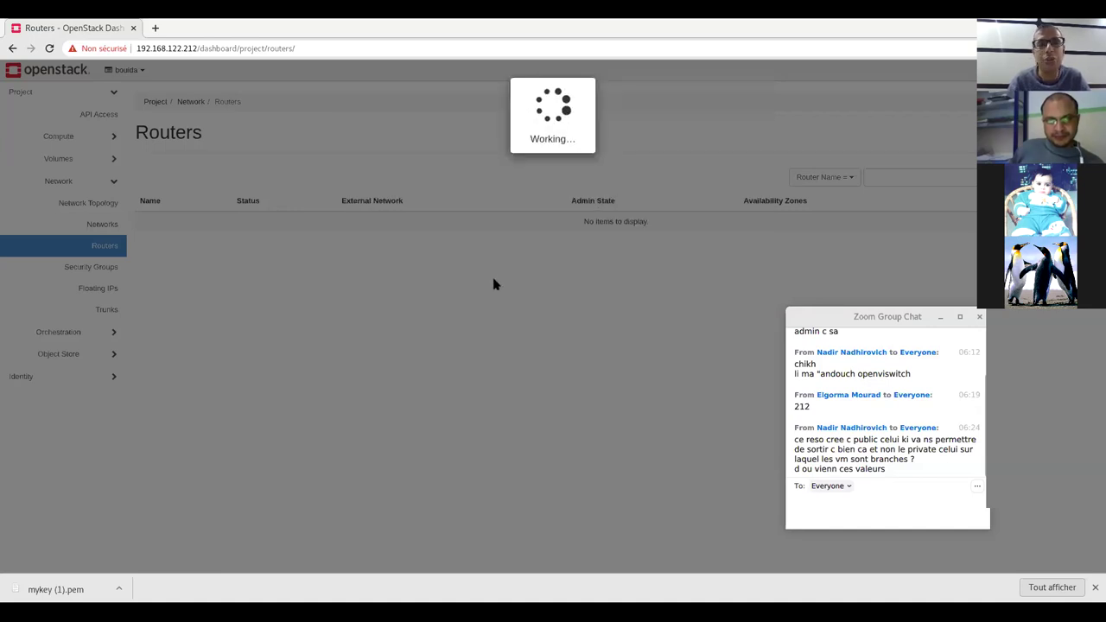
Open router1's interface list and select the fixed IP of its external gateway.
{"action": "left_click", "coordinate": [101, 249]}
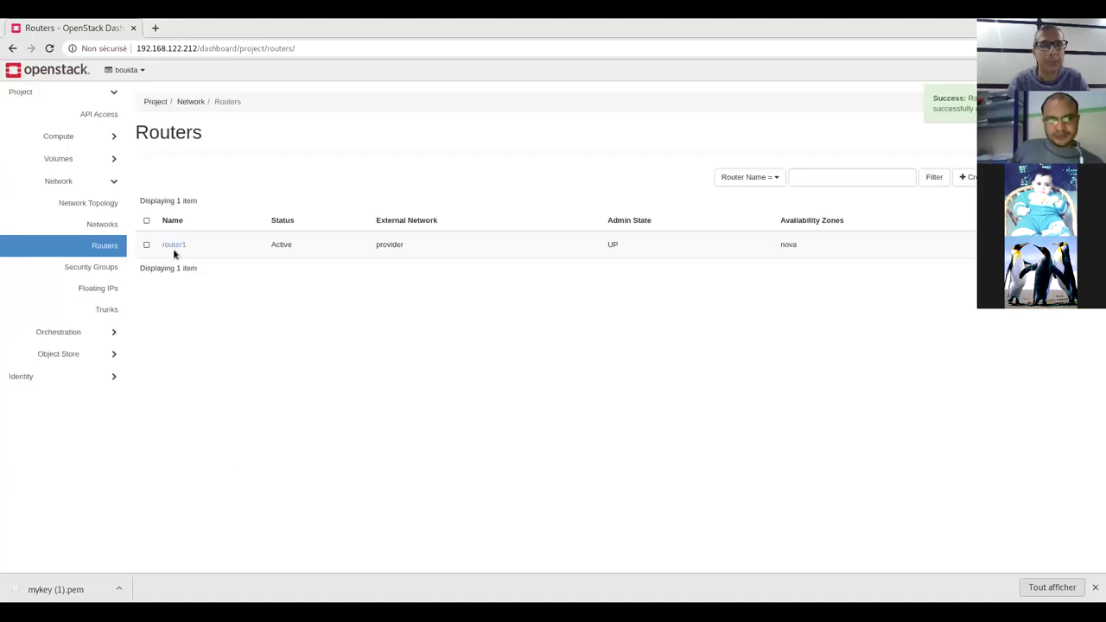
{"action": "left_click", "coordinate": [173, 246]}
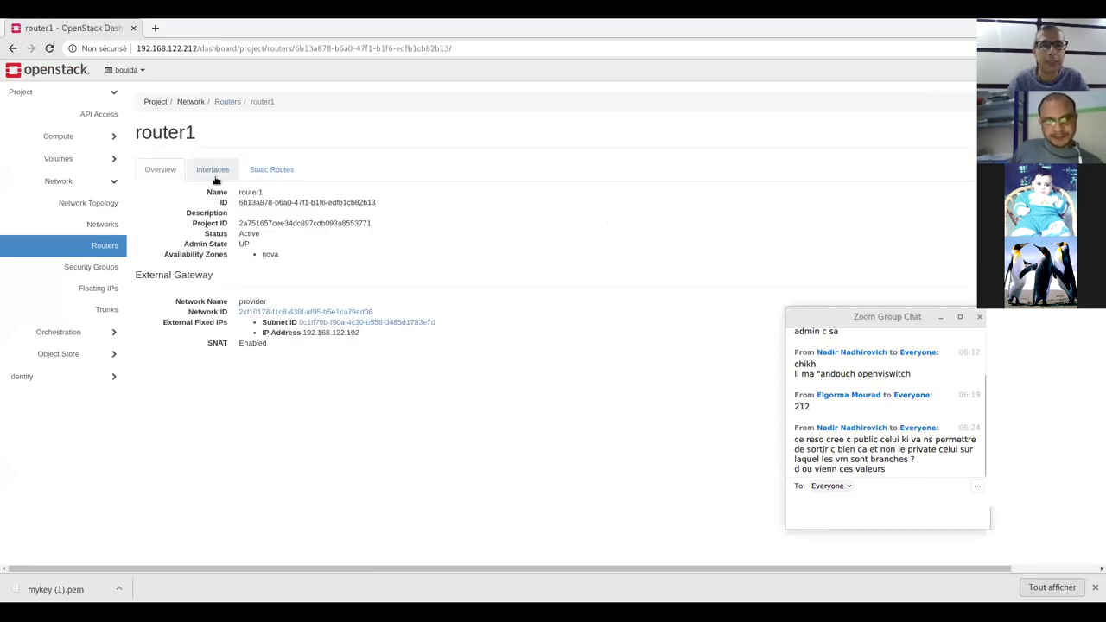
{"action": "left_click", "coordinate": [215, 177]}
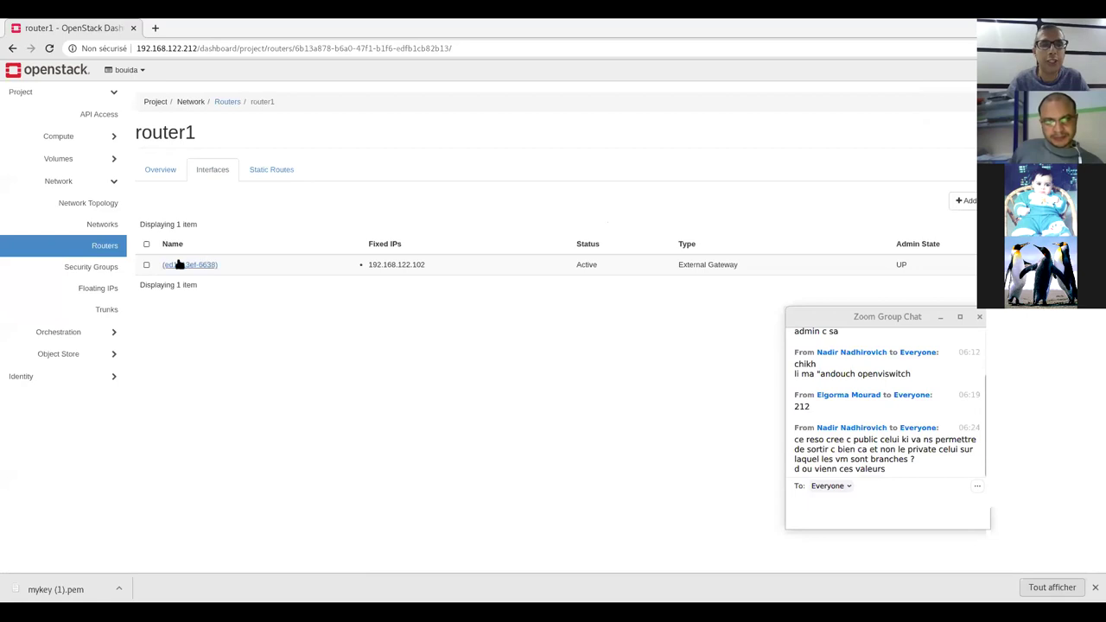
{"action": "left_click_drag", "start_coordinate": [427, 264], "coordinate": [368, 268]}
{"action": "left_click", "coordinate": [426, 270]}
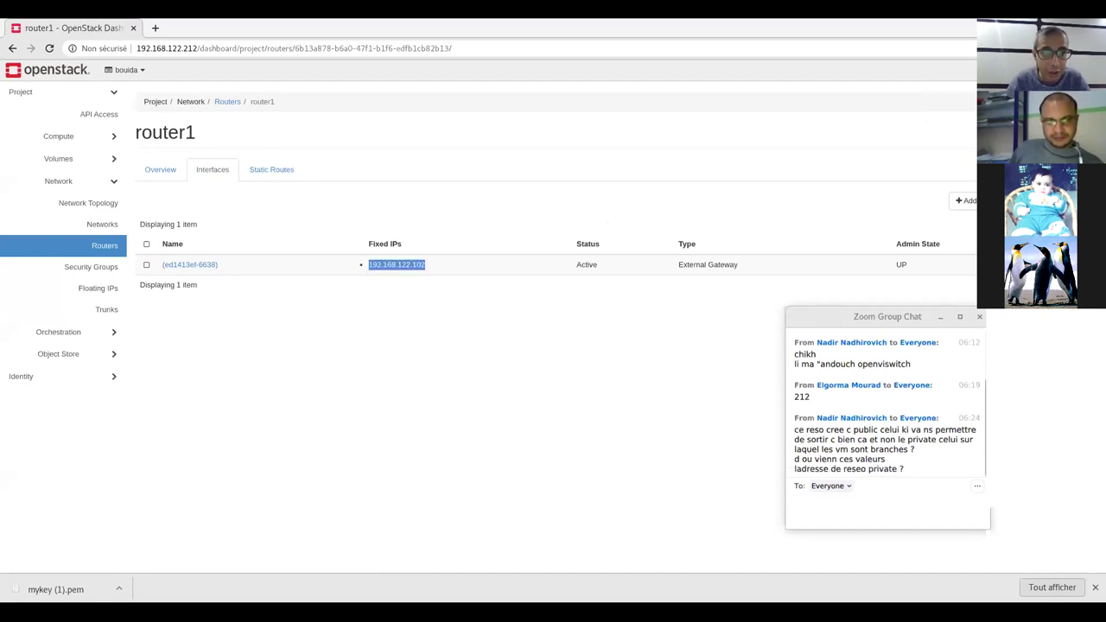
Switch to the root terminal, ping router1's gateway address 192.168.122.102, and stop the ping after a few replies.
{"action": "key", "text": "alt+h"}
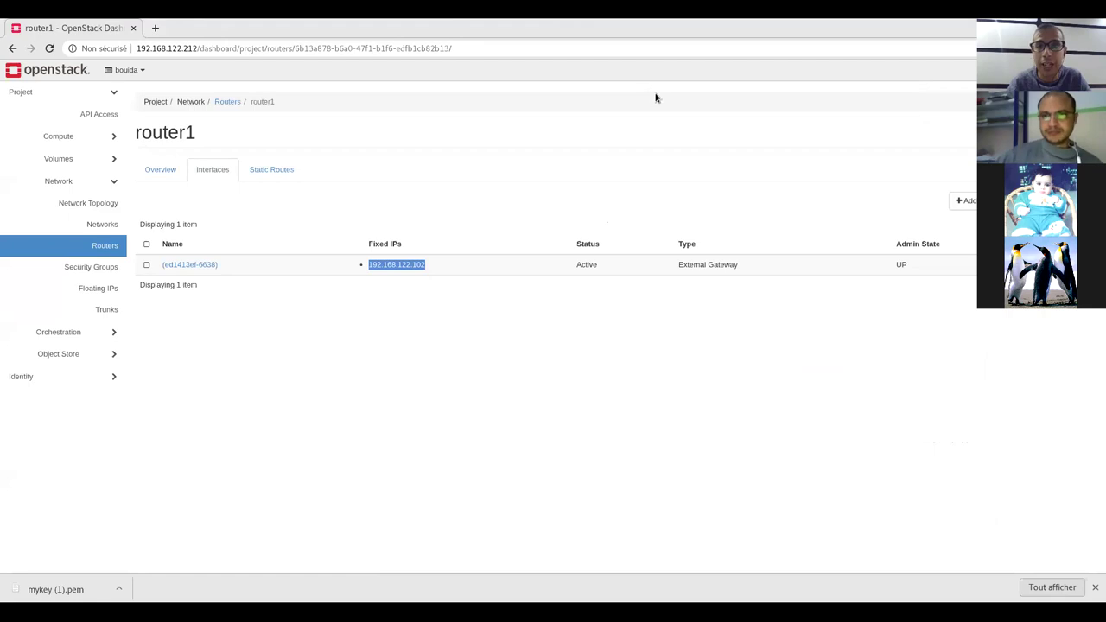
{"action": "key", "text": "alt+Tab"}
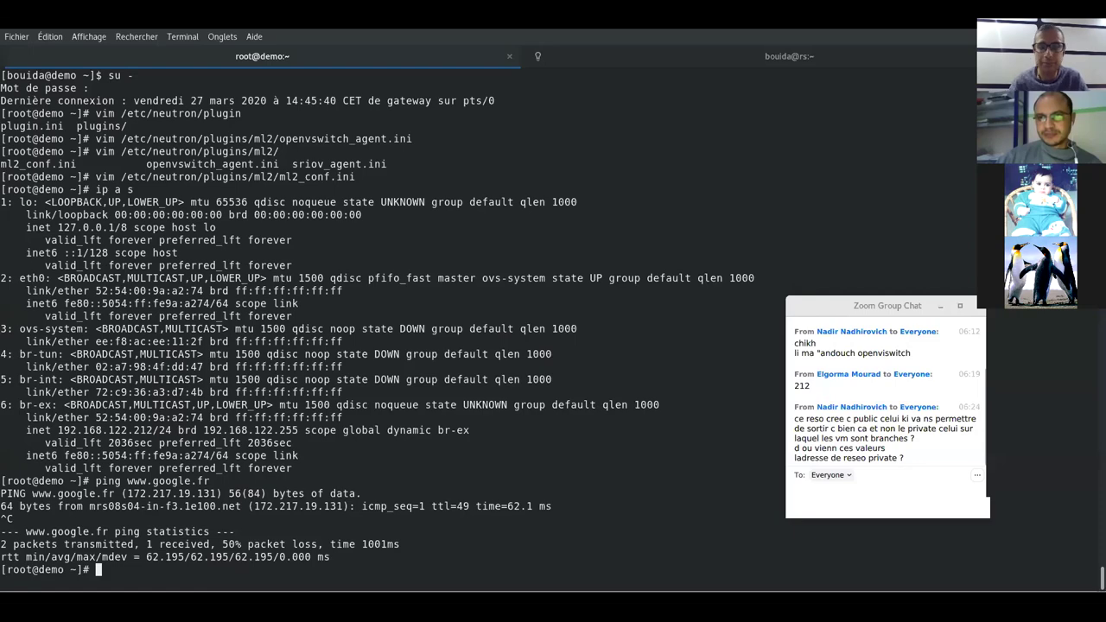
{"action": "type", "text": "ping 192.168.122.102"}
{"action": "key", "text": "Return"}
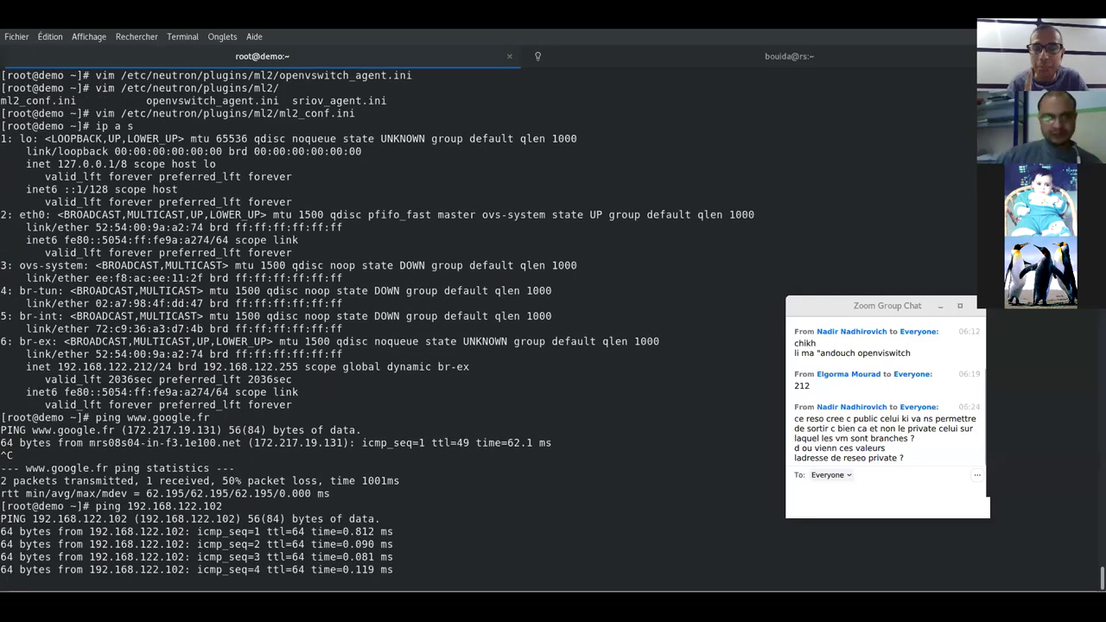
{"action": "key", "text": "ctrl+c"}
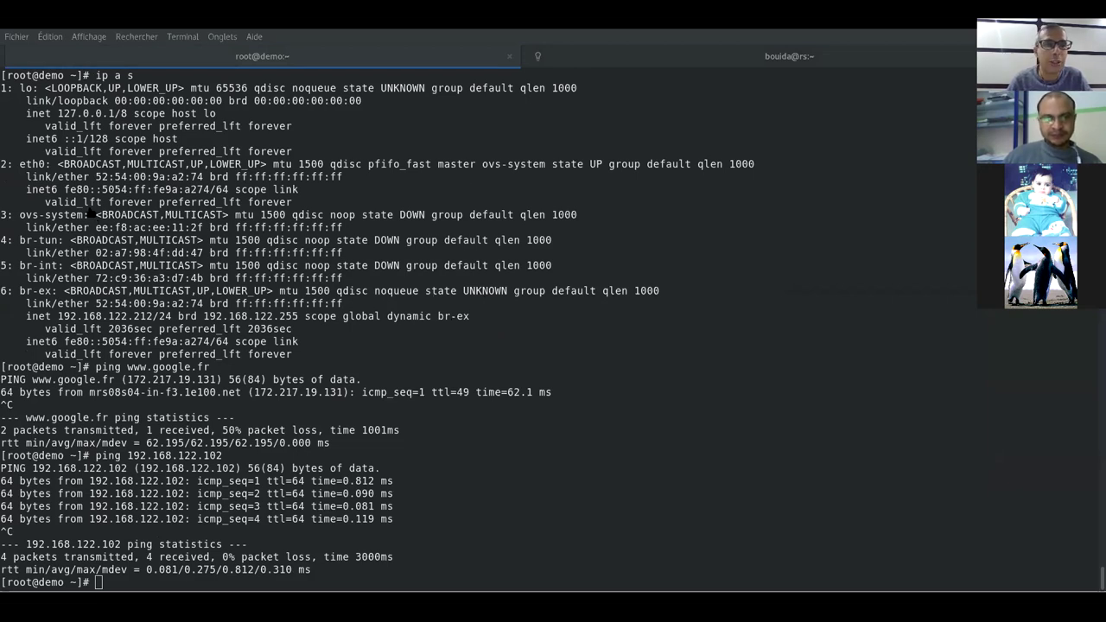
Switch back to the dashboard's network topology and add an interface on private_subnet to router1, without specifying an IP address.
{"action": "key", "text": "alt+Tab"}
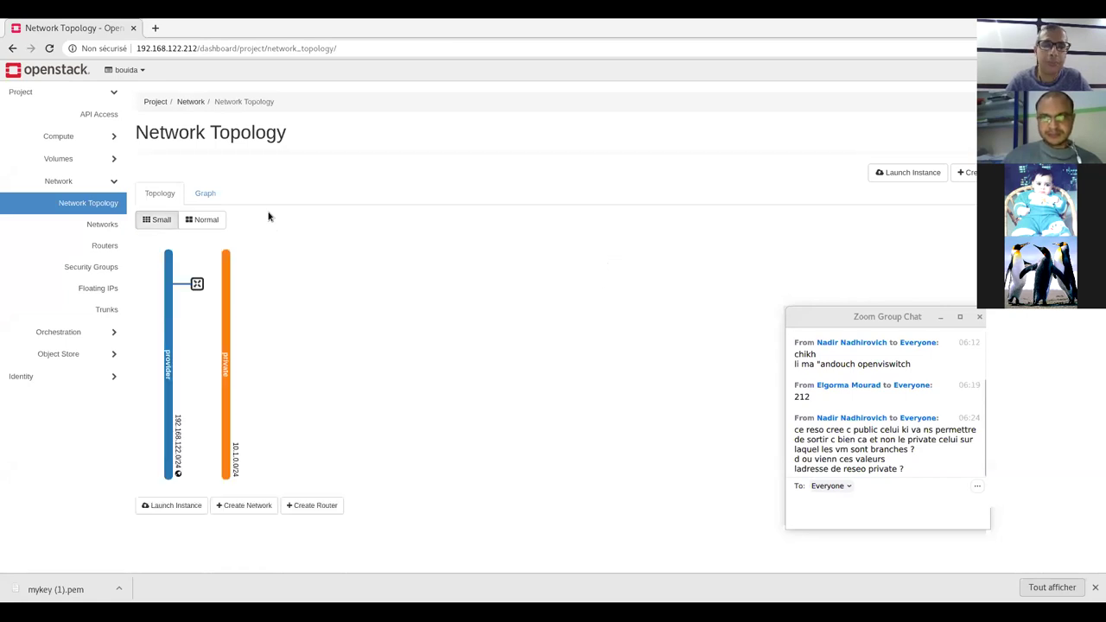
{"action": "left_click", "coordinate": [197, 285]}
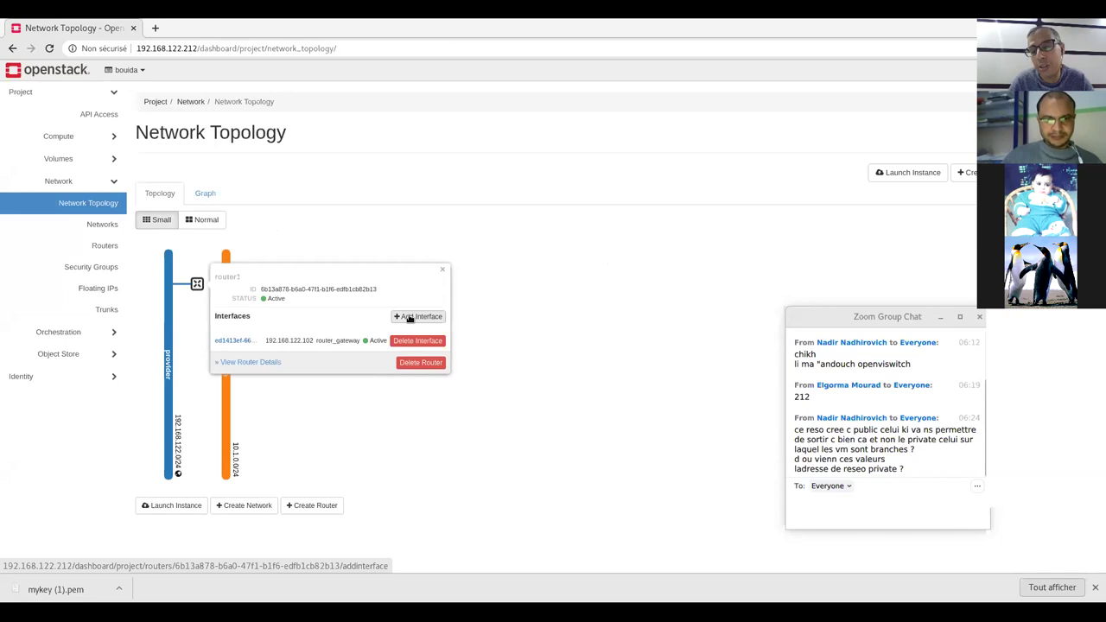
{"action": "left_click", "coordinate": [411, 318]}
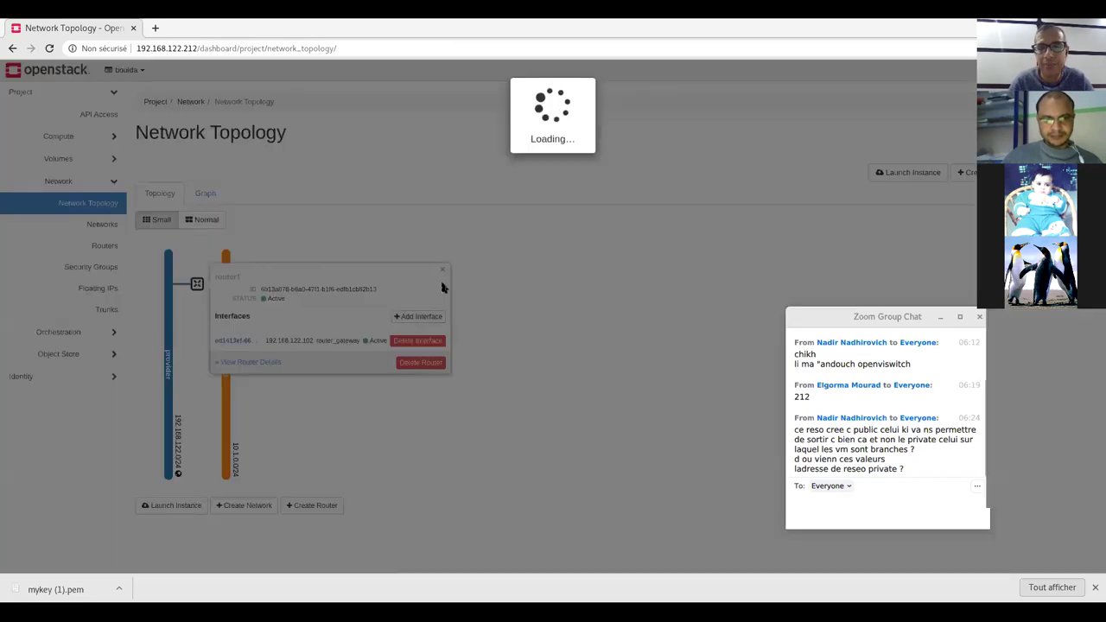
{"action": "left_click", "coordinate": [498, 148]}
{"action": "left_click", "coordinate": [449, 182]}
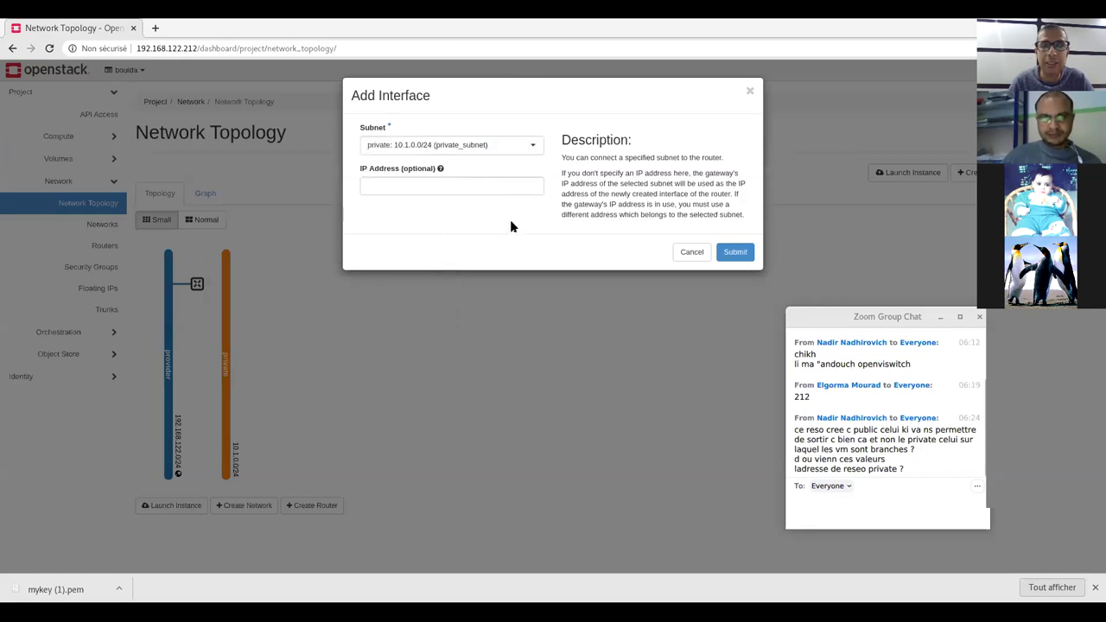
{"action": "left_click", "coordinate": [446, 185]}
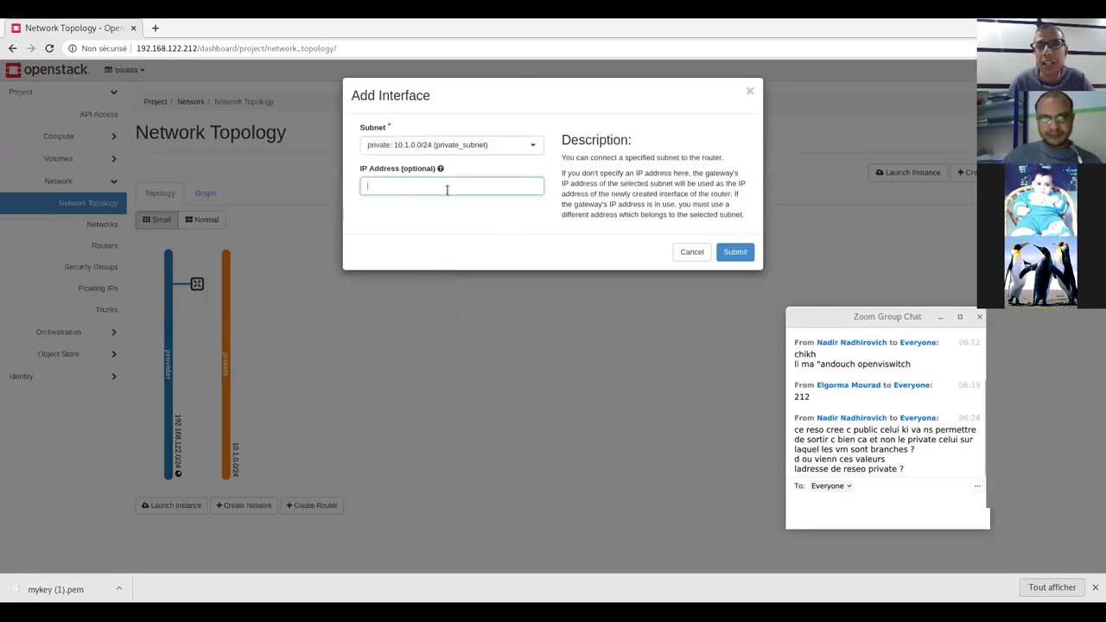
{"action": "left_click", "coordinate": [733, 253]}
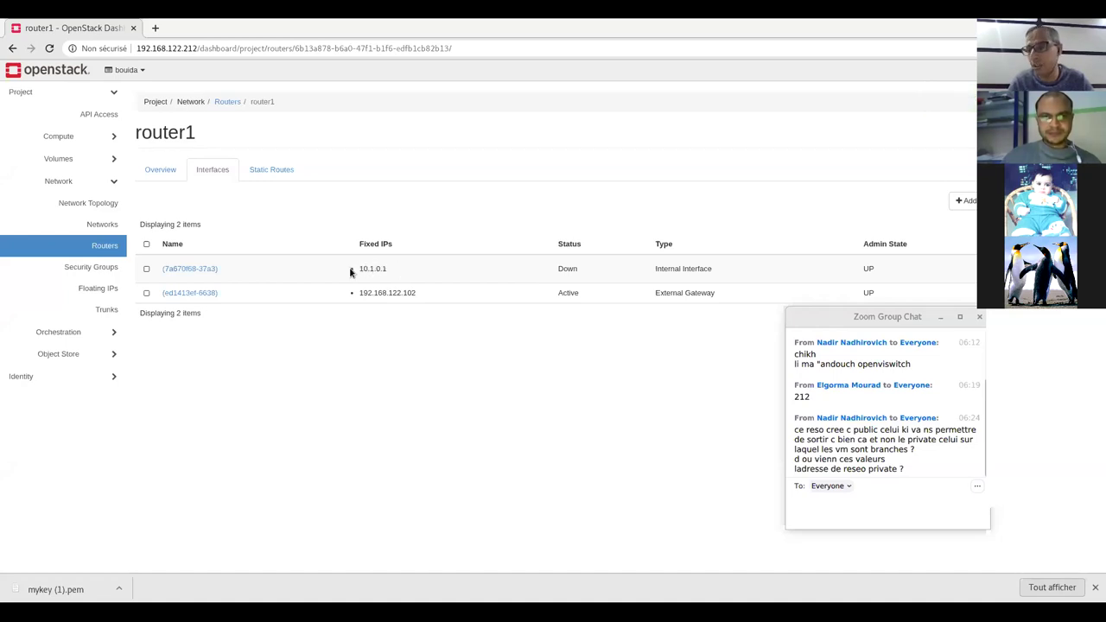
Check router1's links and interface details in the network topology, and close the details.
{"action": "left_click", "coordinate": [92, 203]}
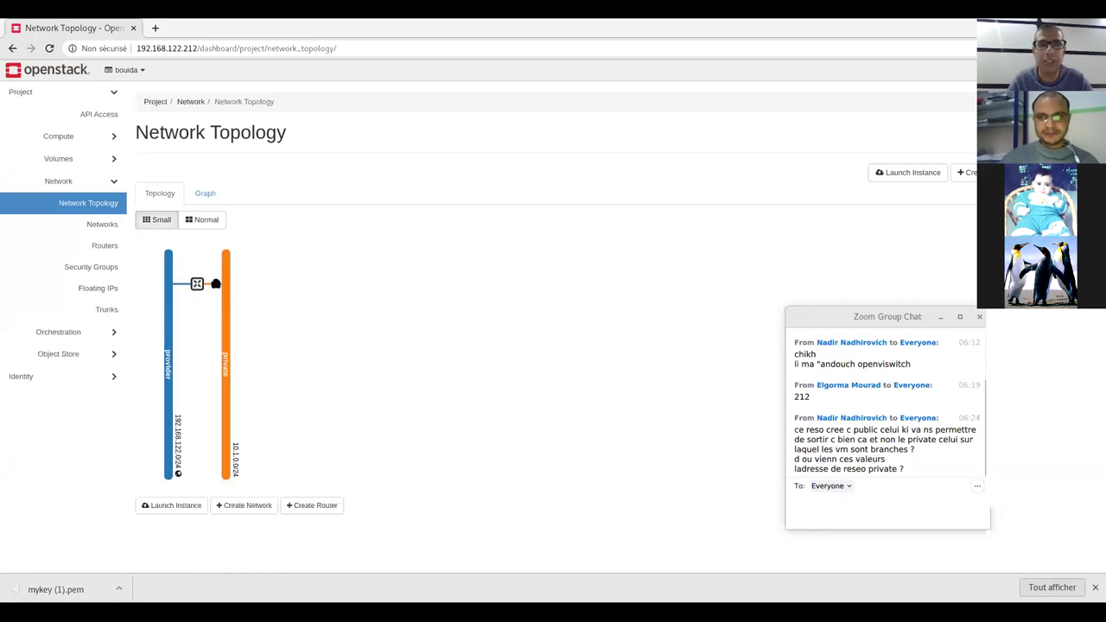
{"action": "left_click", "coordinate": [197, 284]}
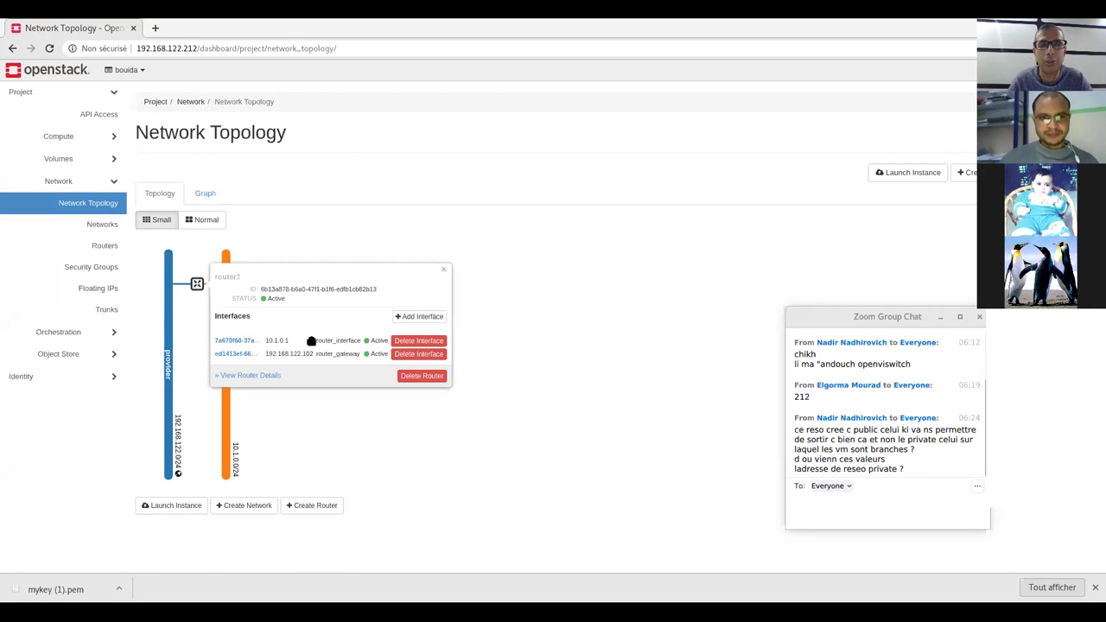
{"action": "left_click", "coordinate": [329, 225]}
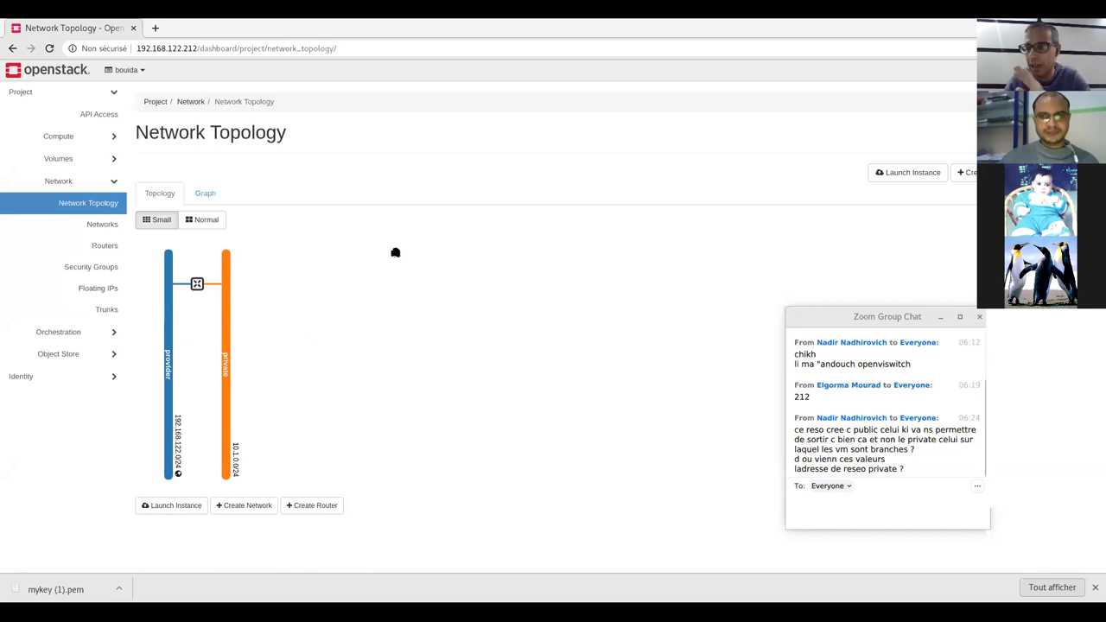
Create a security group named sg_demo in the project's network settings, without a description.
{"action": "left_click", "coordinate": [92, 270]}
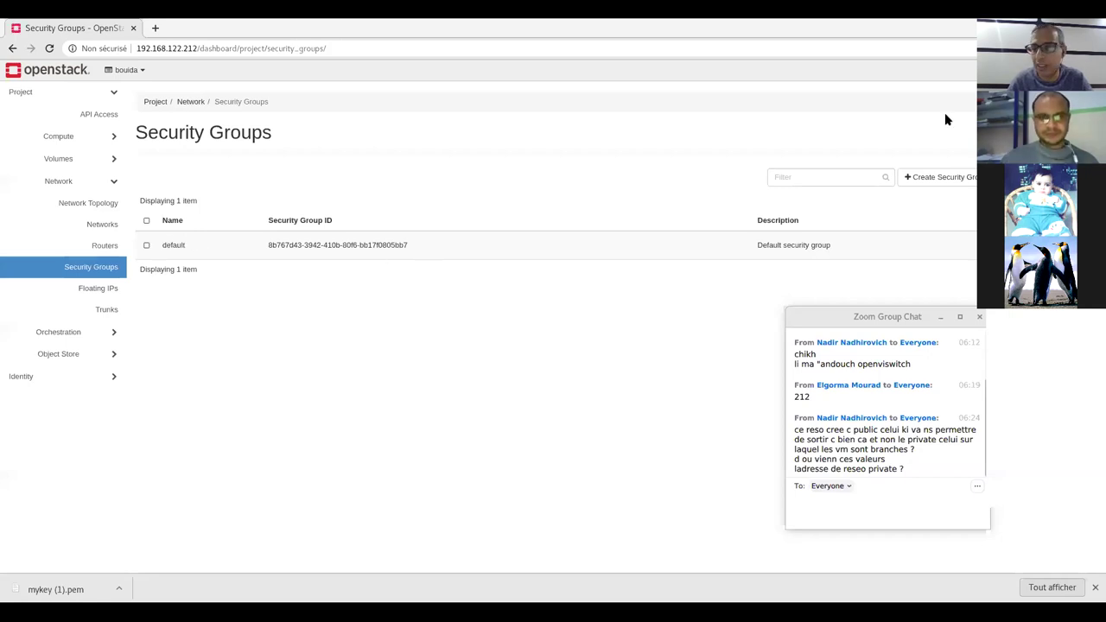
{"action": "left_click", "coordinate": [931, 177]}
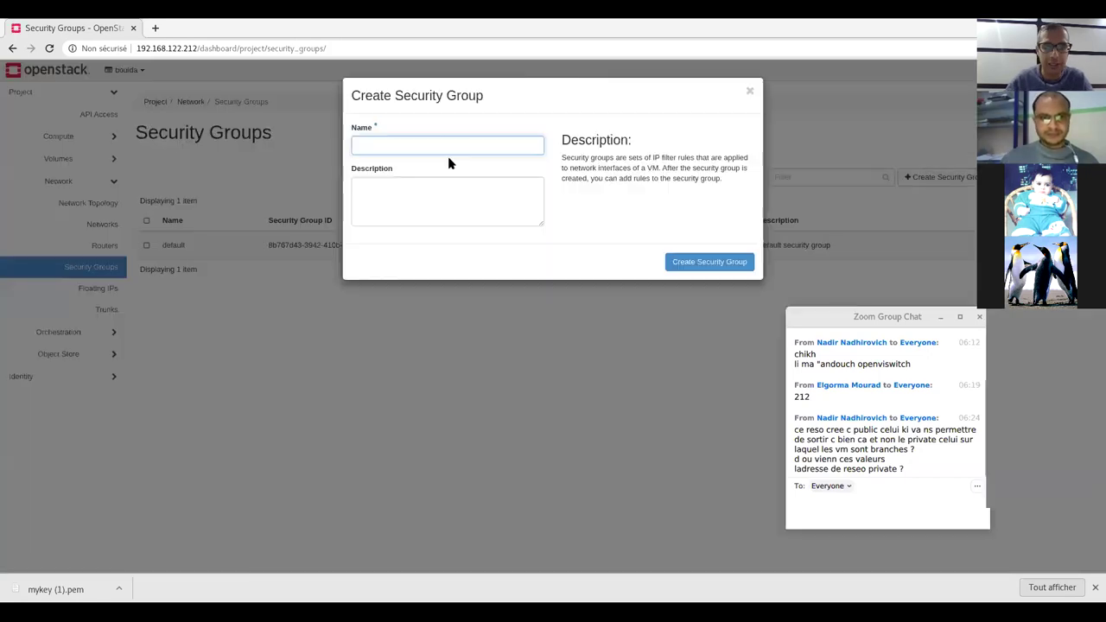
{"action": "type", "text": "sg_demo"}
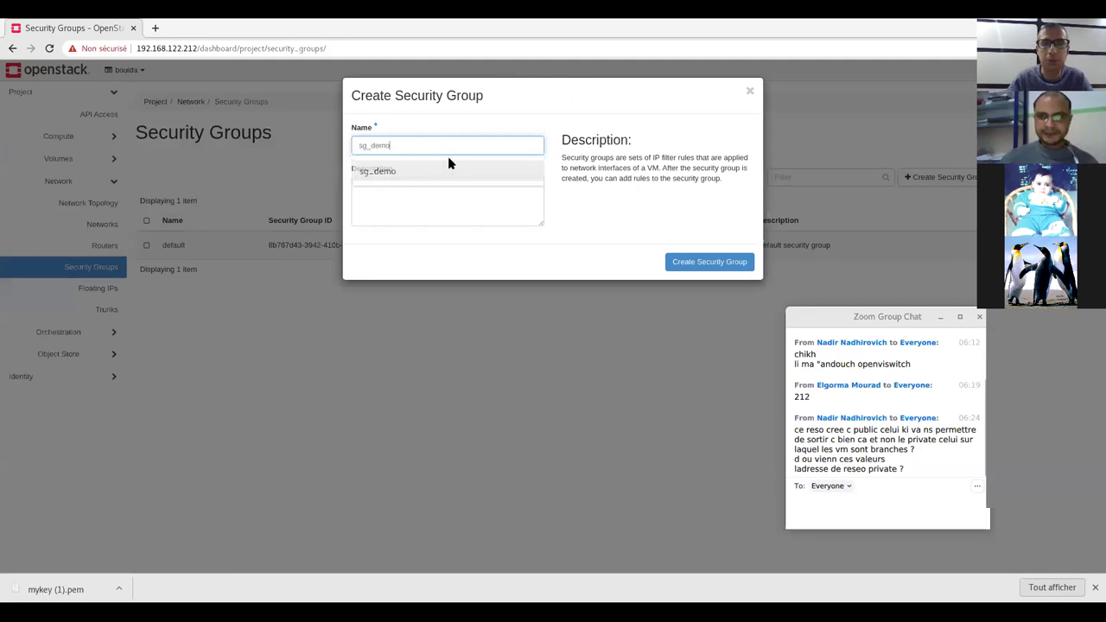
{"action": "left_click", "coordinate": [448, 168]}
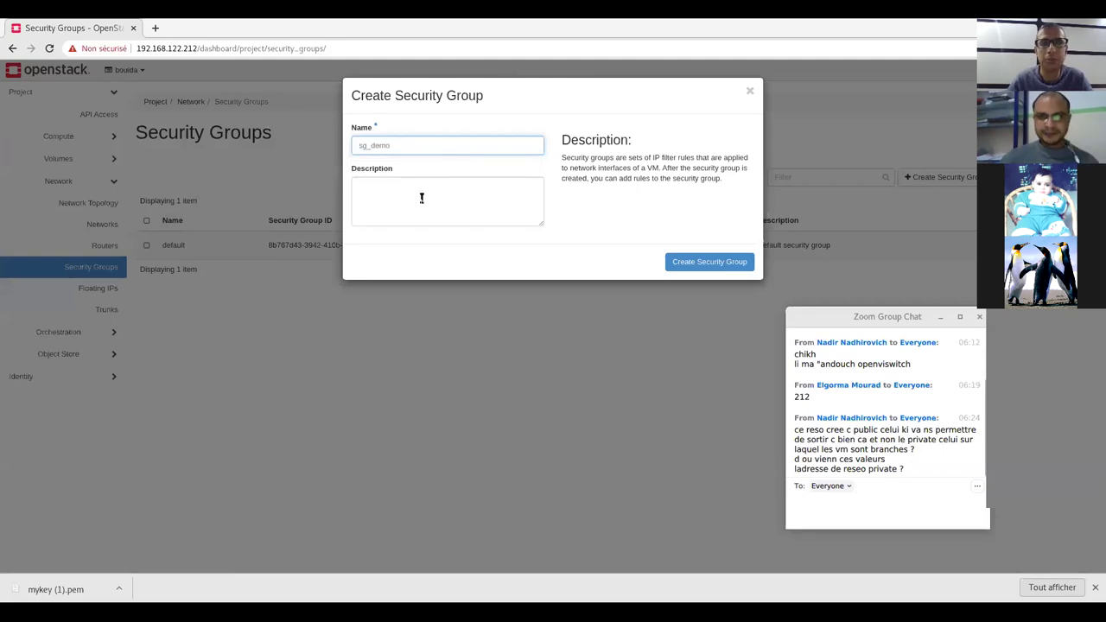
{"action": "left_click", "coordinate": [711, 263]}
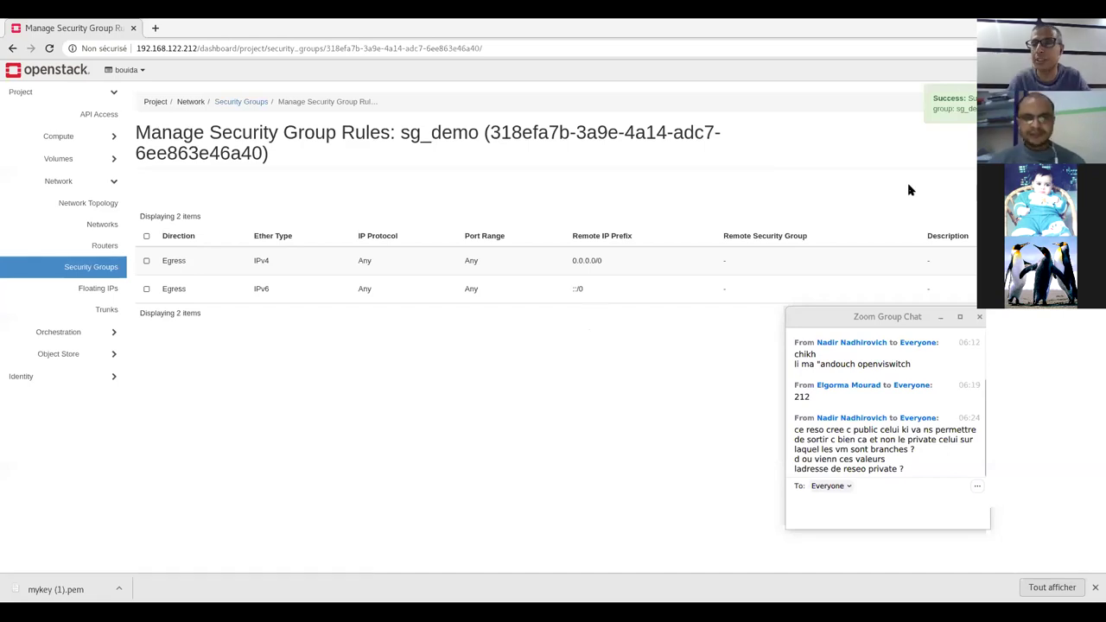
Add an ALL ICMP ingress rule to the sg_demo security group, keeping the default CIDR remote.
{"action": "left_click", "coordinate": [876, 218]}
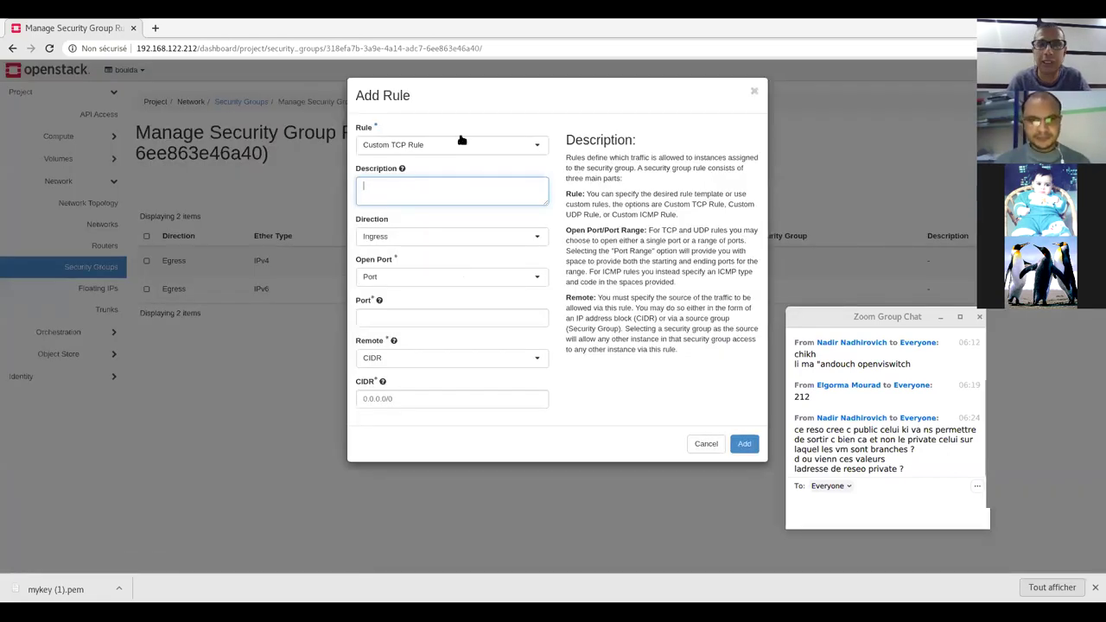
{"action": "left_click", "coordinate": [462, 142]}
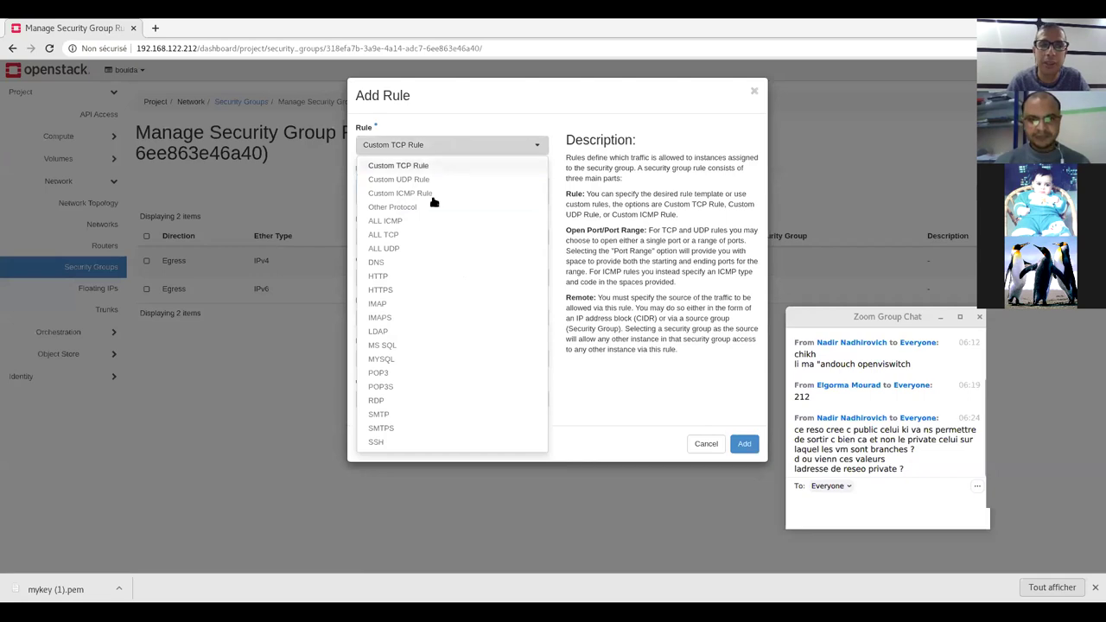
{"action": "left_click", "coordinate": [501, 221]}
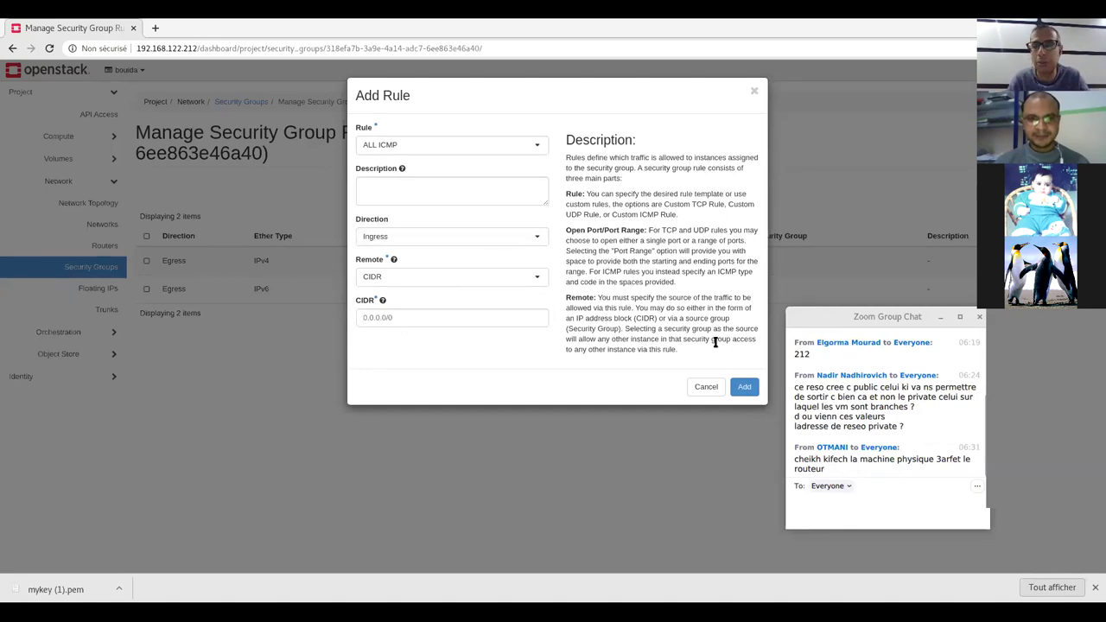
{"action": "left_click", "coordinate": [744, 386]}
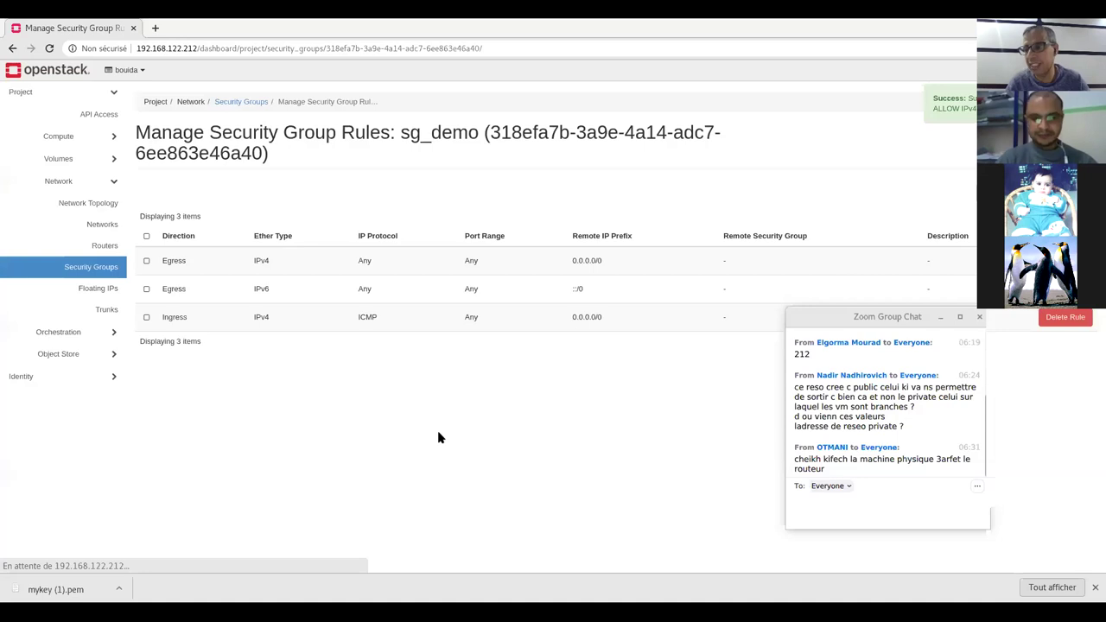
Add an SSH rule to the sg_demo security group, keeping the default CIDR remote.
{"action": "left_click", "coordinate": [1011, 208]}
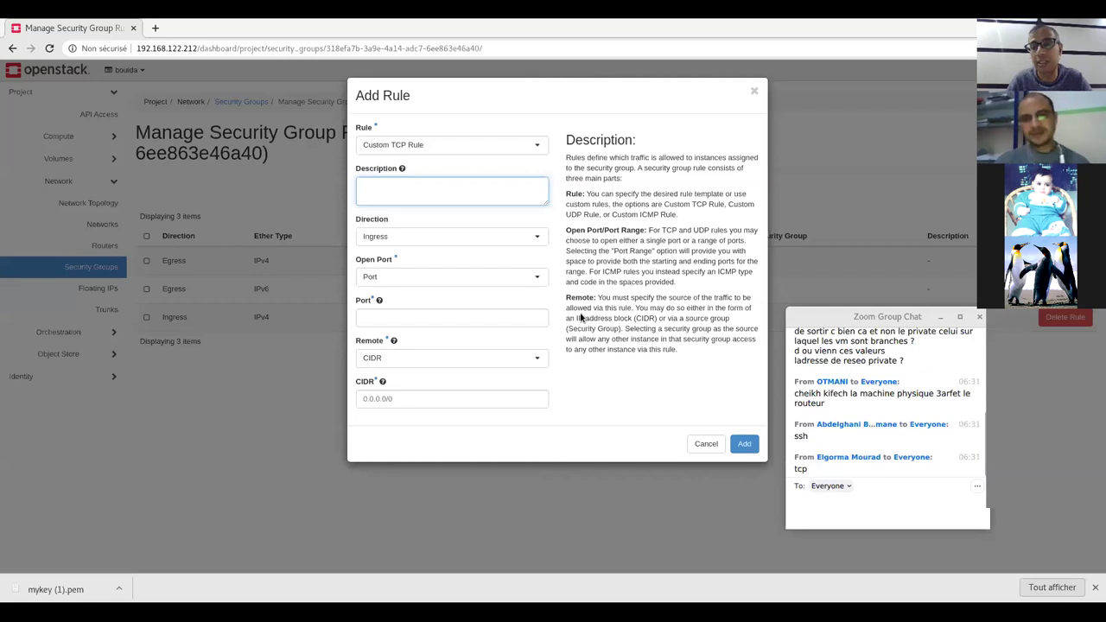
{"action": "left_click", "coordinate": [446, 147]}
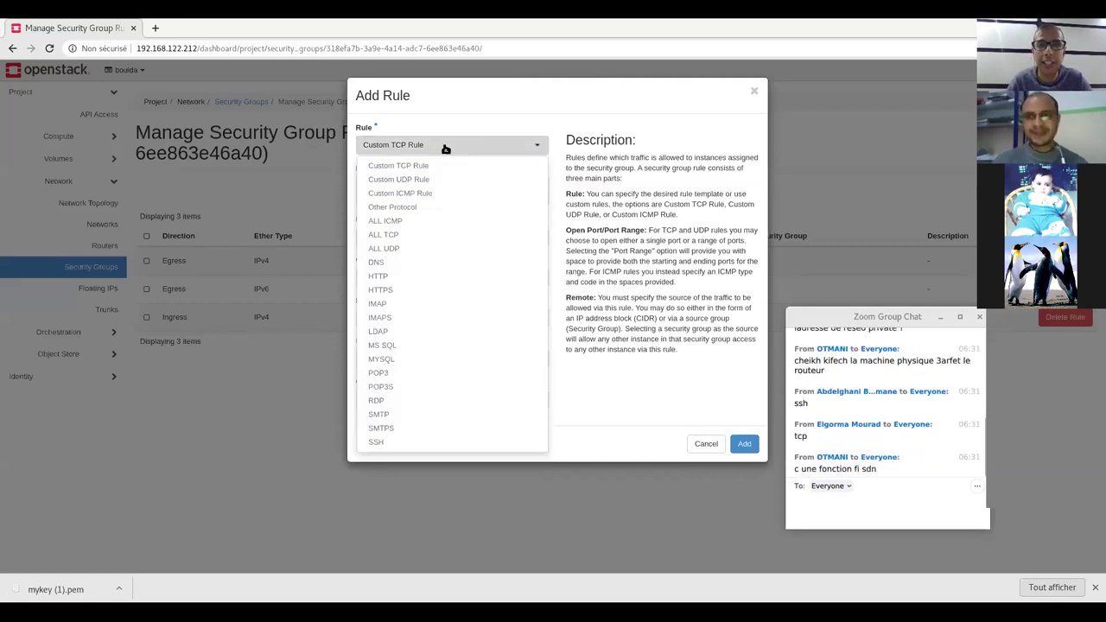
{"action": "left_click", "coordinate": [399, 441]}
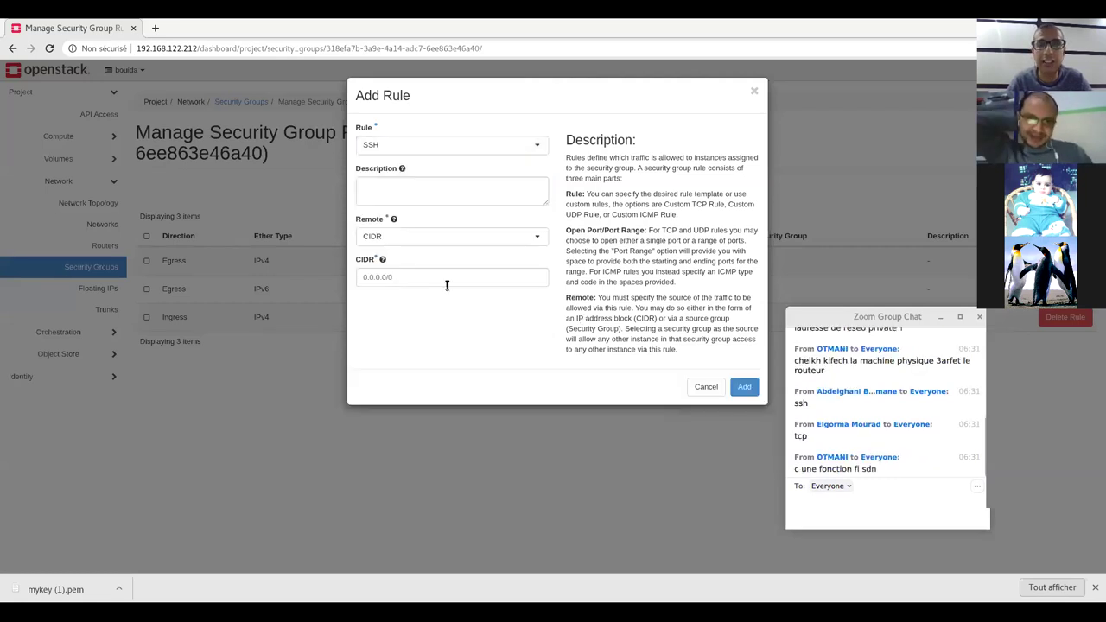
{"action": "left_click", "coordinate": [744, 387]}
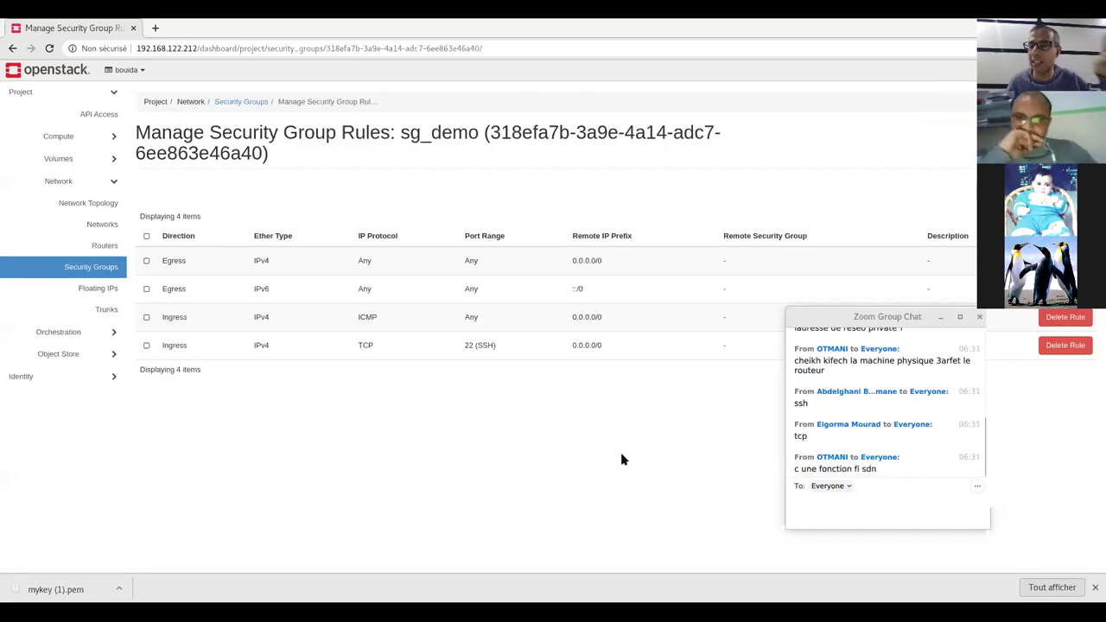
Allocate a floating IP to the project from the provider pool, without a description.
{"action": "left_click", "coordinate": [93, 288]}
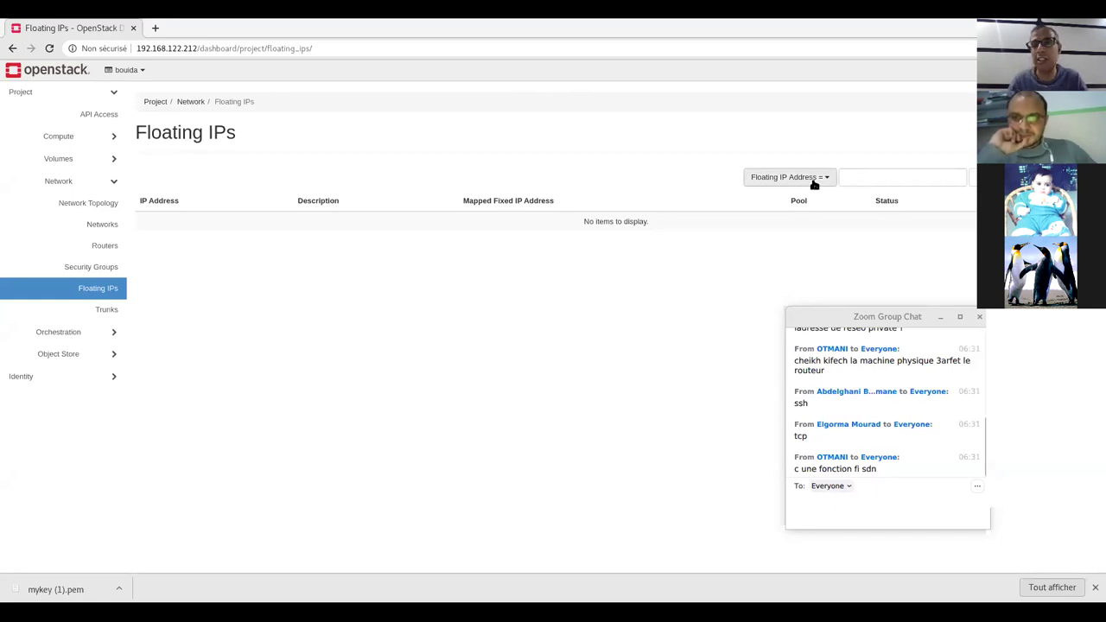
{"action": "left_click", "coordinate": [973, 176]}
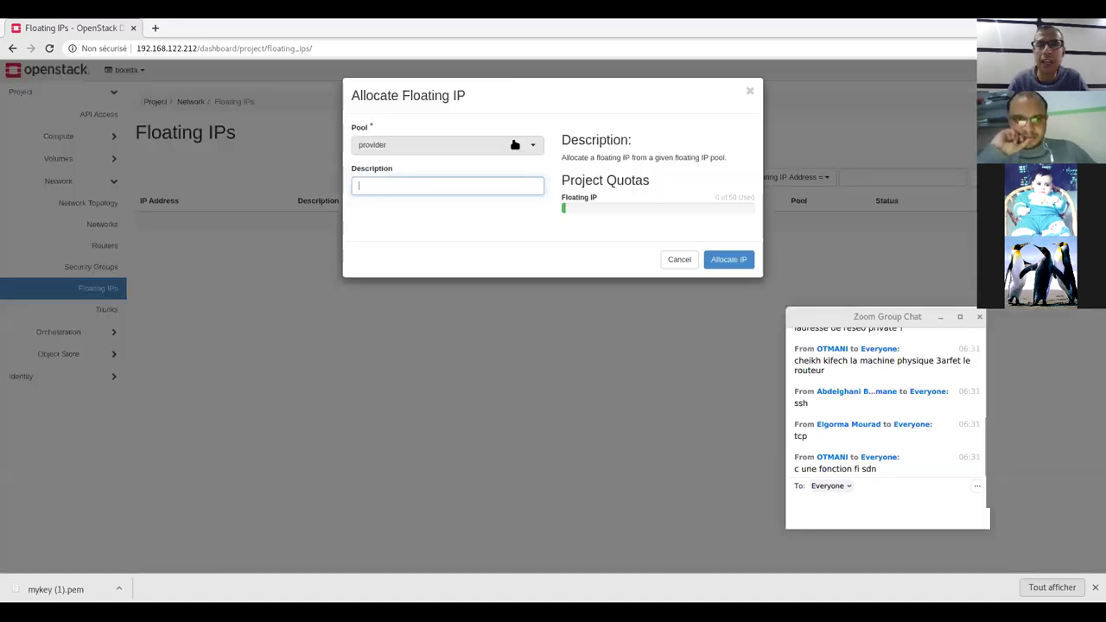
{"action": "left_click", "coordinate": [730, 260]}
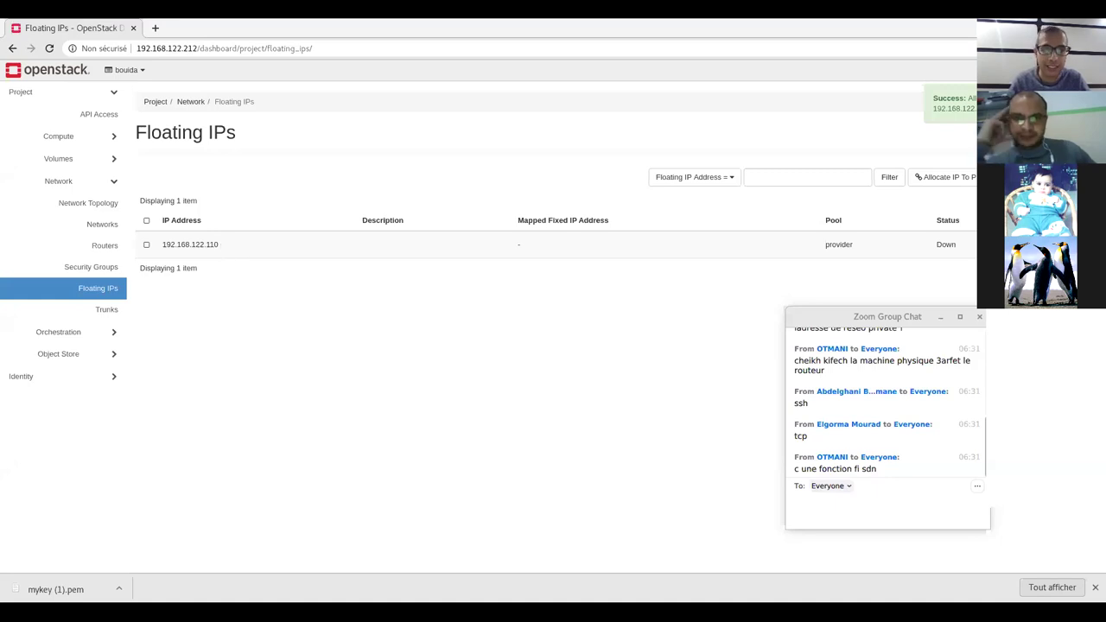
Switch to the root terminal, ping the allocated floating IP 192.168.122.110, and stop the ping.
{"action": "left_click", "coordinate": [220, 248]}
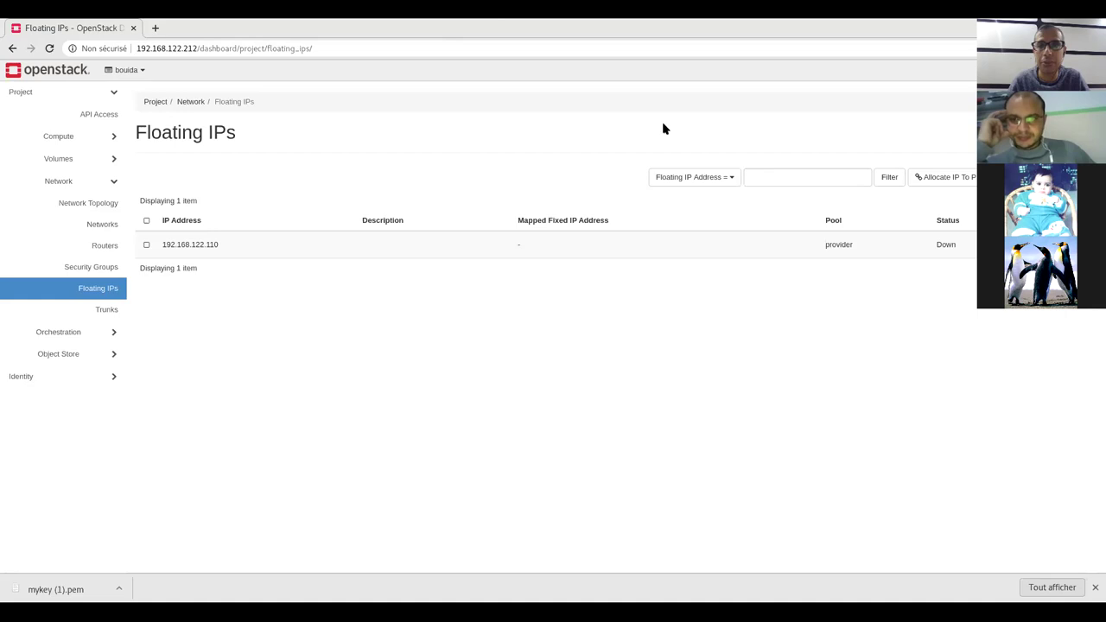
{"action": "key", "text": "alt+Tab"}
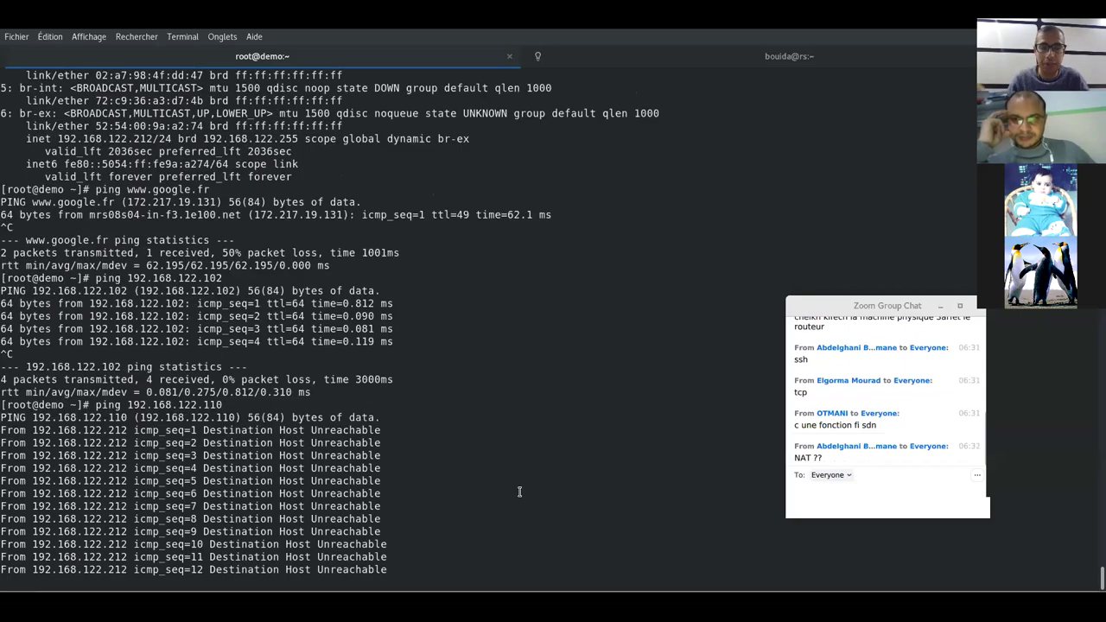
{"action": "key", "text": "ctrl+c"}
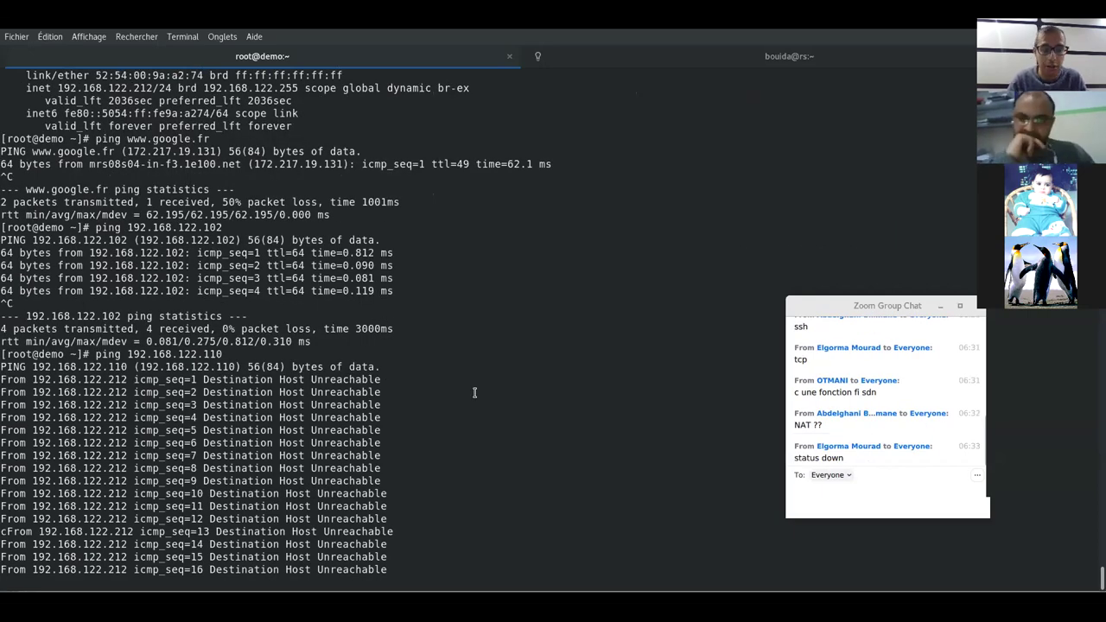
{"action": "key", "text": "ctrl+c"}
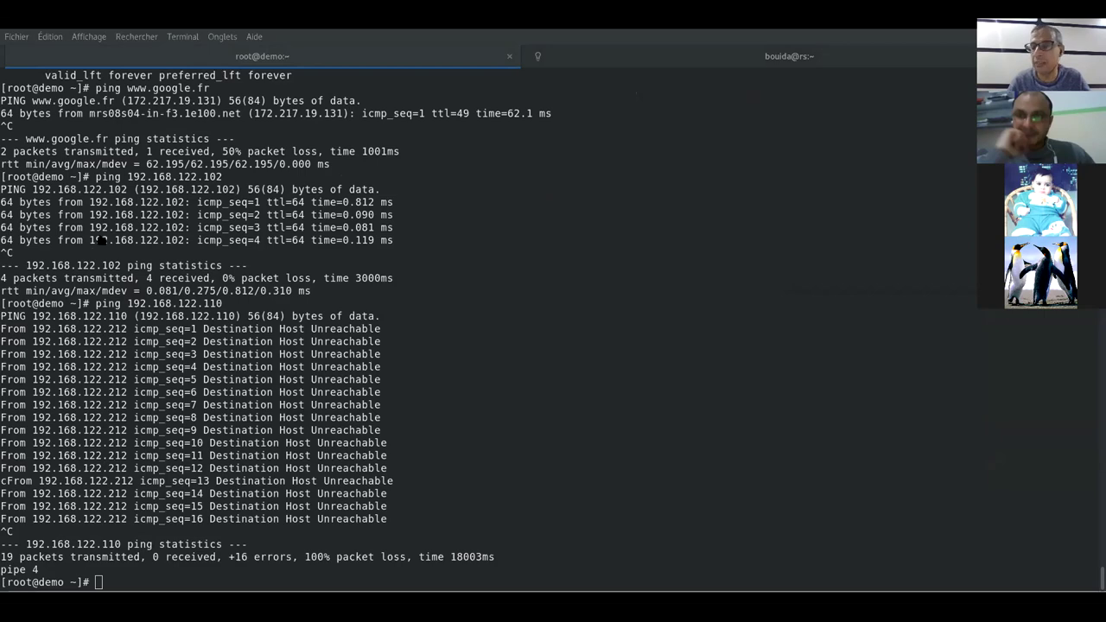
Switch back to the dashboard and create a compute key pair named mykey with the key type SSH Key.
{"action": "key", "text": "alt+Tab"}
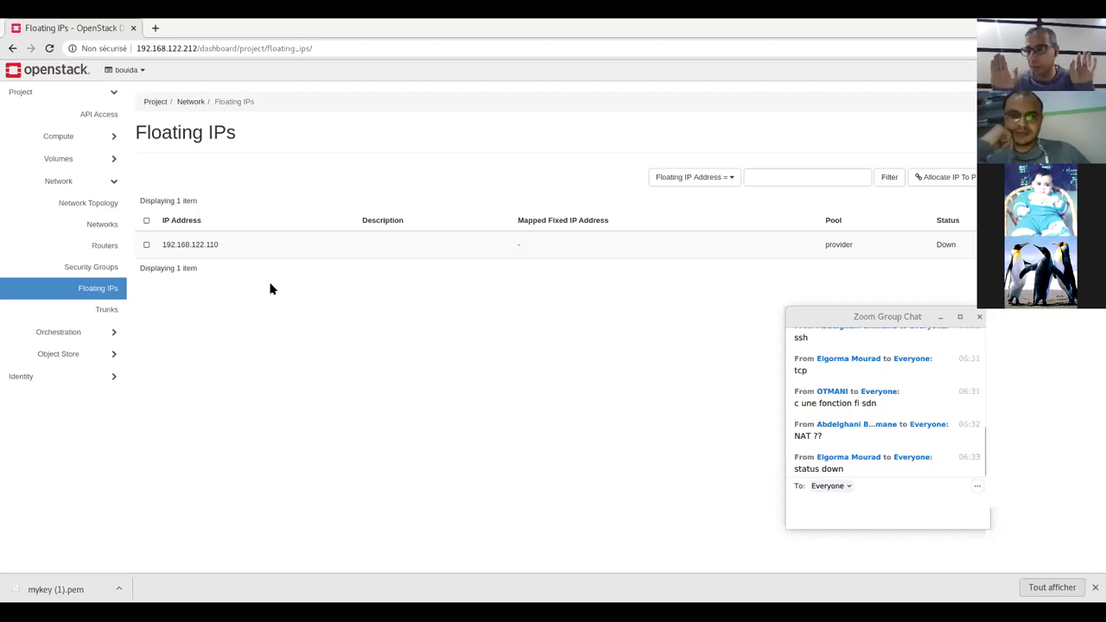
{"action": "left_click", "coordinate": [110, 182]}
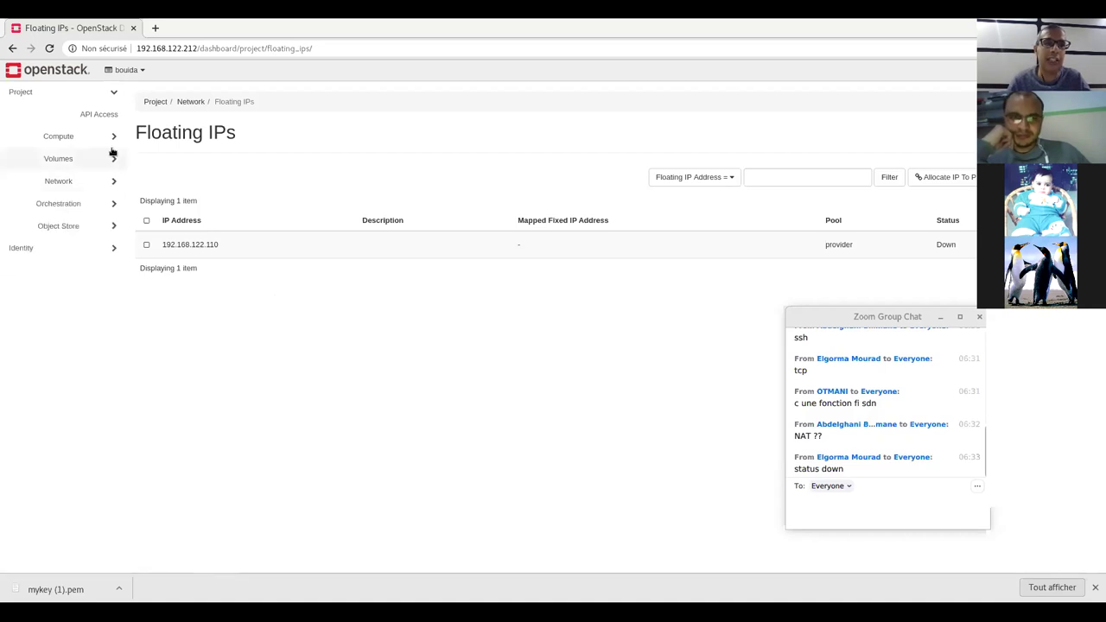
{"action": "left_click", "coordinate": [113, 137]}
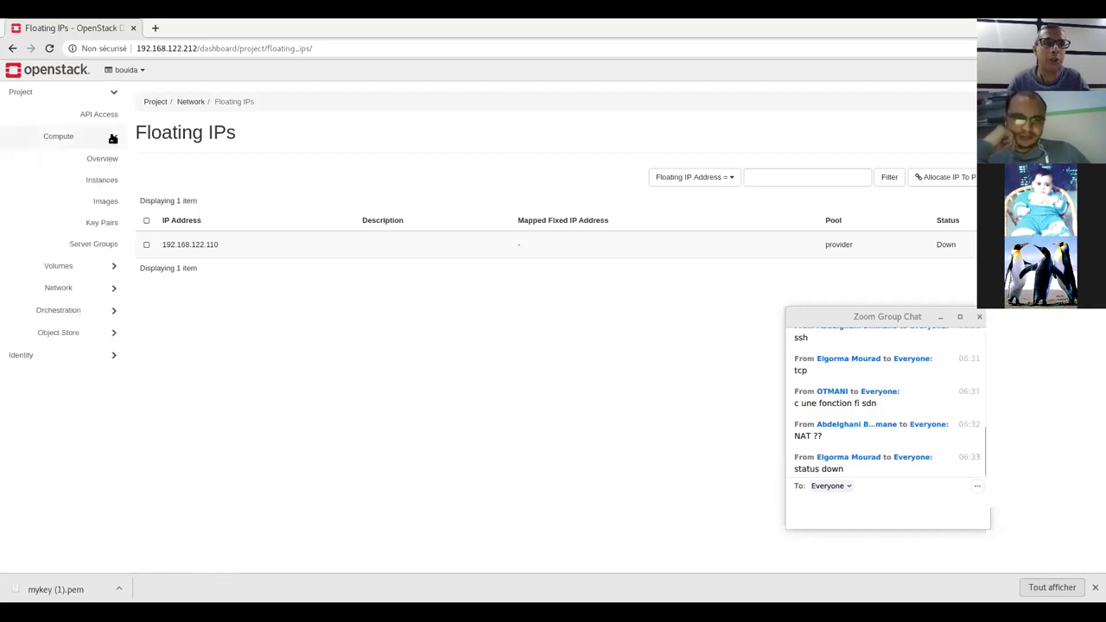
{"action": "left_click", "coordinate": [98, 229]}
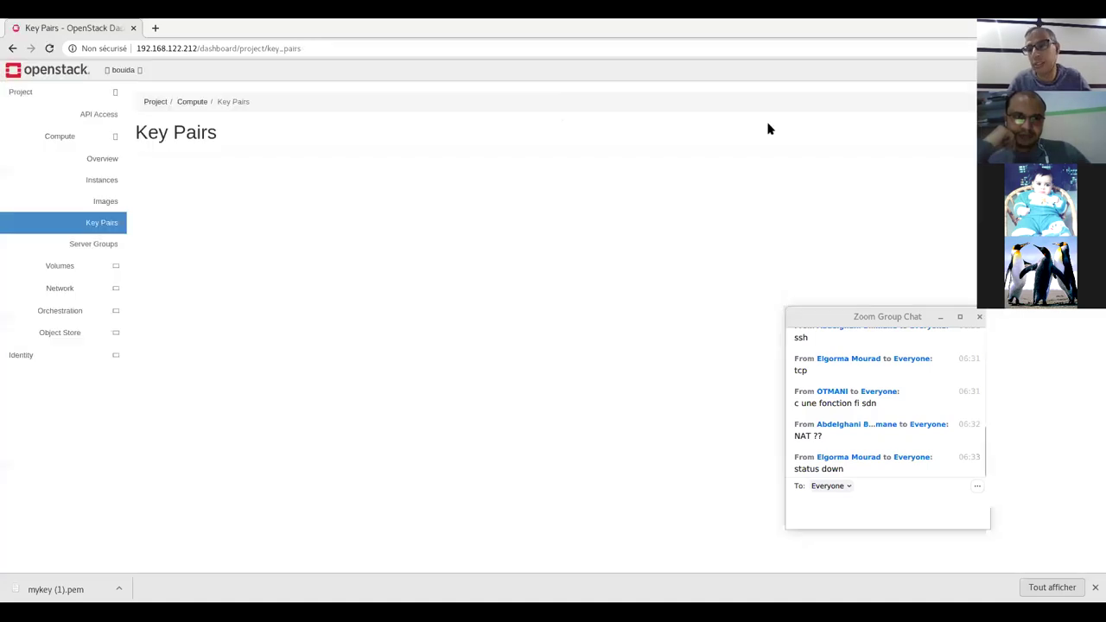
{"action": "left_click", "coordinate": [956, 172]}
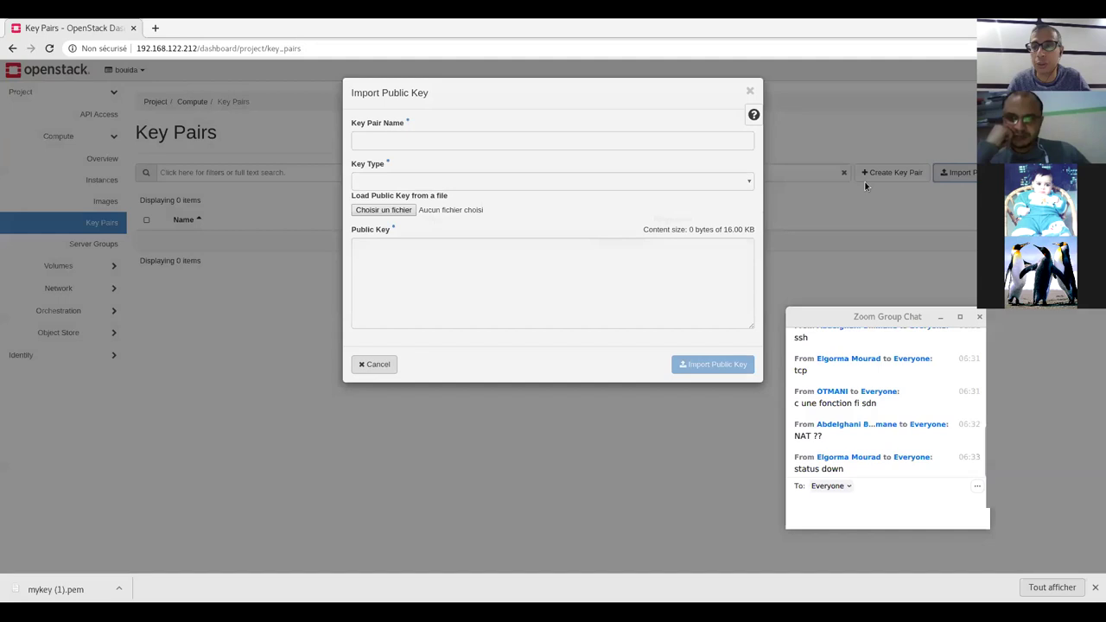
{"action": "left_click", "coordinate": [883, 175]}
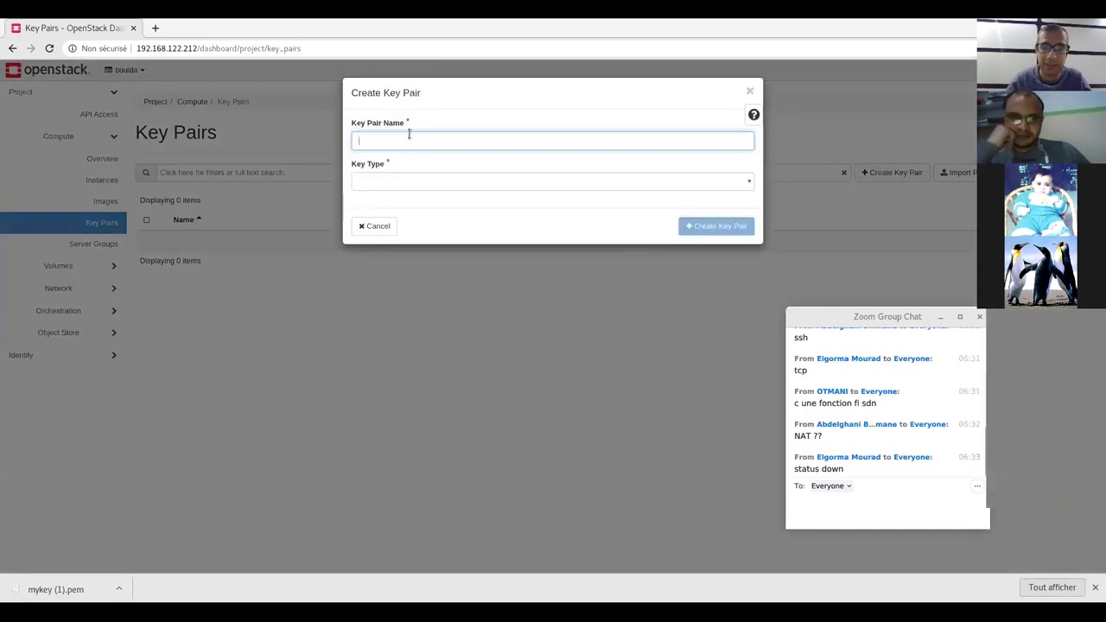
{"action": "type", "text": "mykey"}
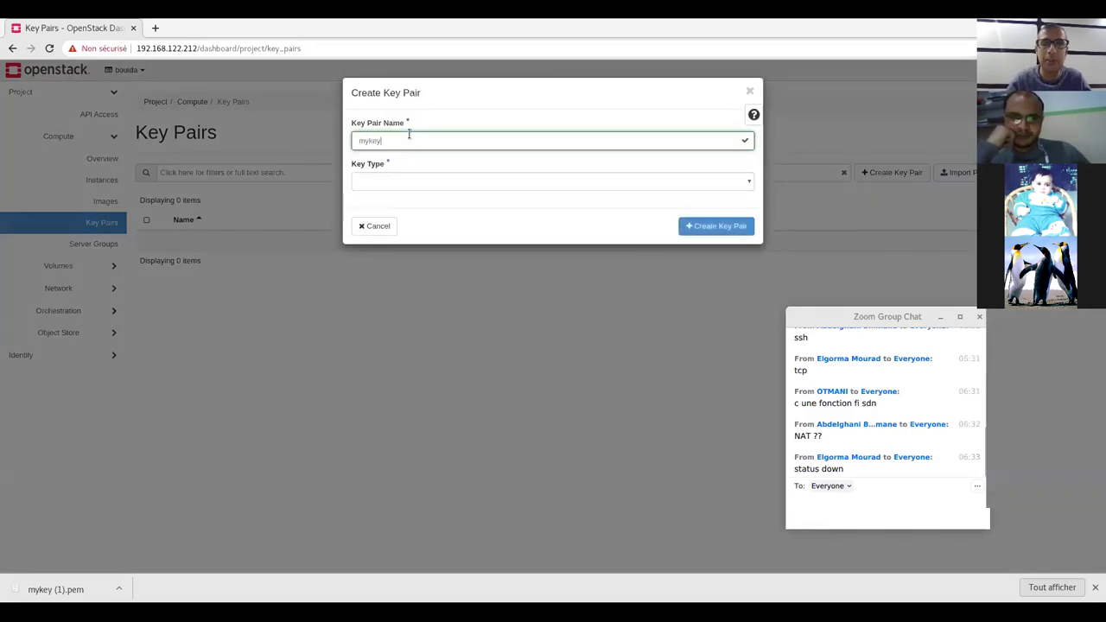
{"action": "left_click", "coordinate": [378, 179]}
{"action": "left_click", "coordinate": [376, 206]}
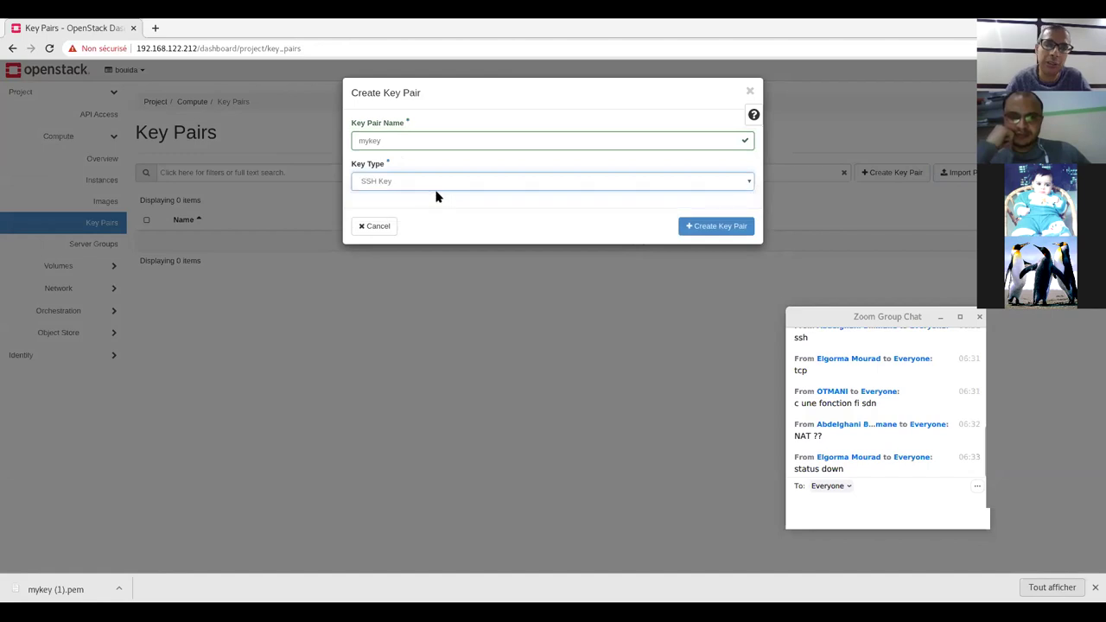
{"action": "left_click", "coordinate": [717, 226]}
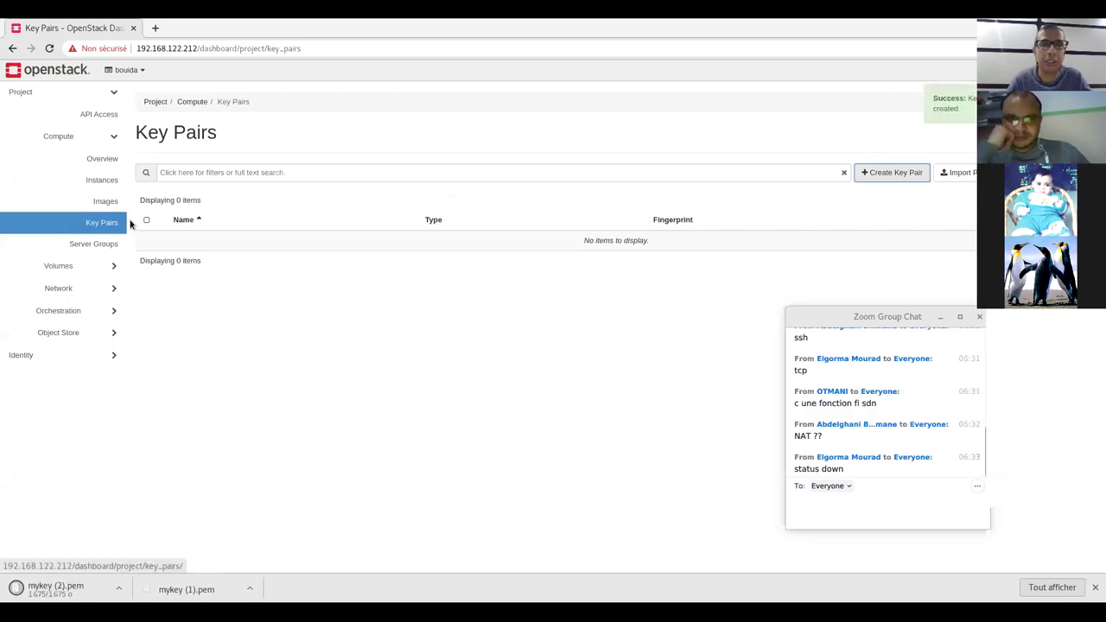
Create an image named cirros from the file cirros-disk.img in QCOW2 - QEMU Emulator format, keeping the Shared visibility.
{"action": "left_click", "coordinate": [100, 201]}
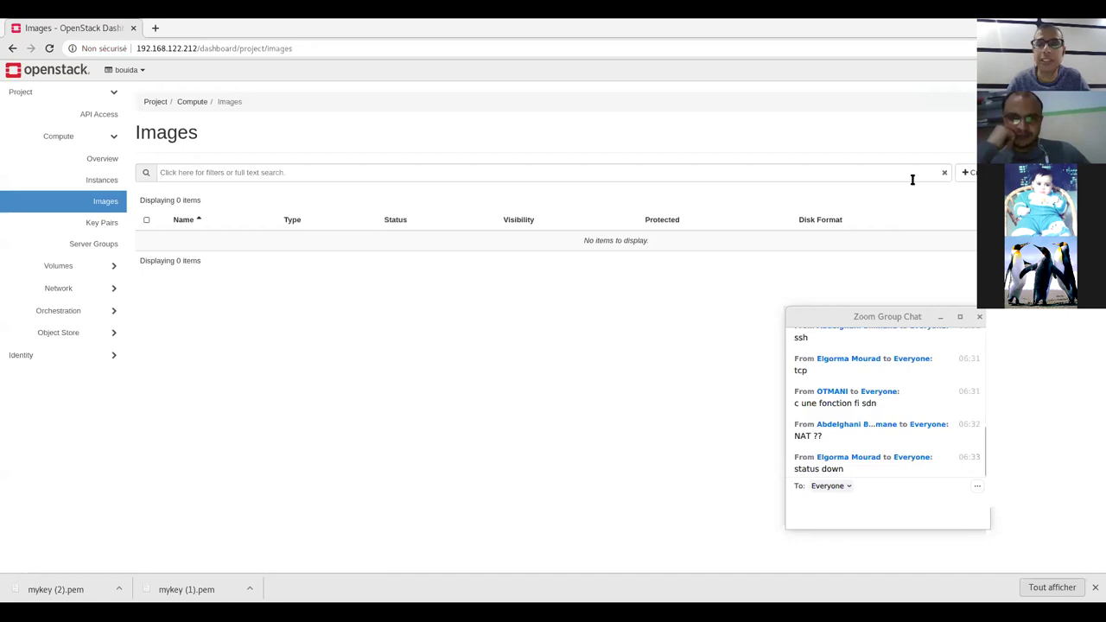
{"action": "left_click", "coordinate": [968, 172]}
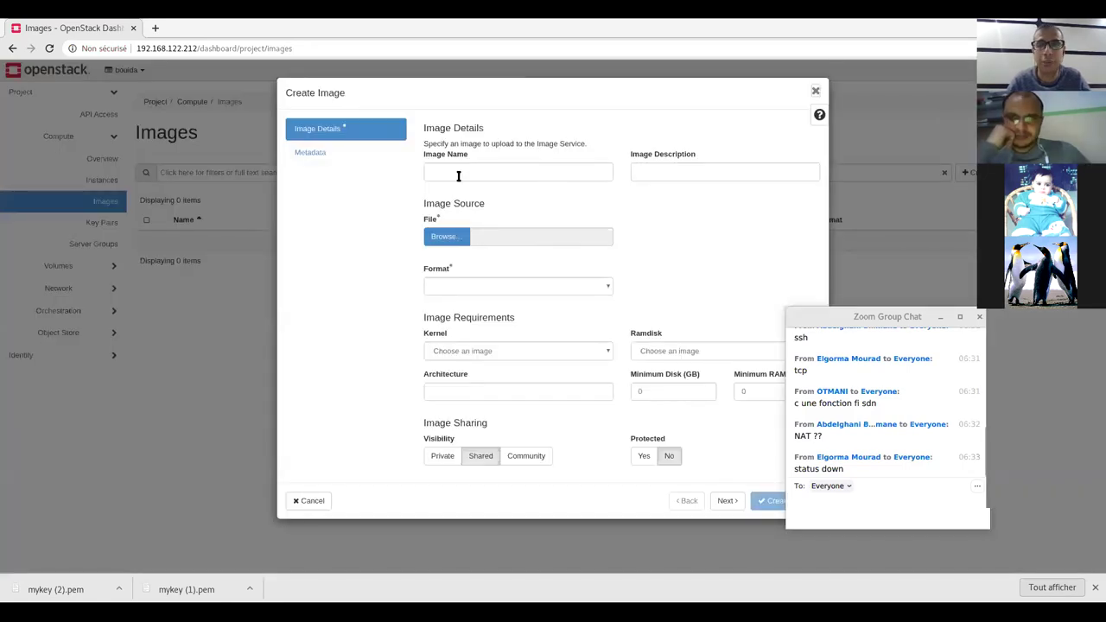
{"action": "left_click", "coordinate": [458, 175]}
{"action": "type", "text": "cirros"}
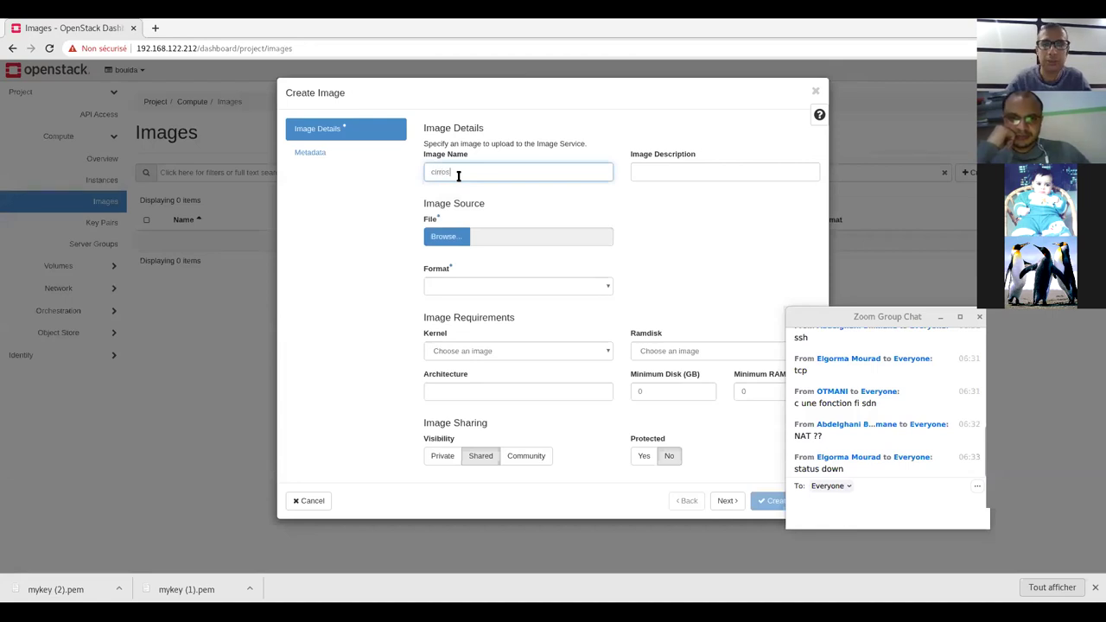
{"action": "left_click", "coordinate": [451, 240]}
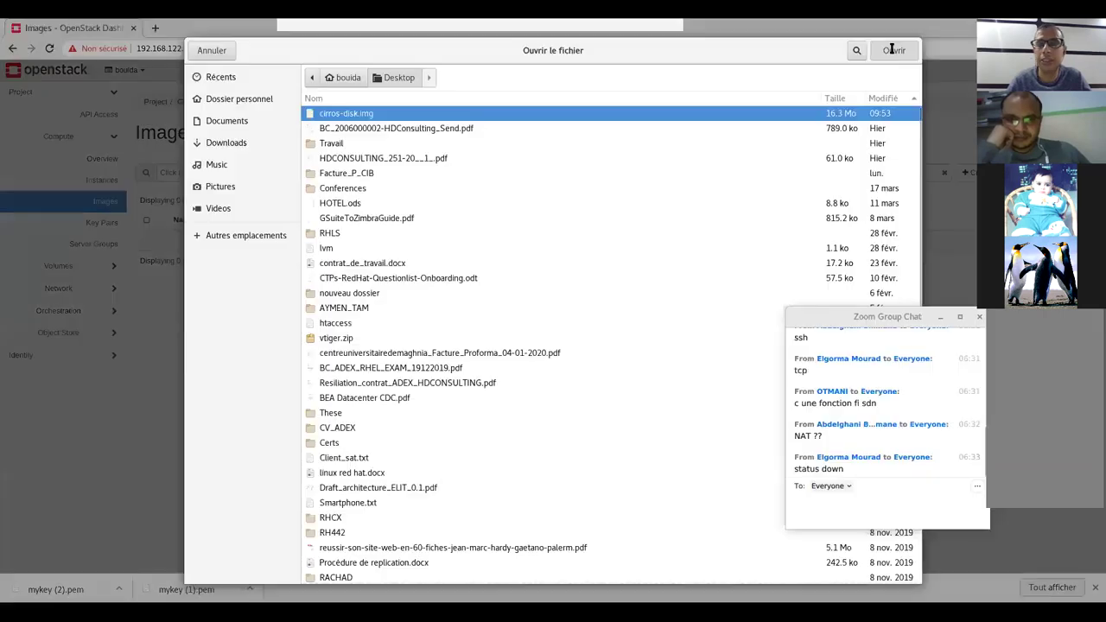
{"action": "left_click", "coordinate": [893, 50]}
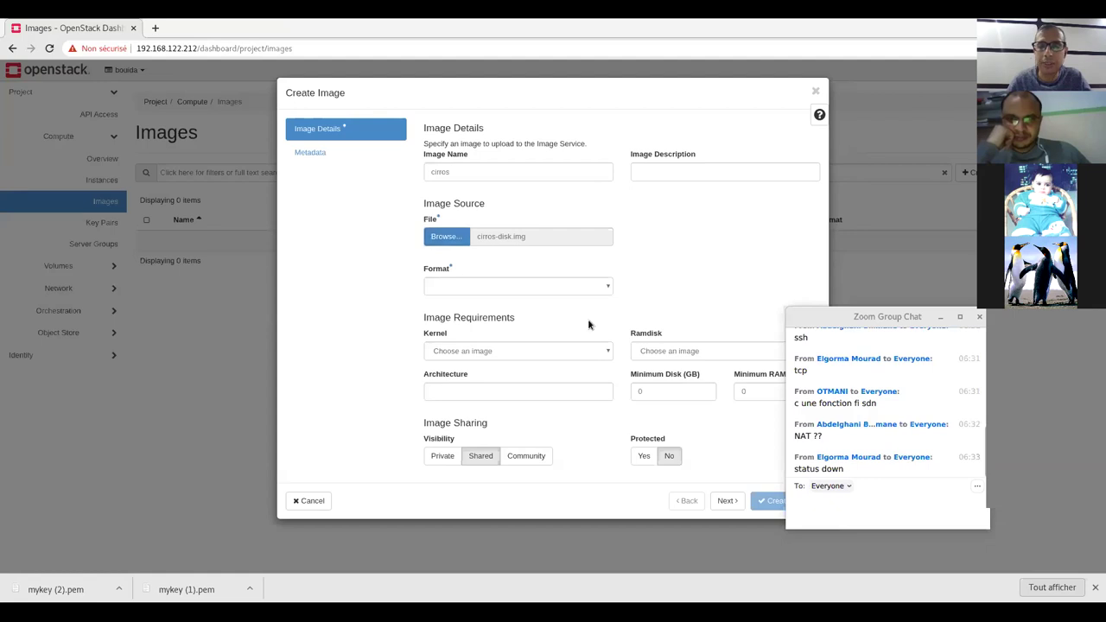
{"action": "left_click", "coordinate": [596, 288]}
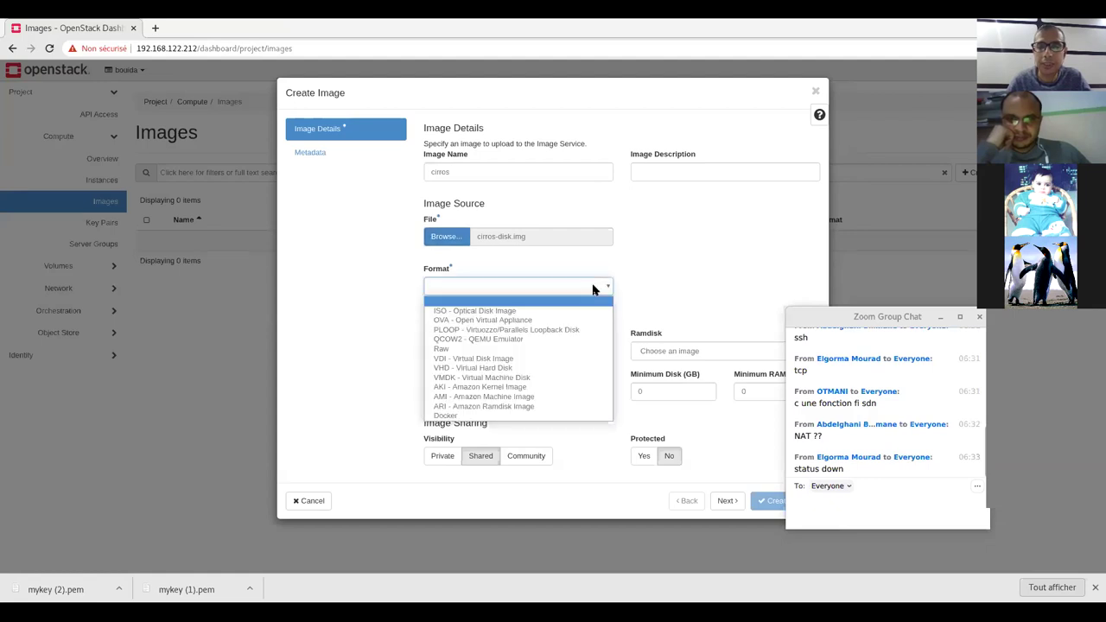
{"action": "left_click", "coordinate": [547, 340]}
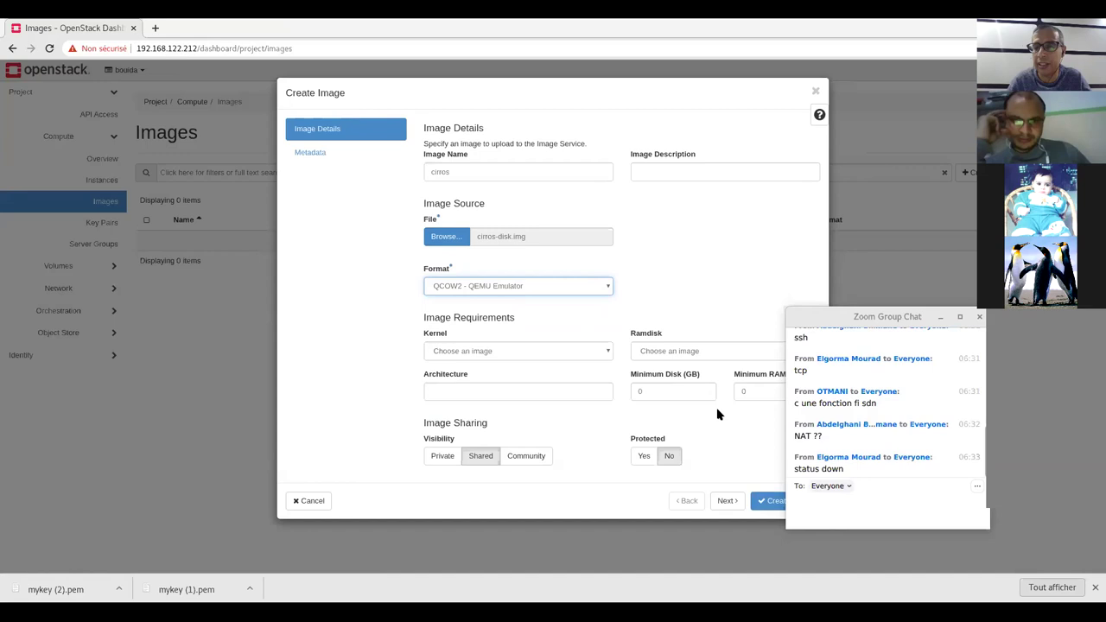
{"action": "left_click", "coordinate": [771, 503]}
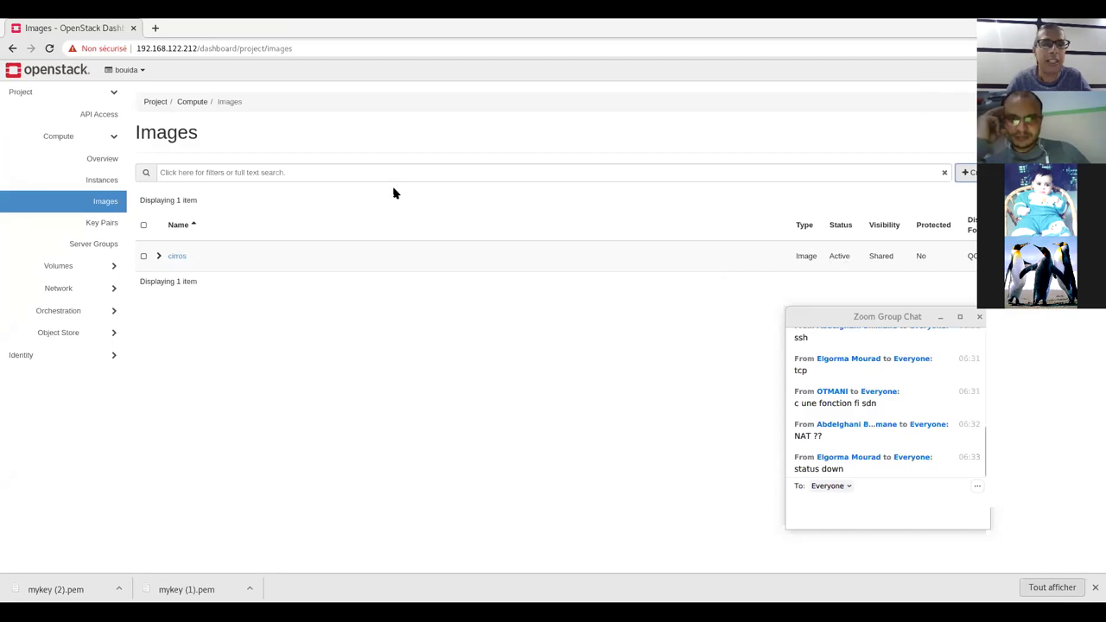
Start launching a new compute instance and name it cirros-demo, keeping the nova availability zone and a count of 1.
{"action": "left_click", "coordinate": [93, 180]}
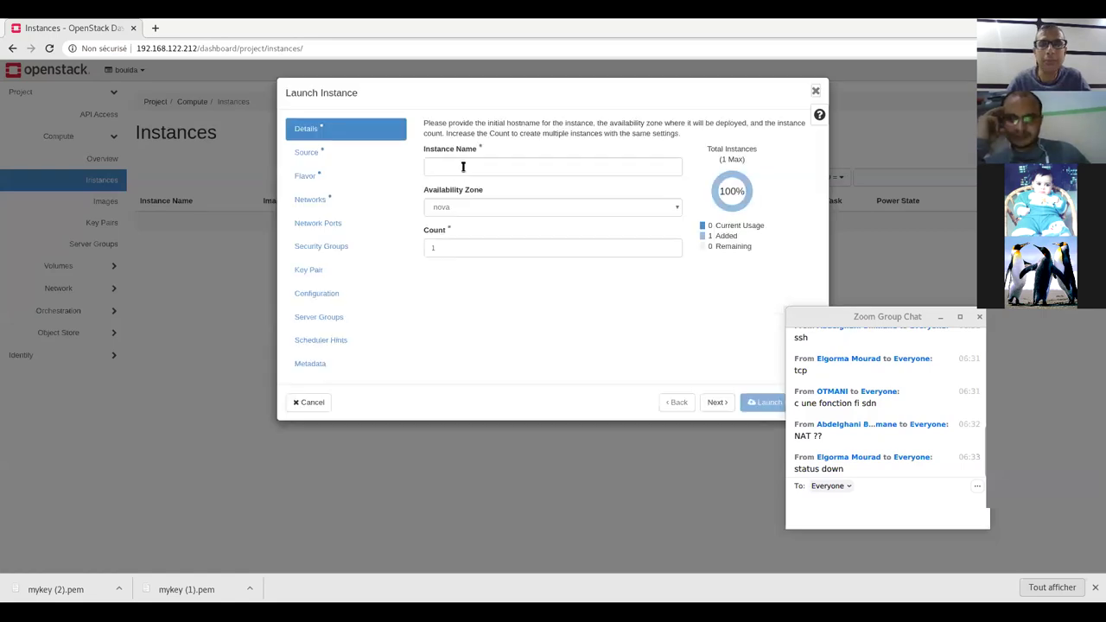
{"action": "left_click", "coordinate": [461, 166]}
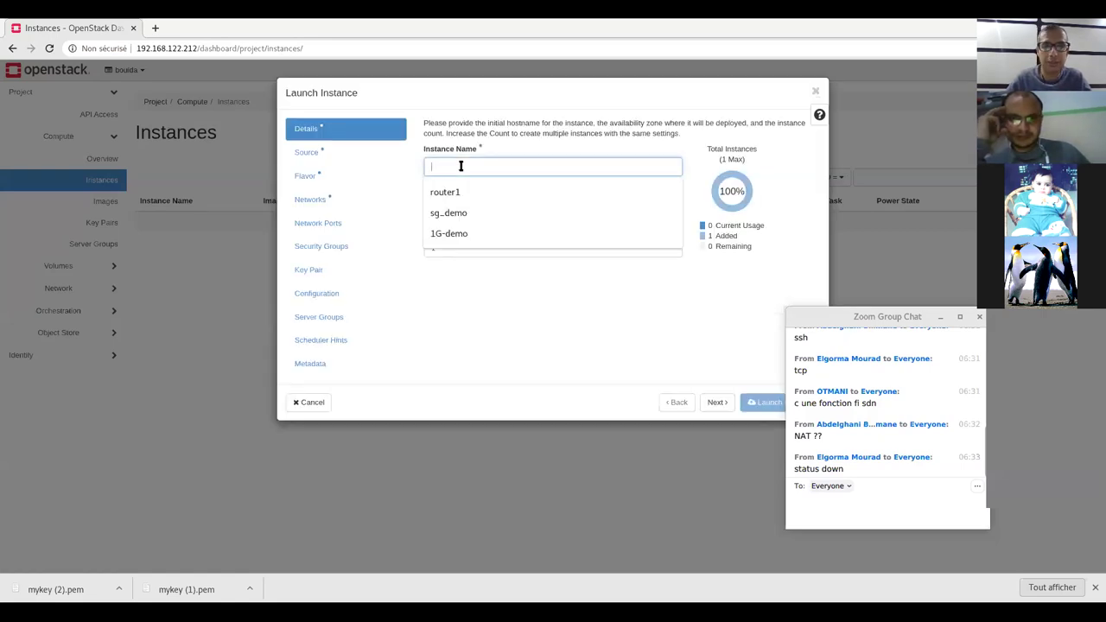
{"action": "type", "text": "cirr"}
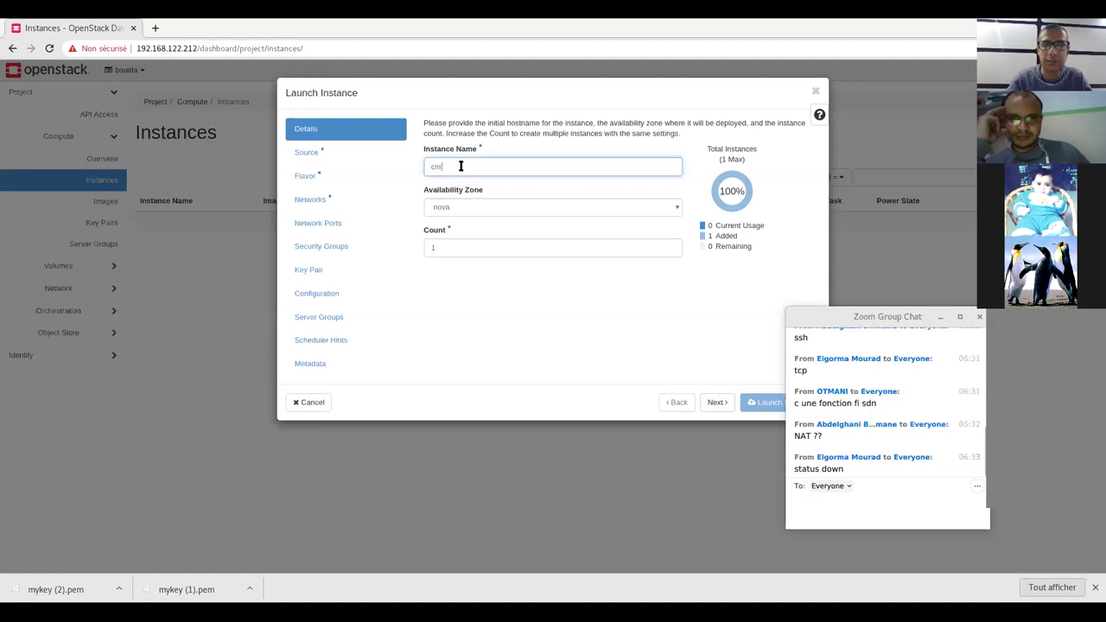
{"action": "type", "text": "os-demo"}
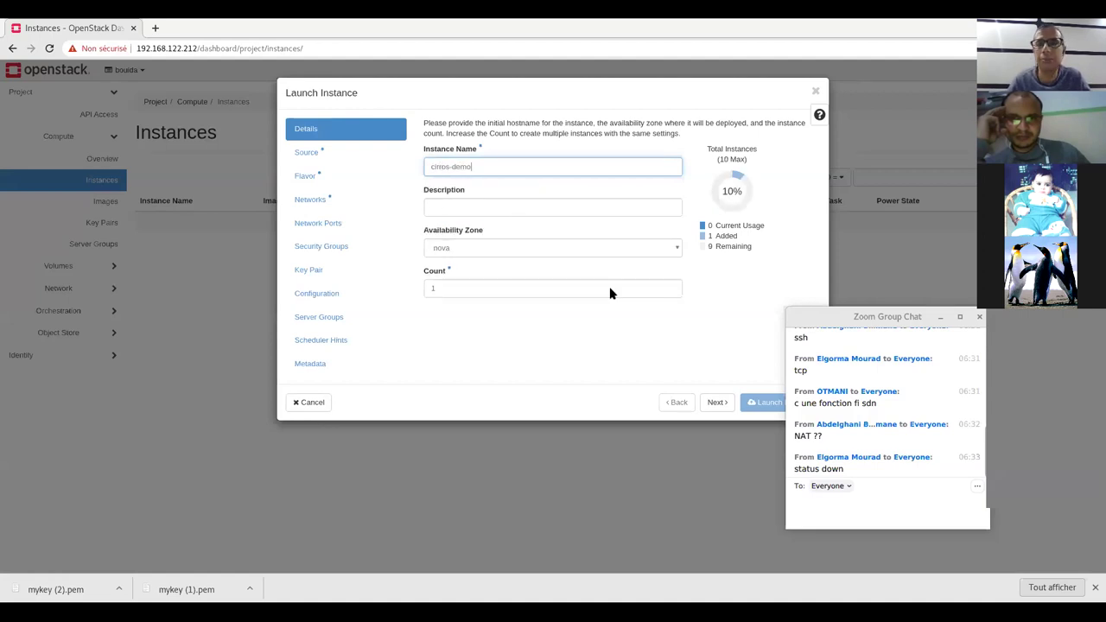
Allocate the cirros image as the instance's boot source, keeping the new volume at 1 GB.
{"action": "left_click", "coordinate": [719, 402]}
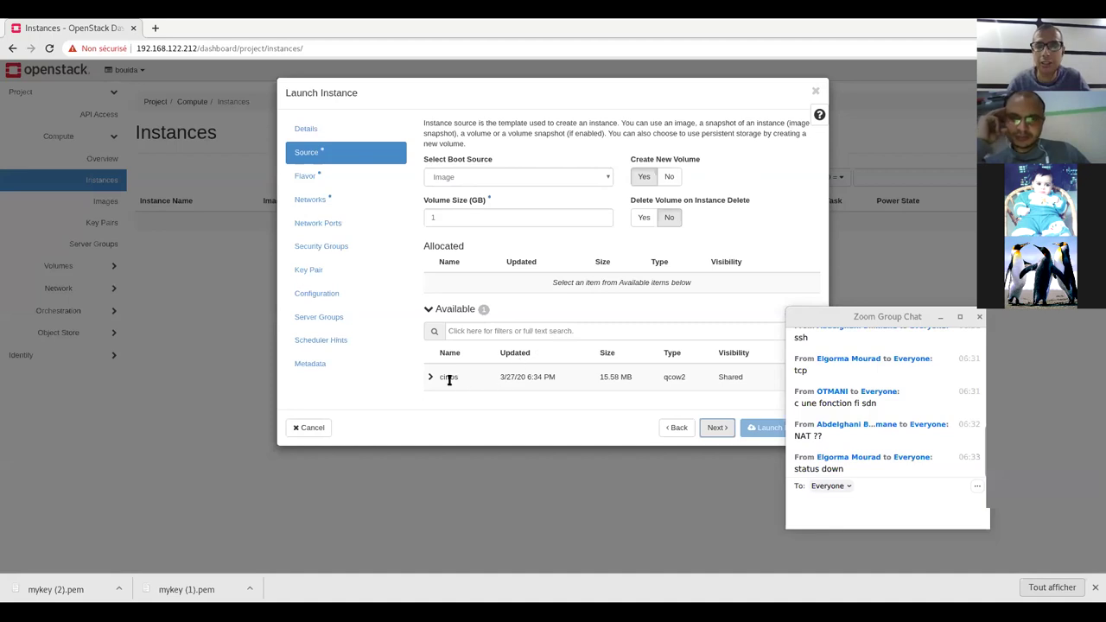
{"action": "left_click", "coordinate": [834, 310]}
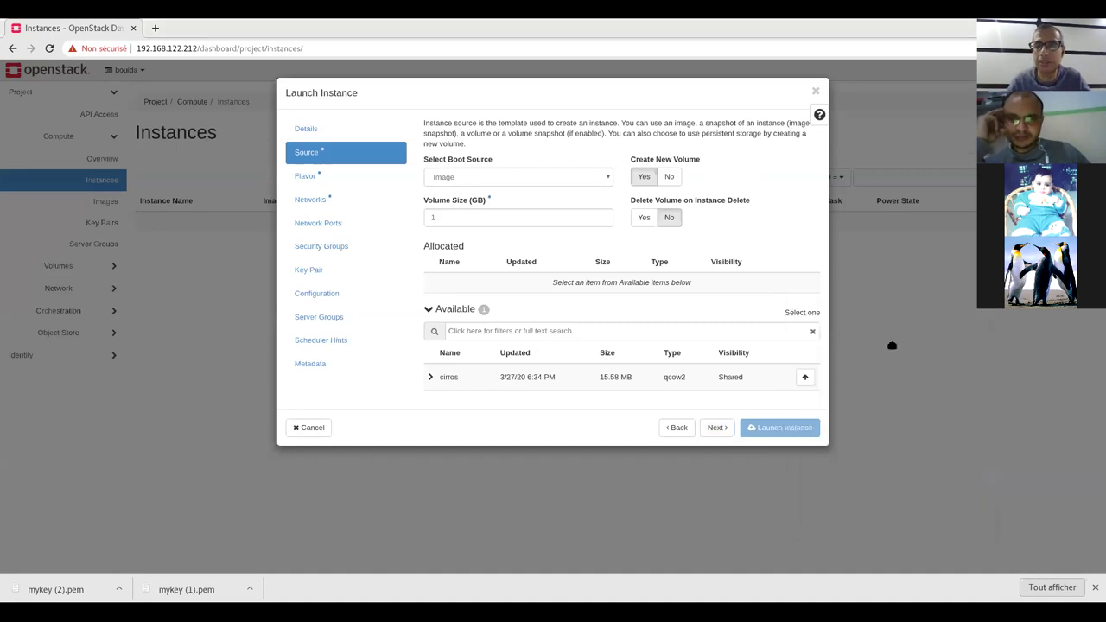
{"action": "left_click", "coordinate": [807, 377]}
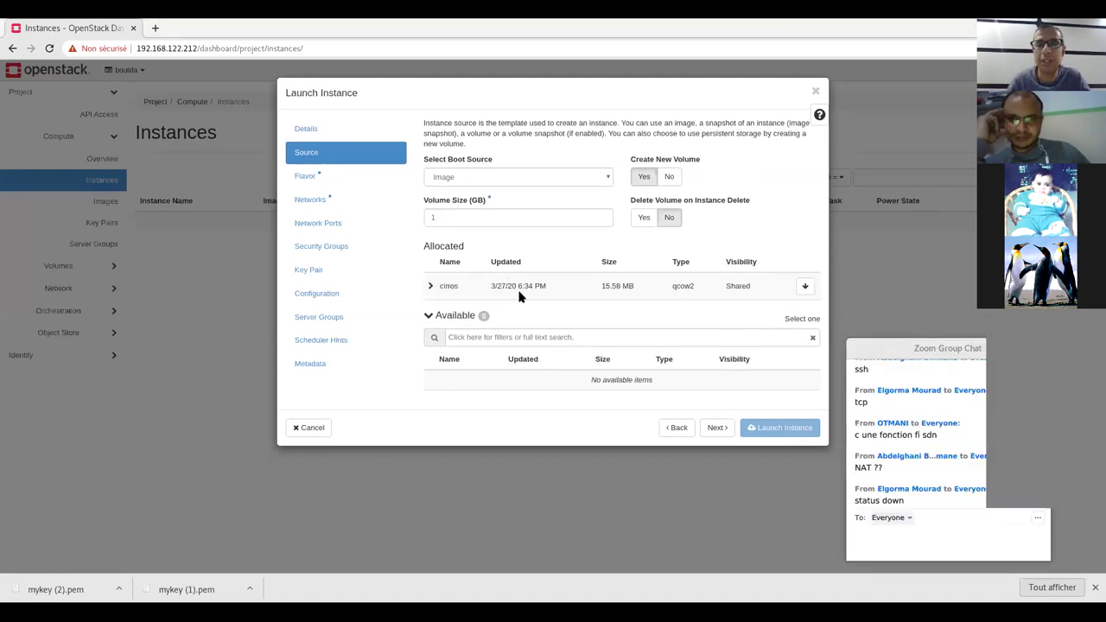
{"action": "left_click", "coordinate": [438, 219]}
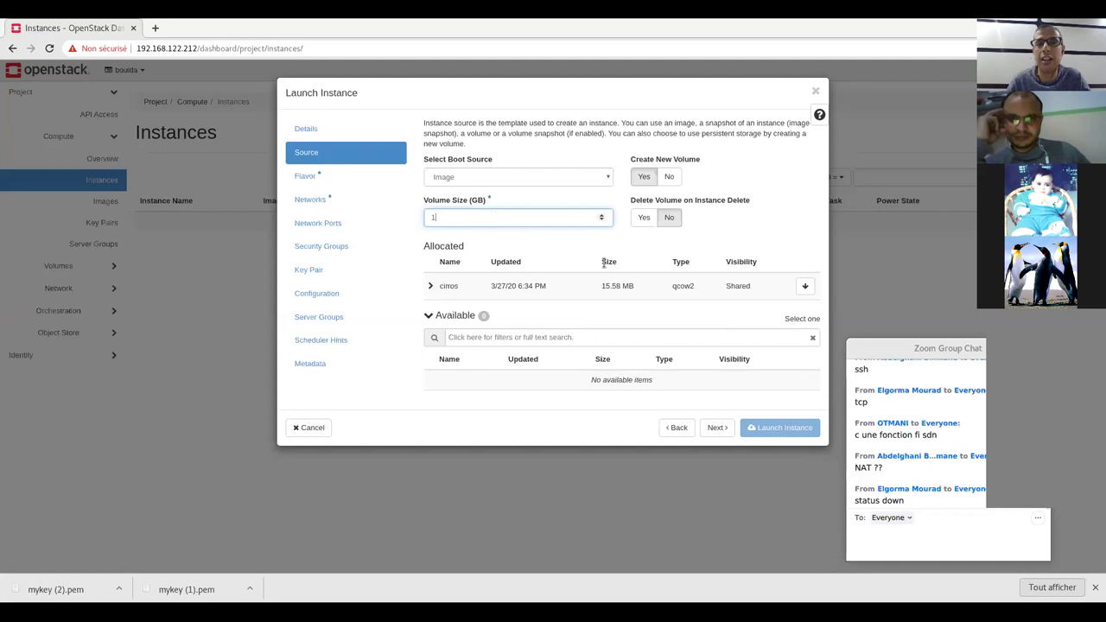
Allocate the m1.tiny flavor and the private network to the instance.
{"action": "left_click", "coordinate": [716, 427]}
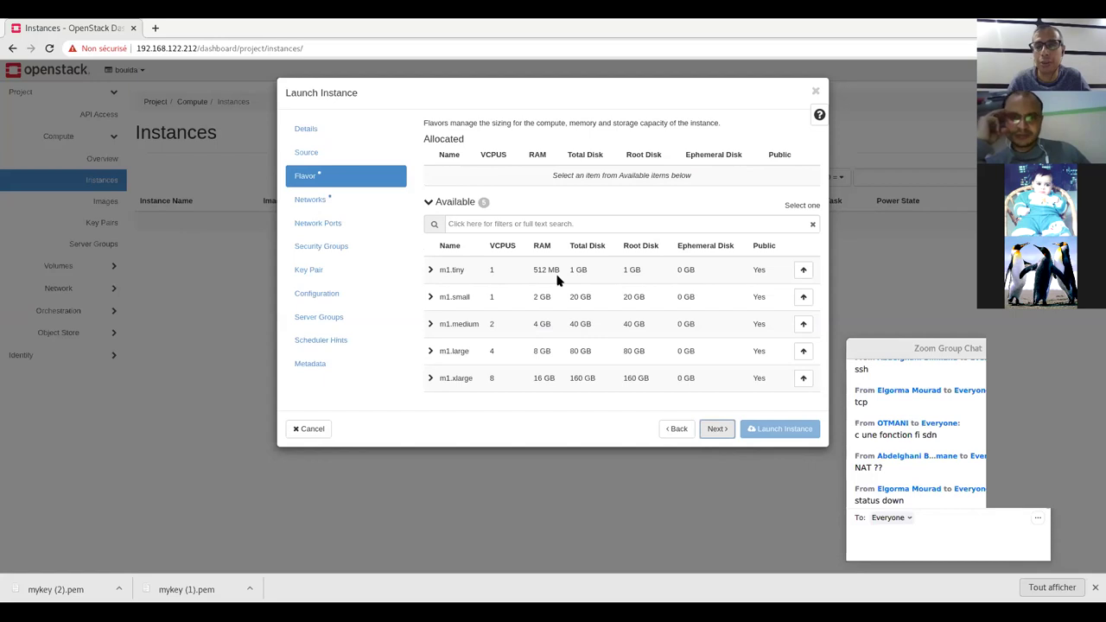
{"action": "left_click", "coordinate": [802, 273]}
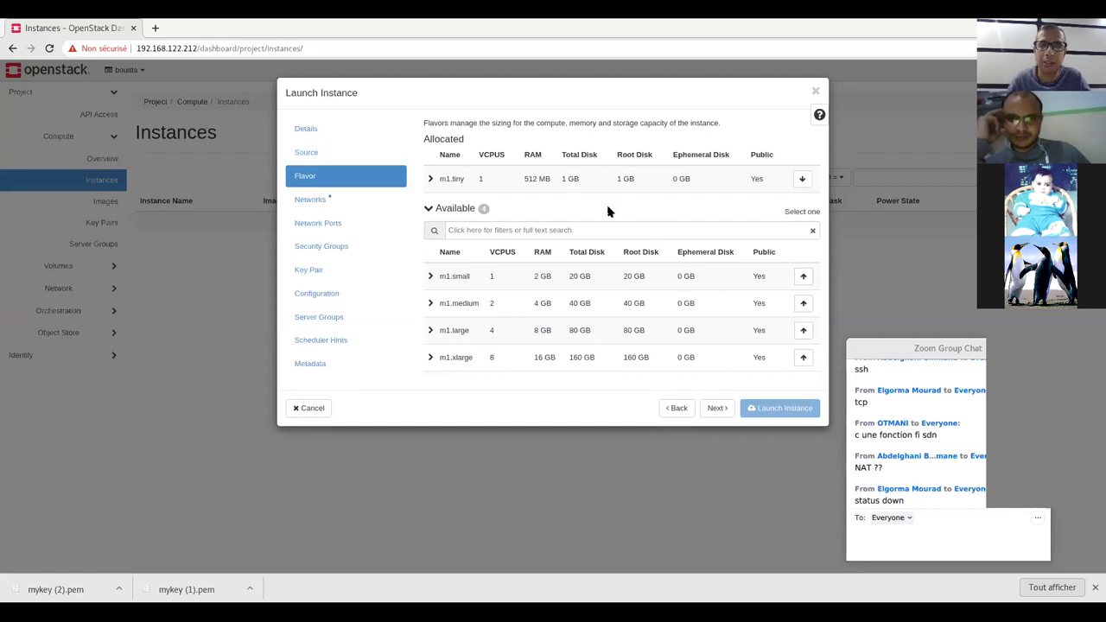
{"action": "left_click", "coordinate": [716, 408]}
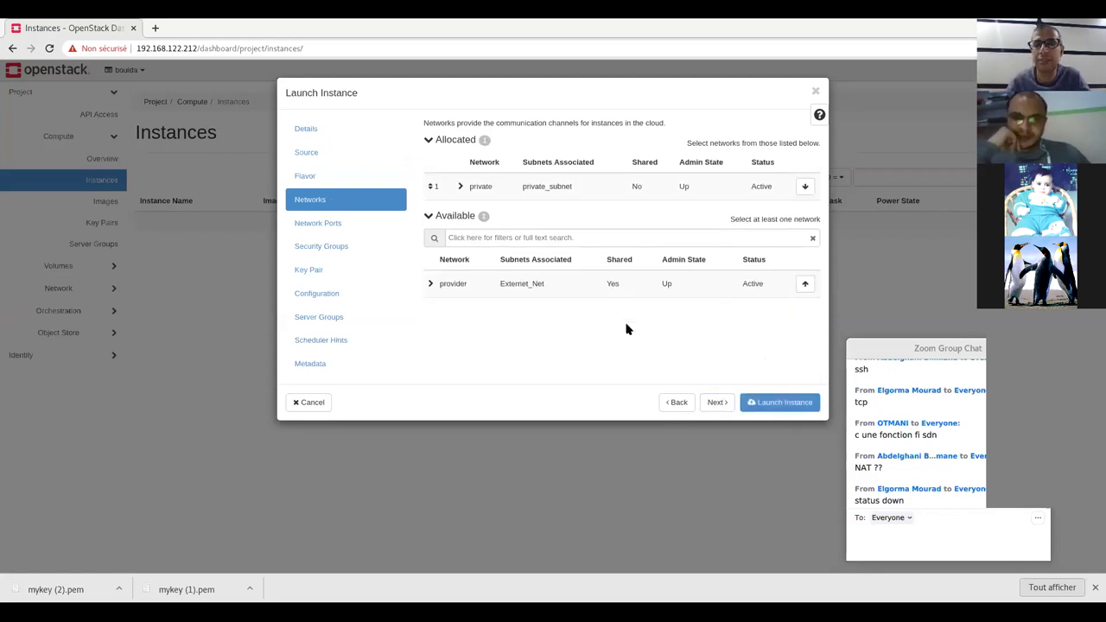
{"action": "left_click", "coordinate": [430, 284]}
{"action": "left_click", "coordinate": [430, 286]}
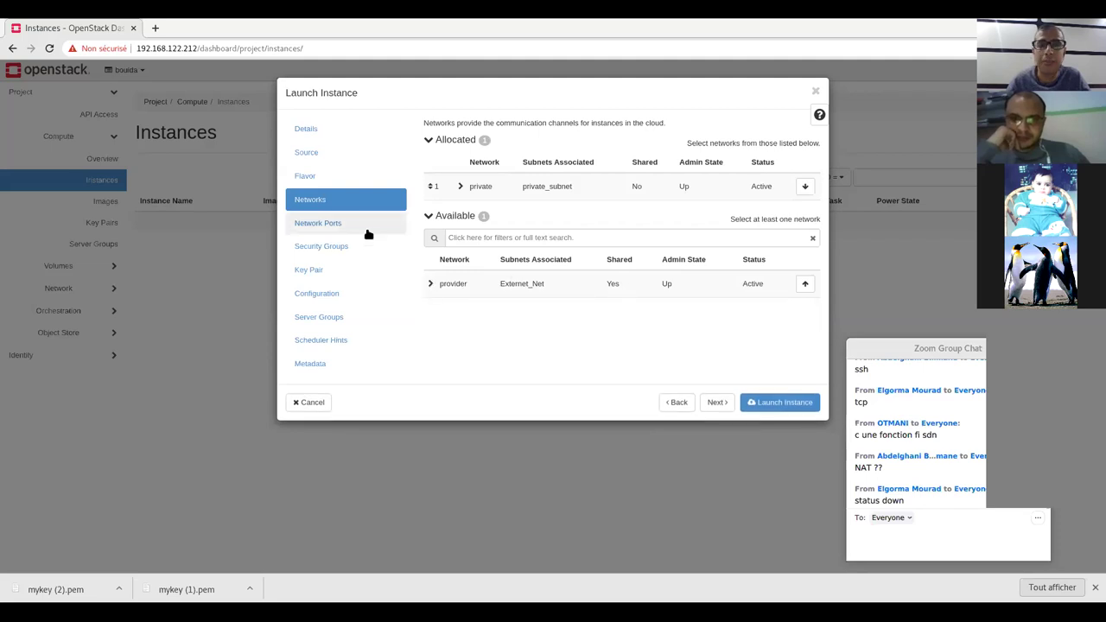
Skip the network ports and replace the instance's default security group with sg_demo.
{"action": "left_click", "coordinate": [716, 402]}
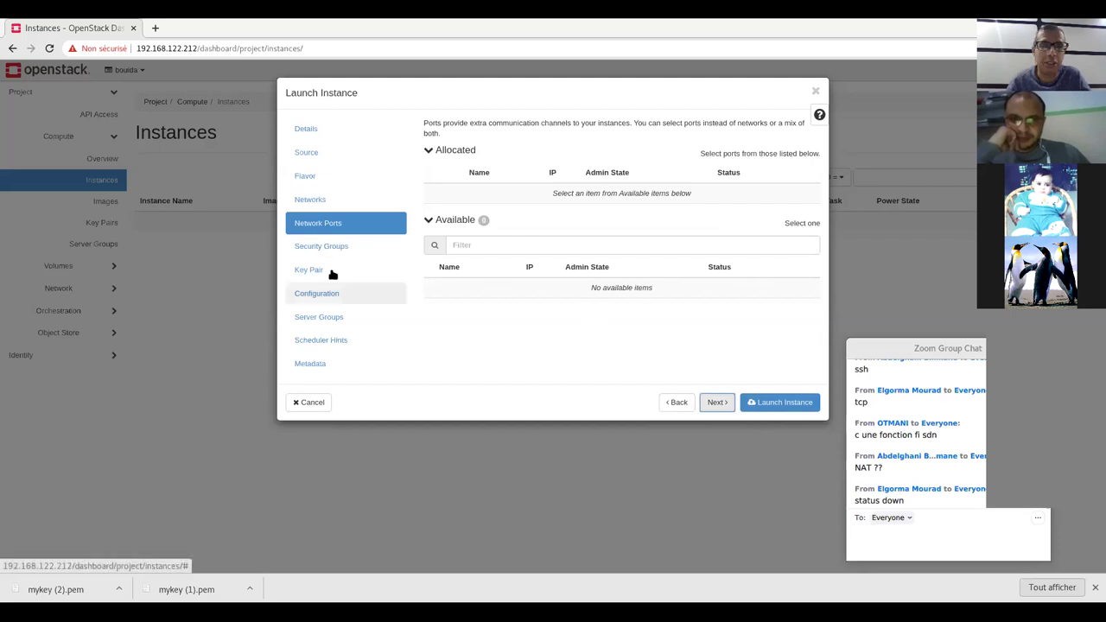
{"action": "left_click", "coordinate": [715, 403]}
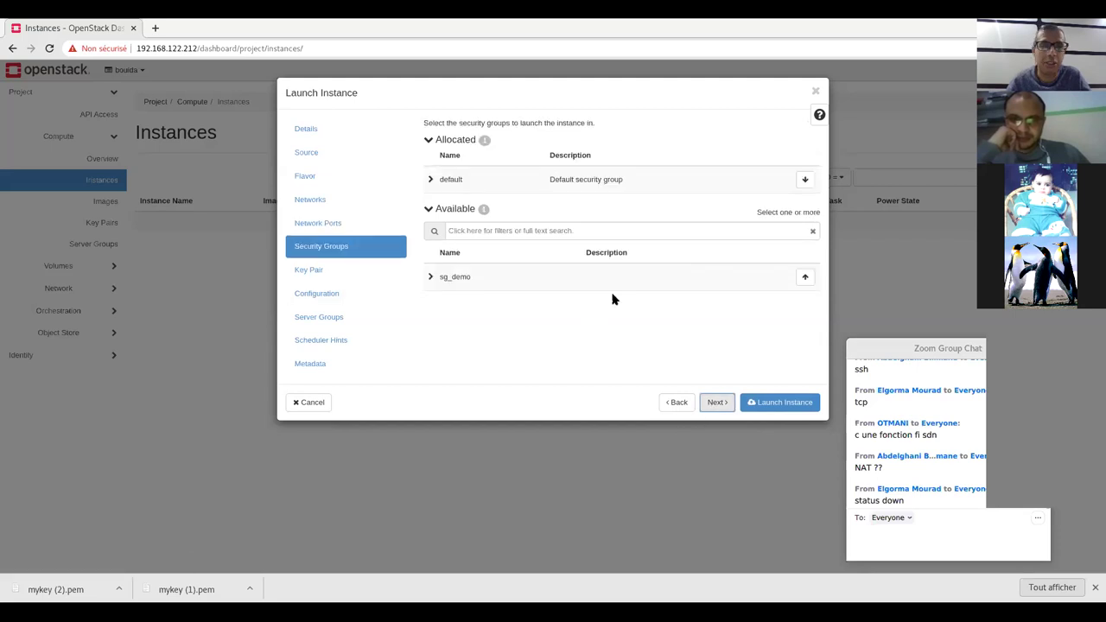
{"action": "left_click", "coordinate": [804, 180]}
{"action": "left_click", "coordinate": [804, 271]}
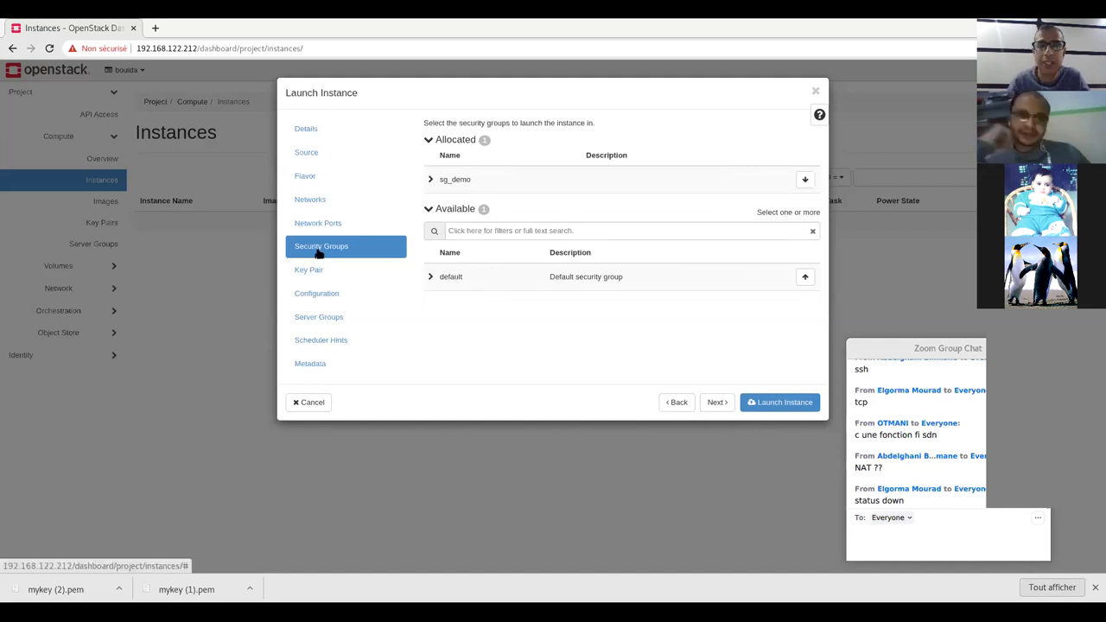
Keep the mykey key pair and the remaining default options, and launch the instance.
{"action": "left_click", "coordinate": [724, 404]}
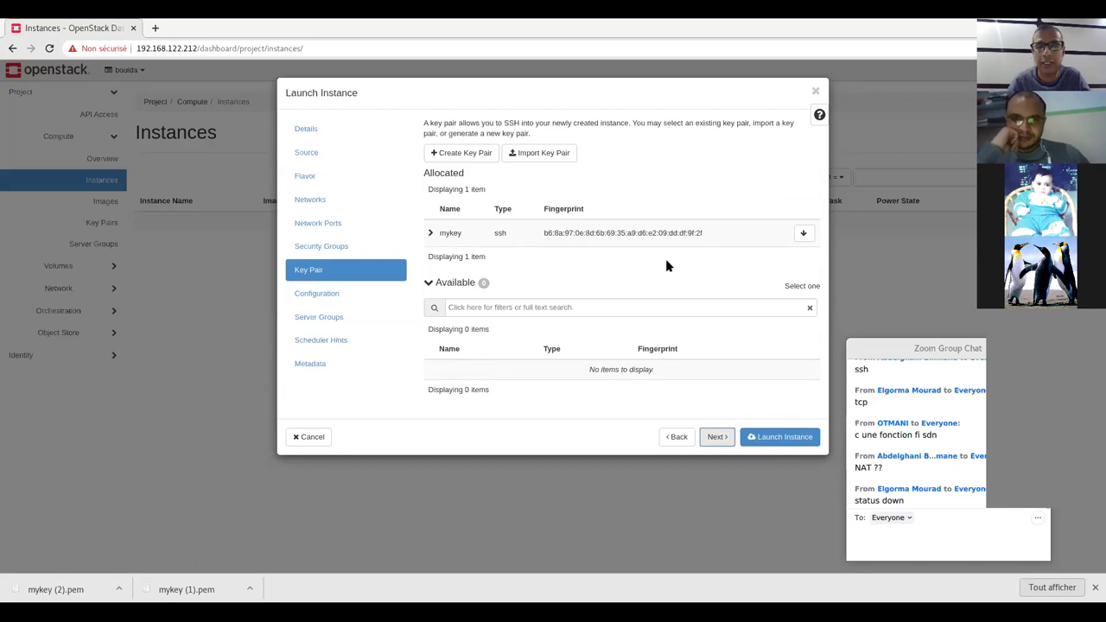
{"action": "left_click", "coordinate": [712, 438]}
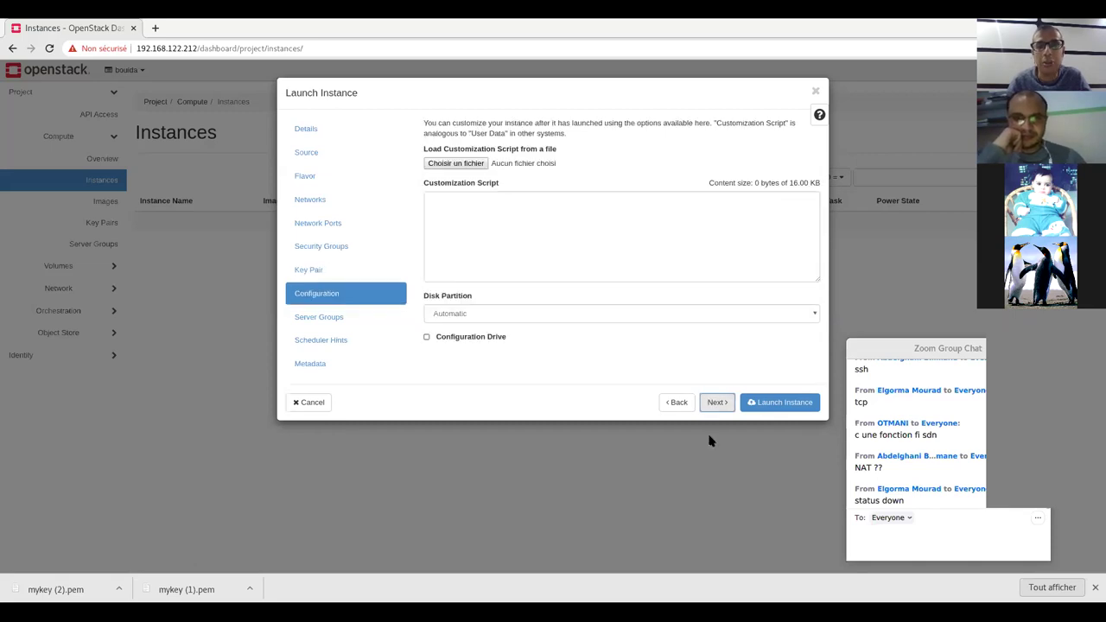
{"action": "left_click", "coordinate": [714, 405]}
{"action": "left_click", "coordinate": [714, 406]}
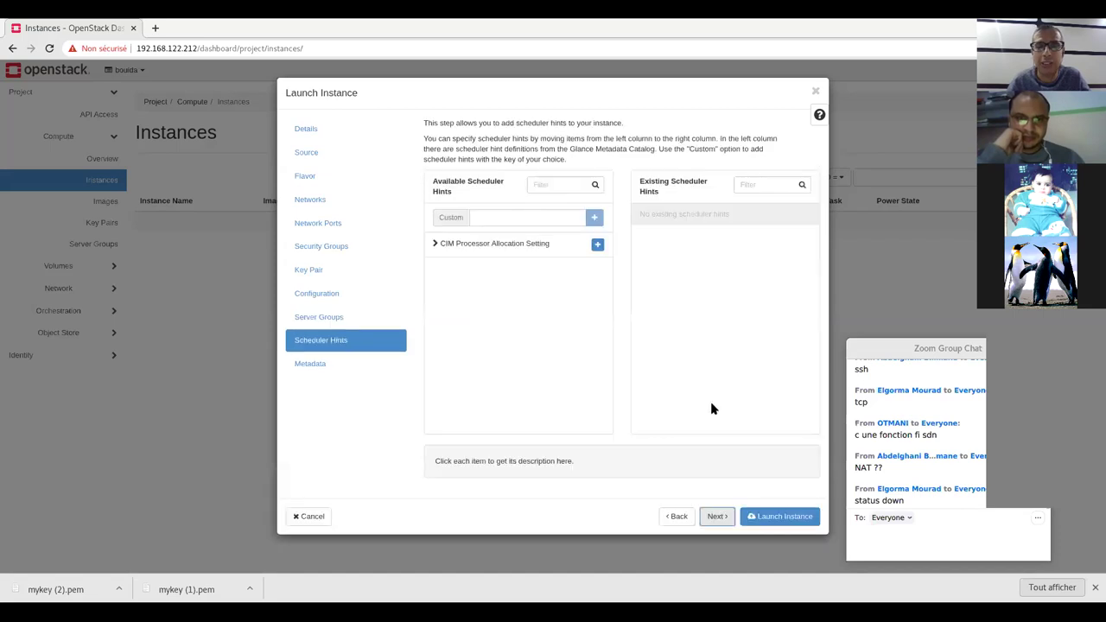
{"action": "left_click", "coordinate": [716, 516]}
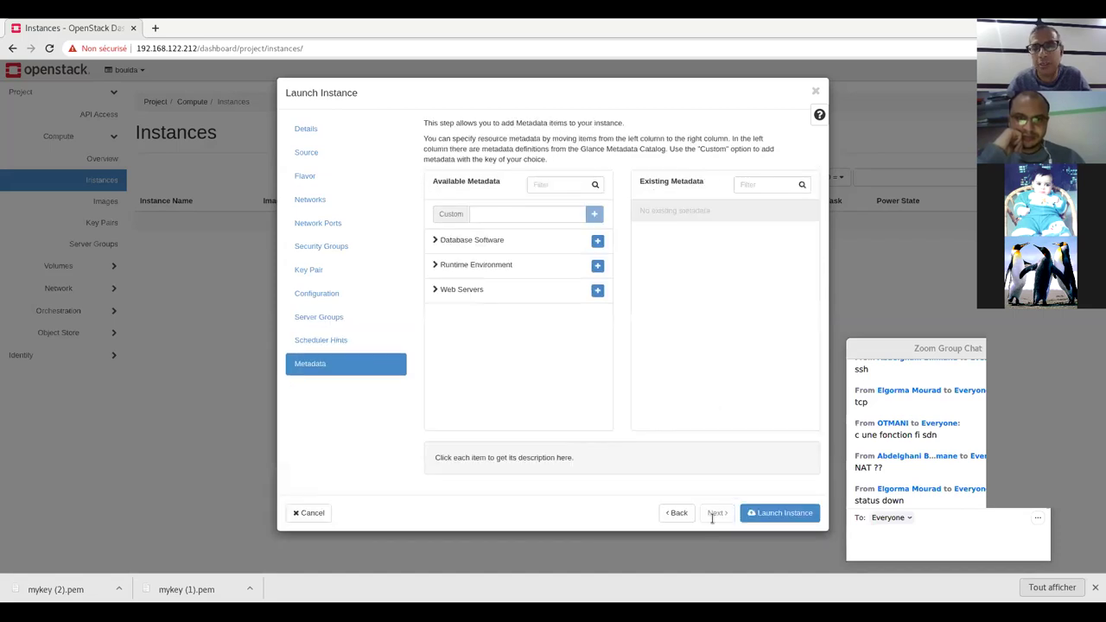
{"action": "left_click", "coordinate": [769, 517]}
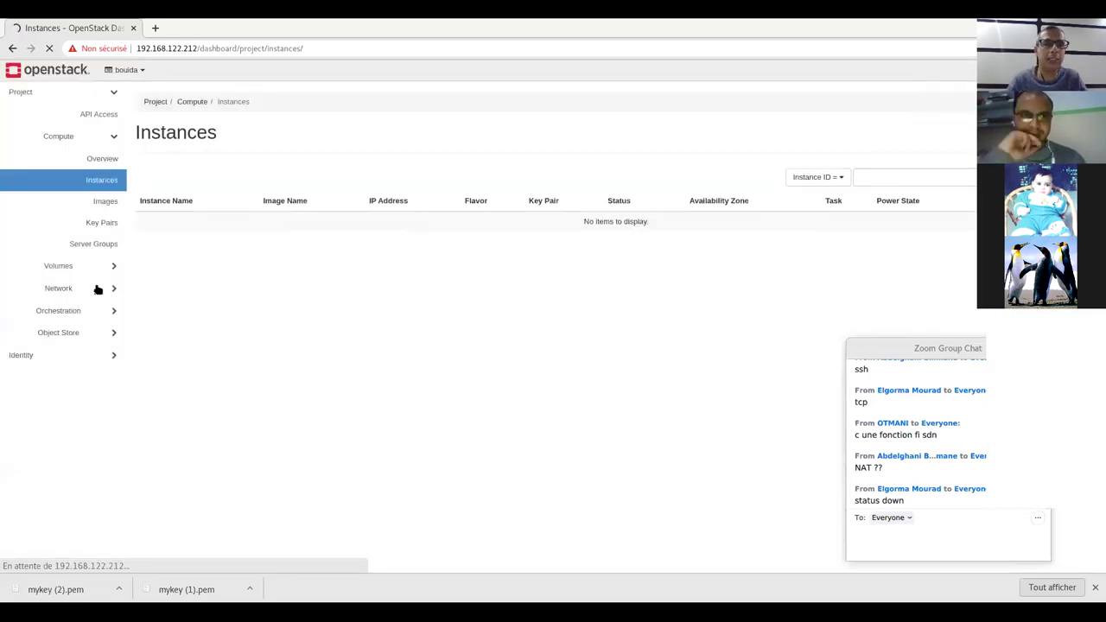
Examine the network topology at normal size, including the details of the cirros-demo instance and router1.
{"action": "left_click", "coordinate": [96, 289]}
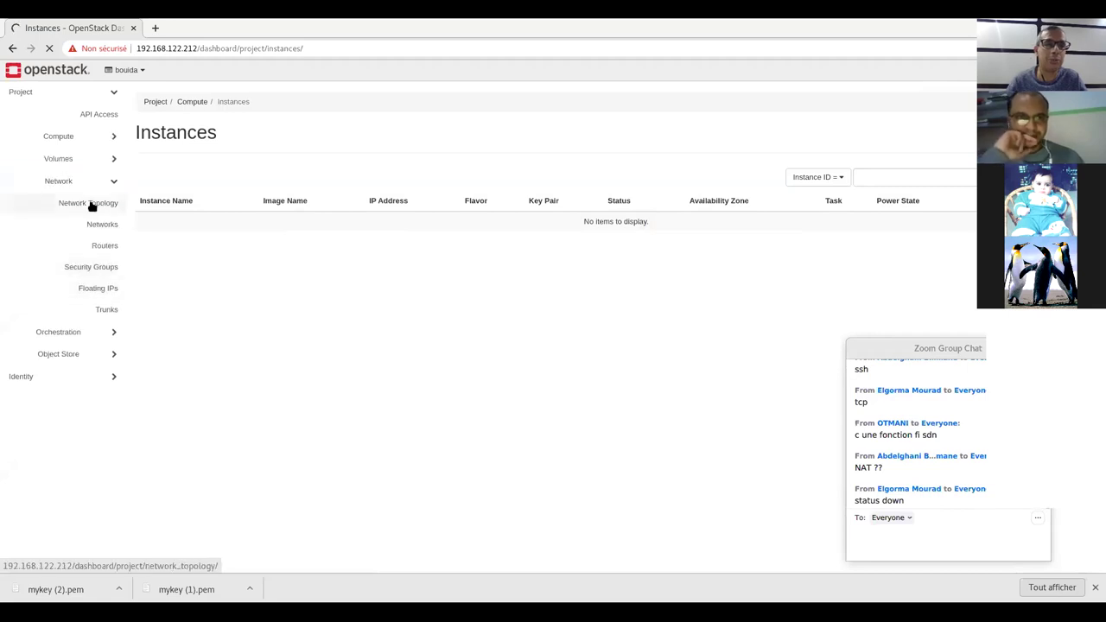
{"action": "left_click", "coordinate": [92, 206]}
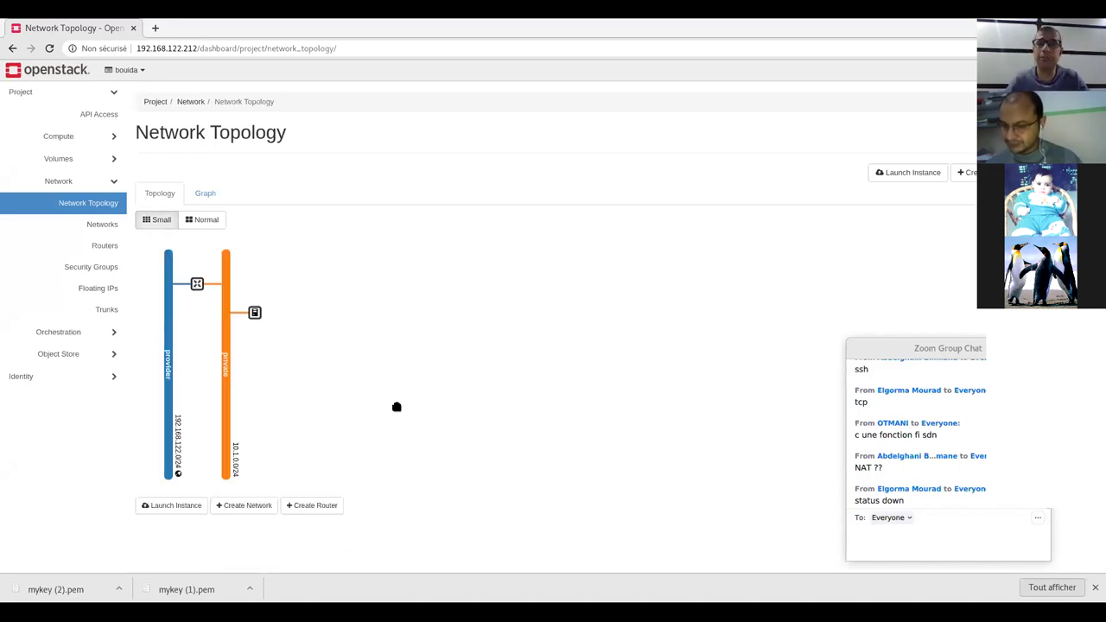
{"action": "left_click", "coordinate": [246, 310]}
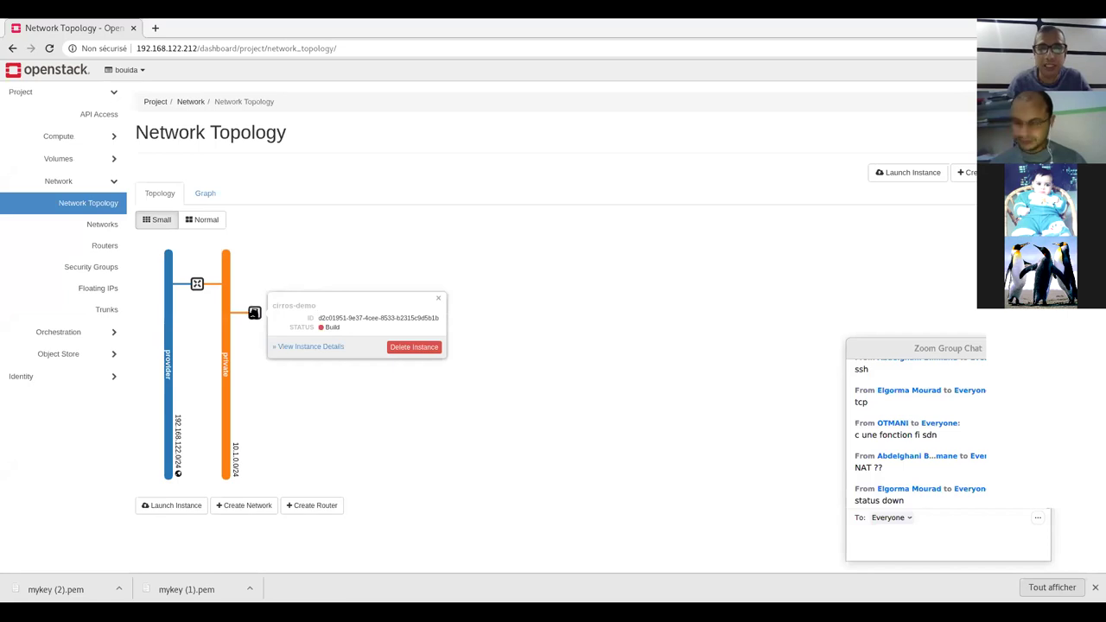
{"action": "left_click", "coordinate": [190, 223]}
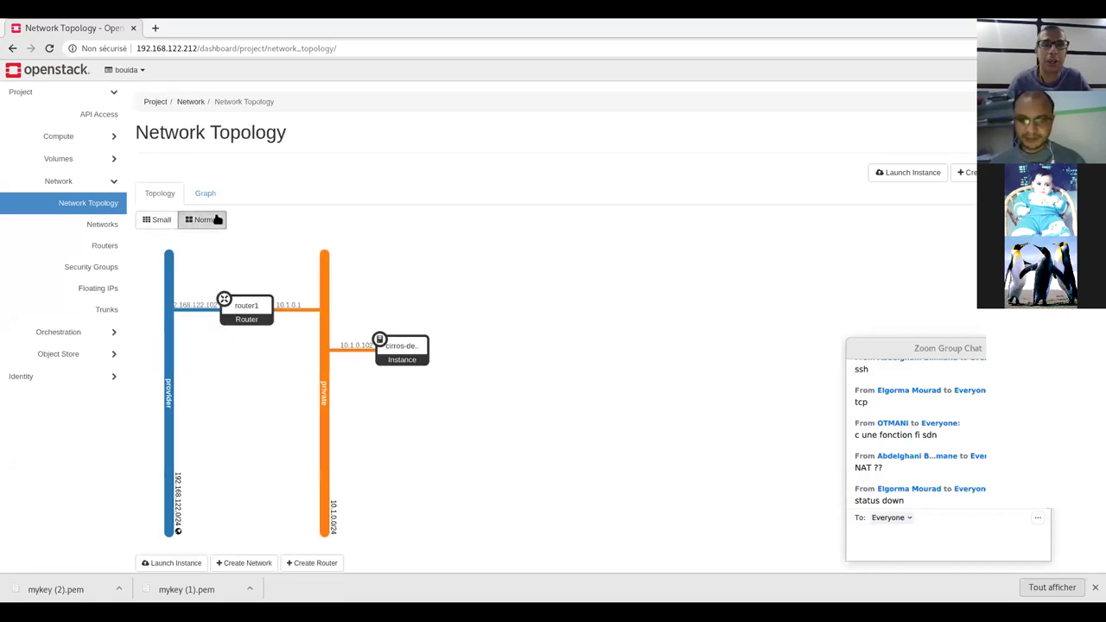
{"action": "left_click", "coordinate": [393, 350]}
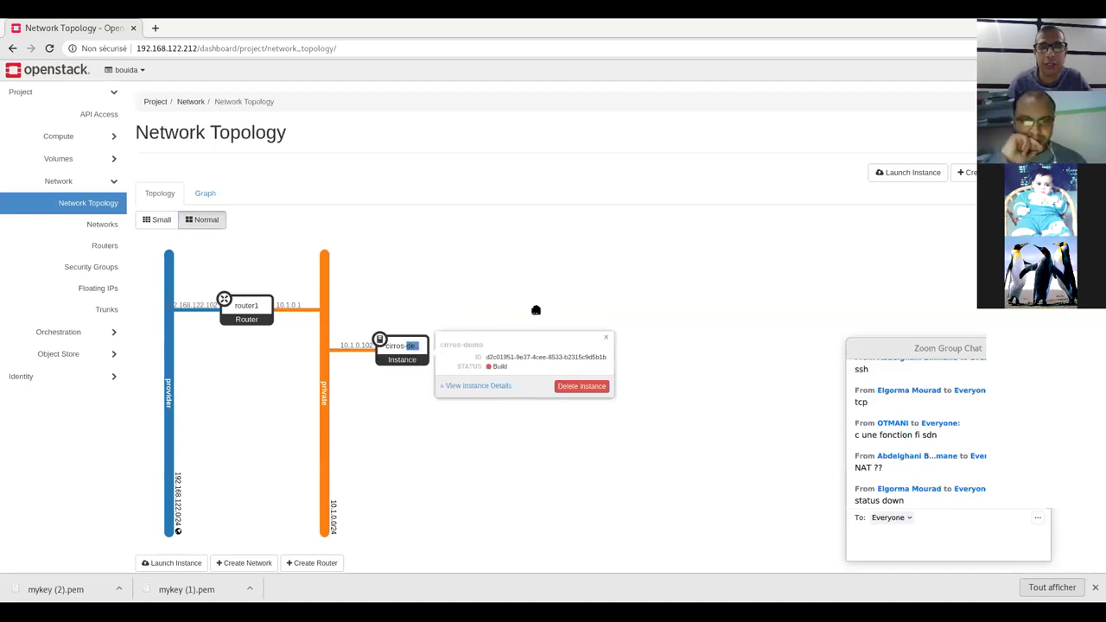
{"action": "double_click", "coordinate": [414, 345]}
{"action": "left_click", "coordinate": [379, 340]}
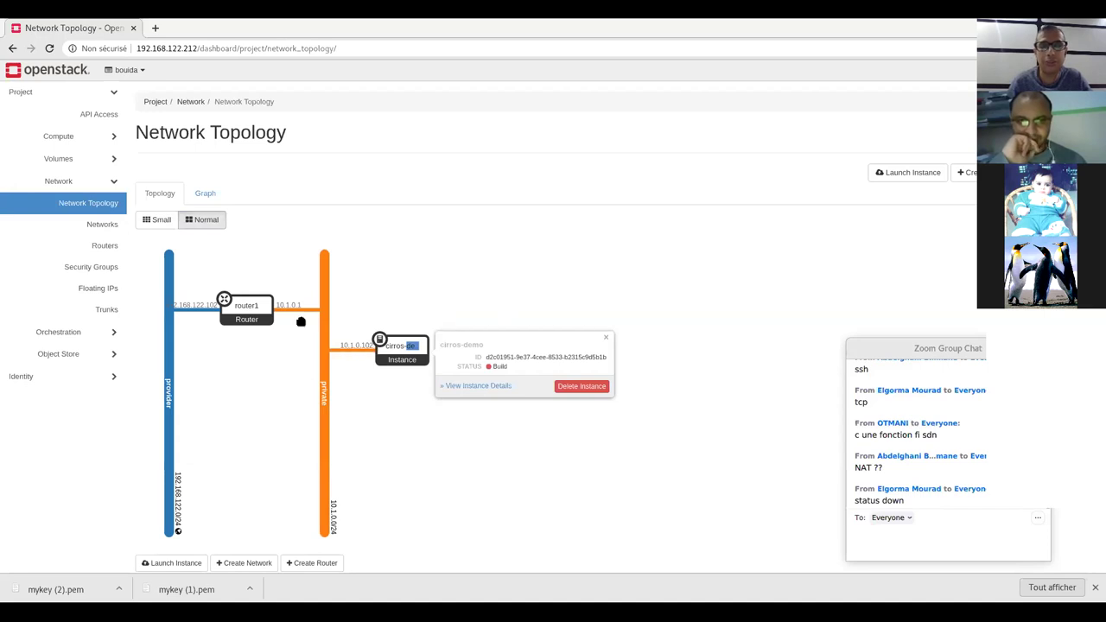
{"action": "left_click", "coordinate": [265, 310]}
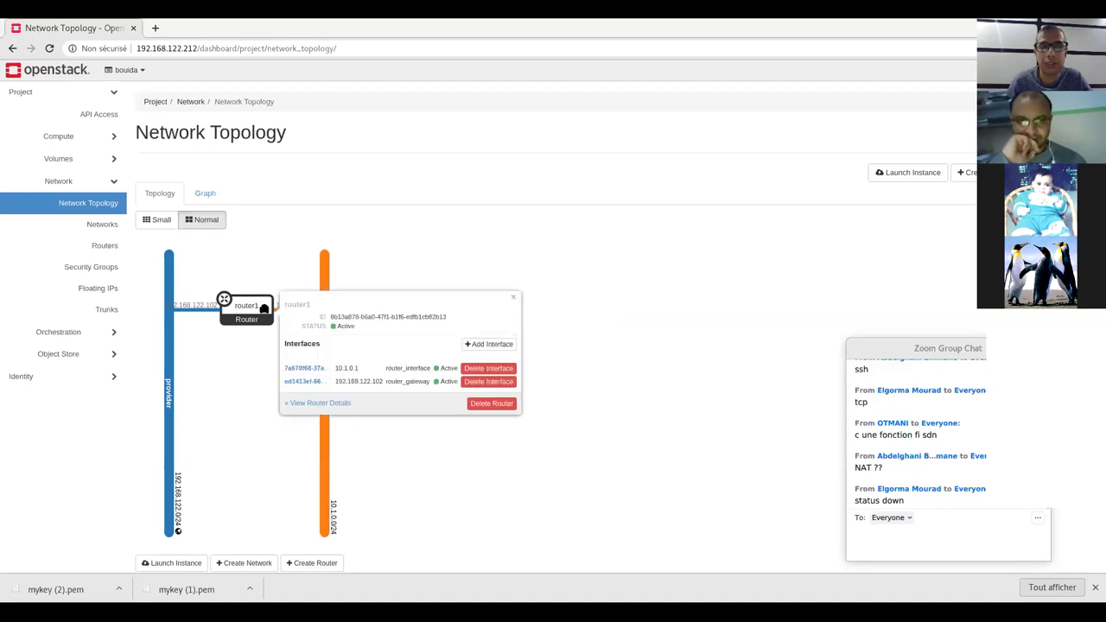
Check the cirros-demo instance's status in the network topology and in the project's instance list.
{"action": "left_click", "coordinate": [559, 262]}
{"action": "left_click", "coordinate": [405, 356]}
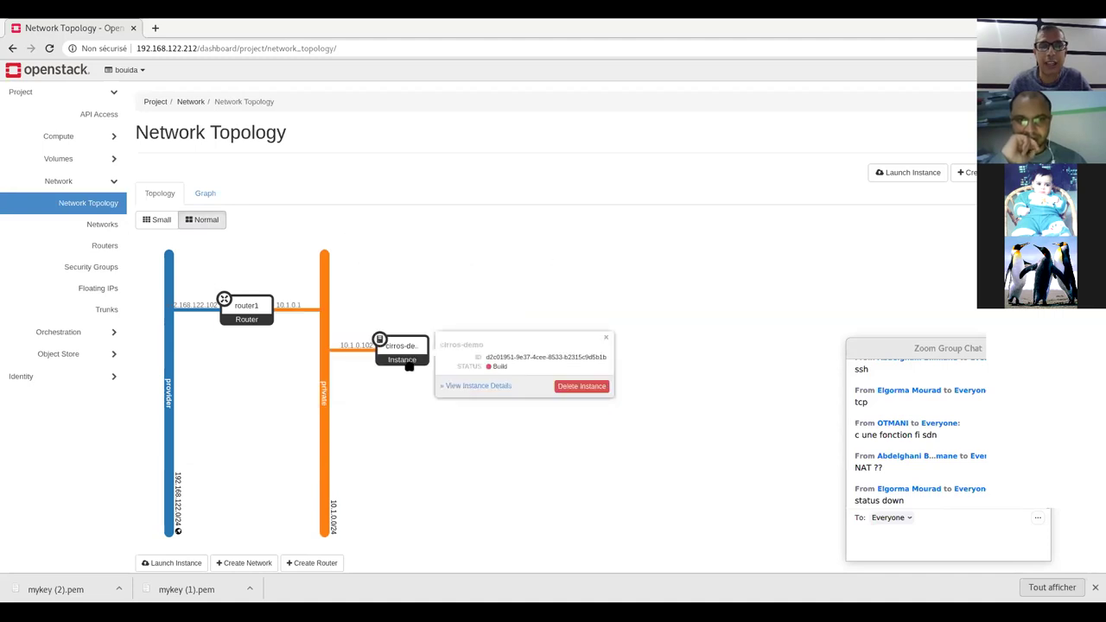
{"action": "left_click", "coordinate": [58, 136]}
{"action": "left_click", "coordinate": [100, 181]}
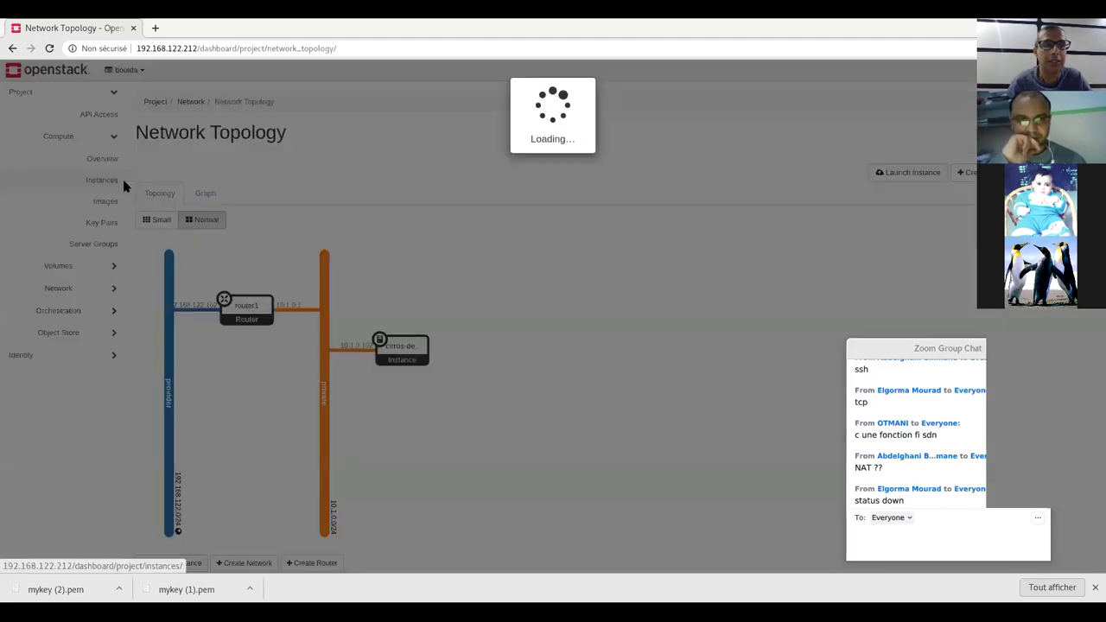
{"action": "left_click", "coordinate": [487, 342]}
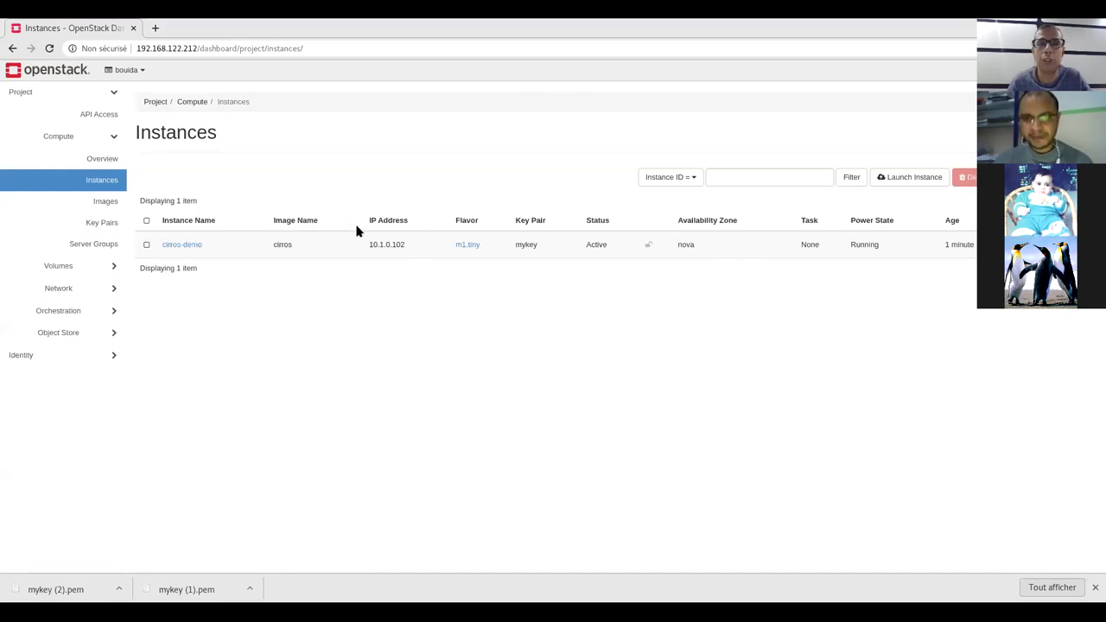
Create an empty 1 GiB iscsi volume named 1G-demo in the nova availability zone and check its status.
{"action": "left_click", "coordinate": [108, 268]}
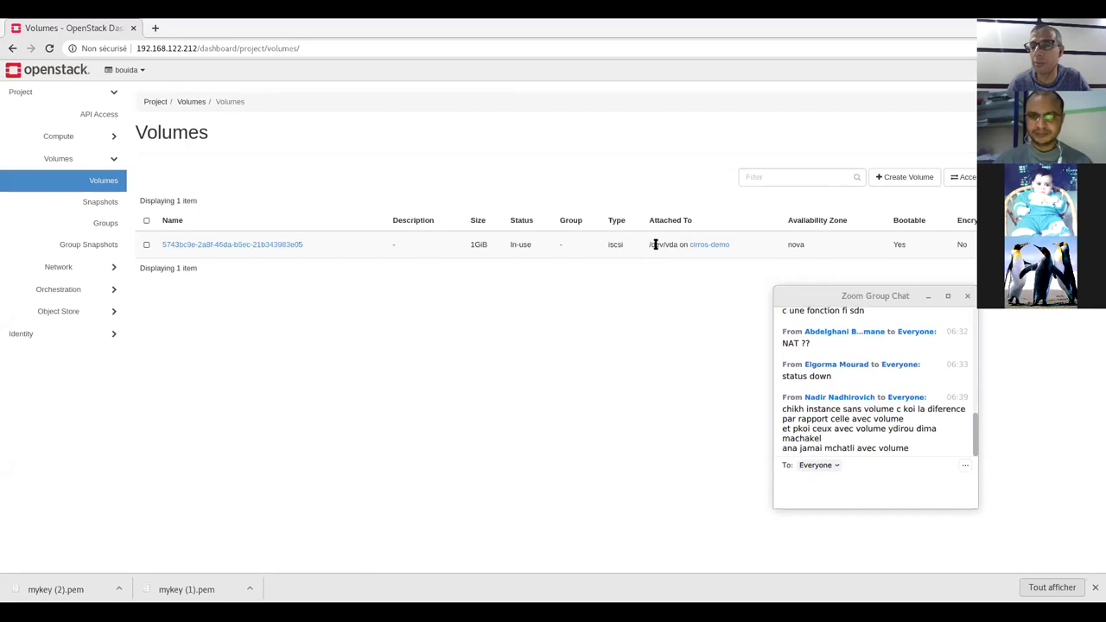
{"action": "key", "text": "alt+h"}
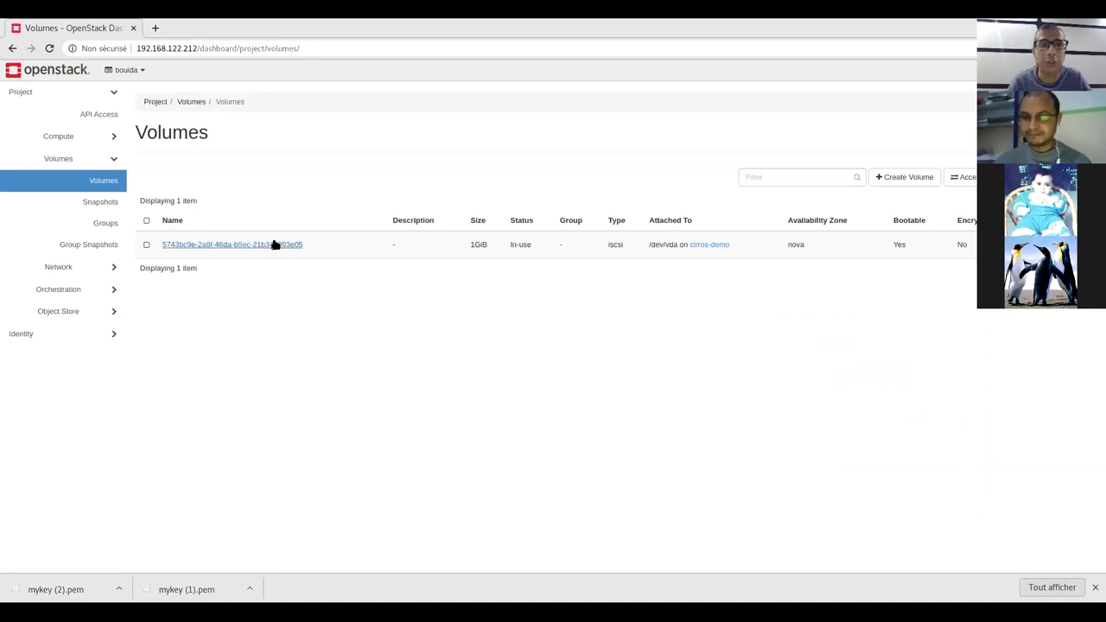
{"action": "left_click", "coordinate": [909, 179]}
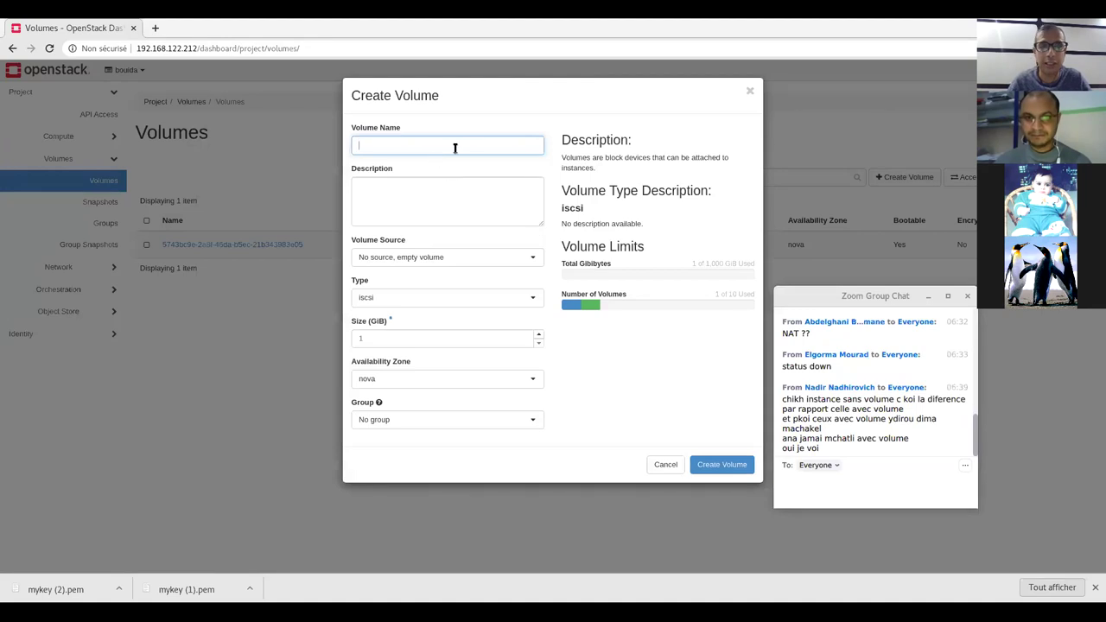
{"action": "type", "text": "1G-demo"}
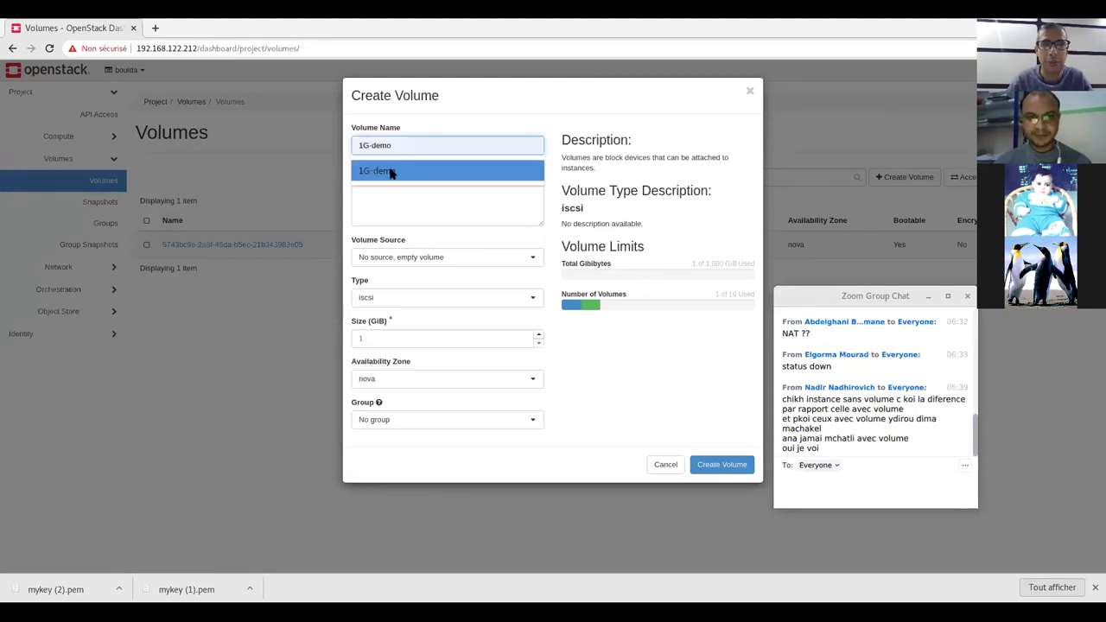
{"action": "left_click", "coordinate": [413, 170]}
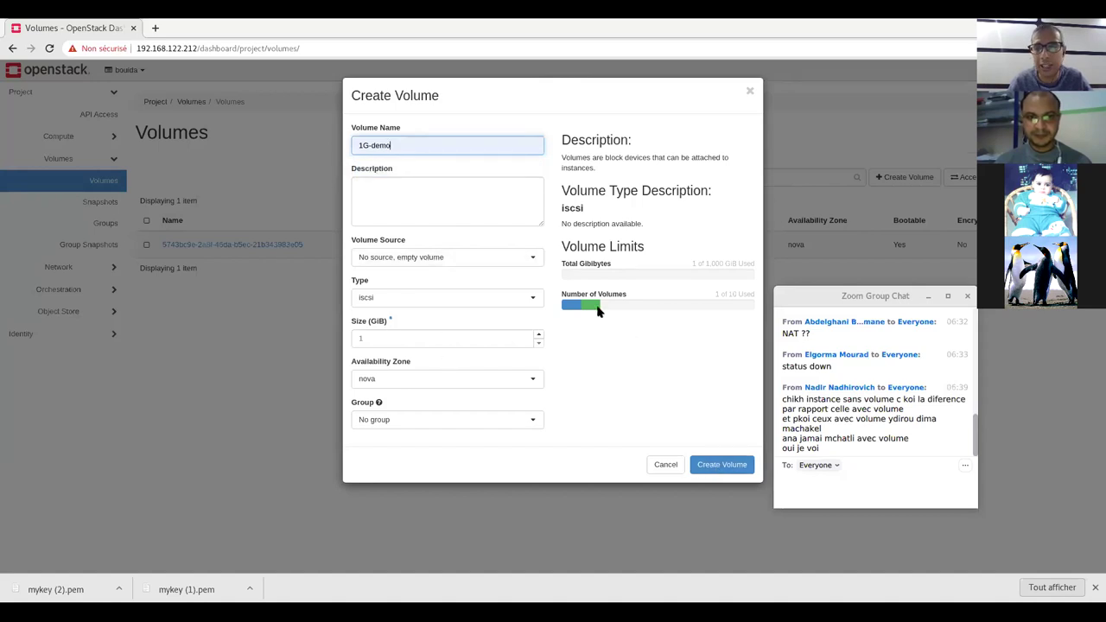
{"action": "left_click", "coordinate": [719, 466]}
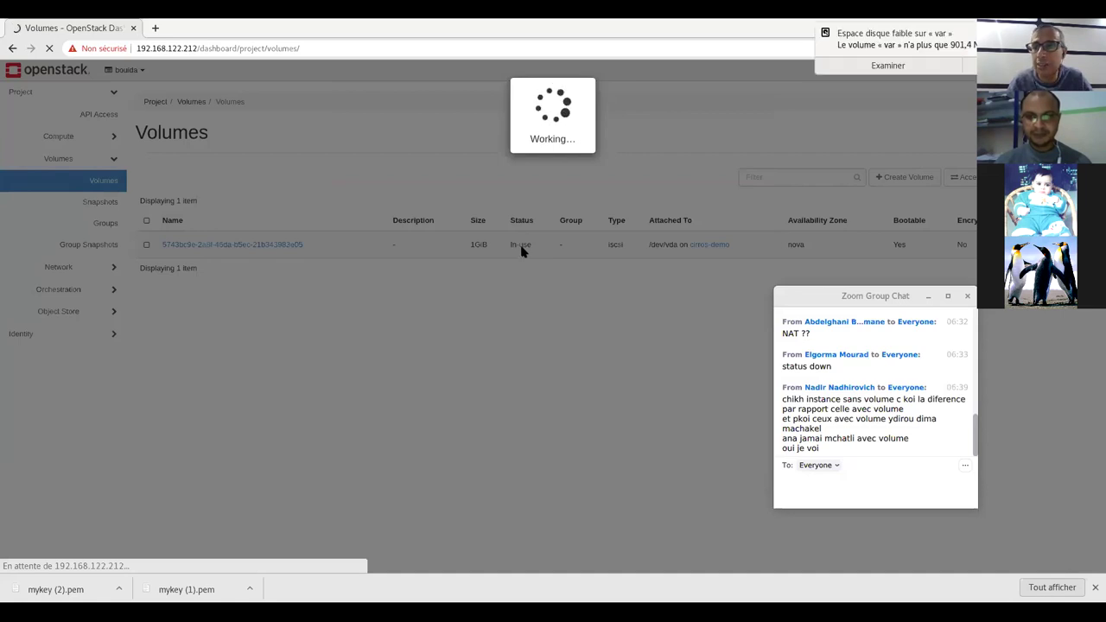
{"action": "left_click", "coordinate": [832, 103]}
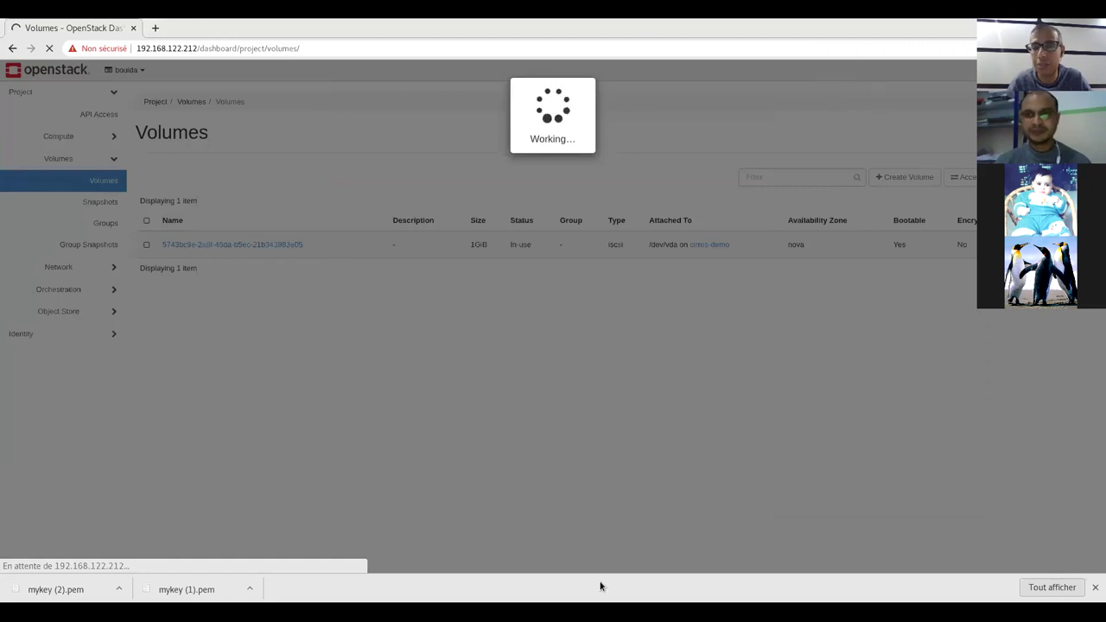
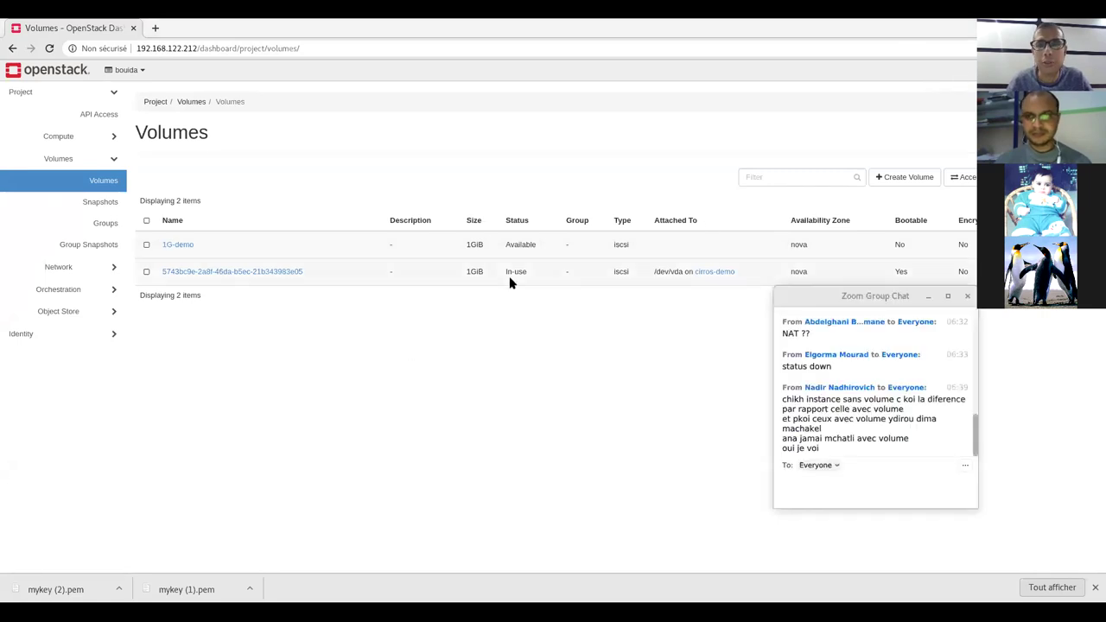
{"action": "double_click", "coordinate": [538, 241]}
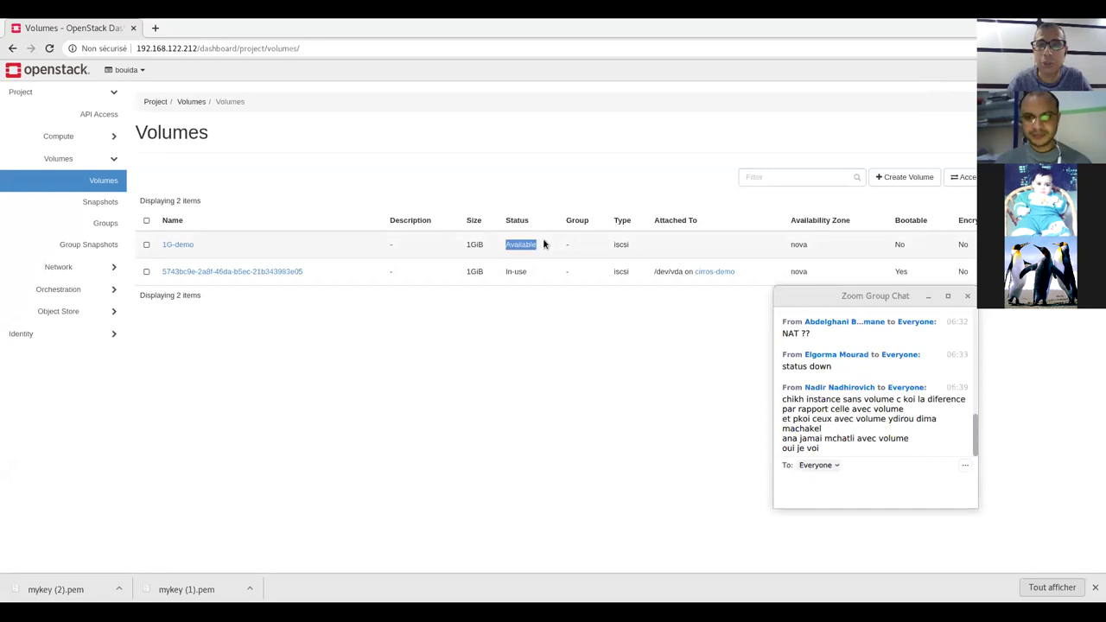
{"action": "left_click", "coordinate": [513, 352]}
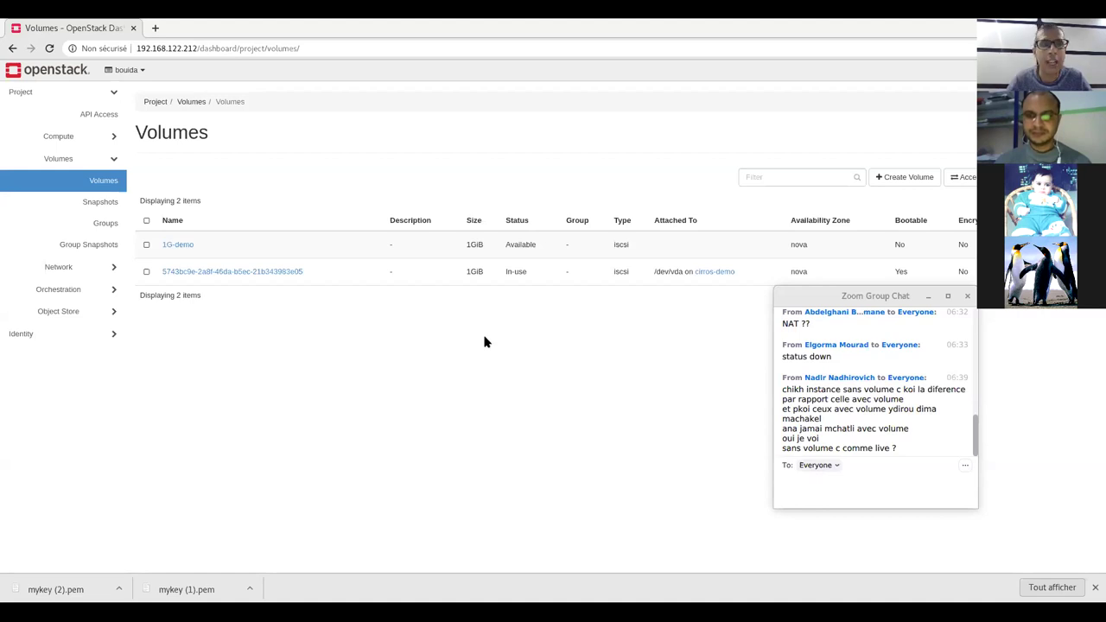
Open the cirros-demo instance's overview and examine its private IP address.
{"action": "left_click", "coordinate": [102, 139]}
{"action": "left_click", "coordinate": [107, 140]}
{"action": "left_click", "coordinate": [113, 140]}
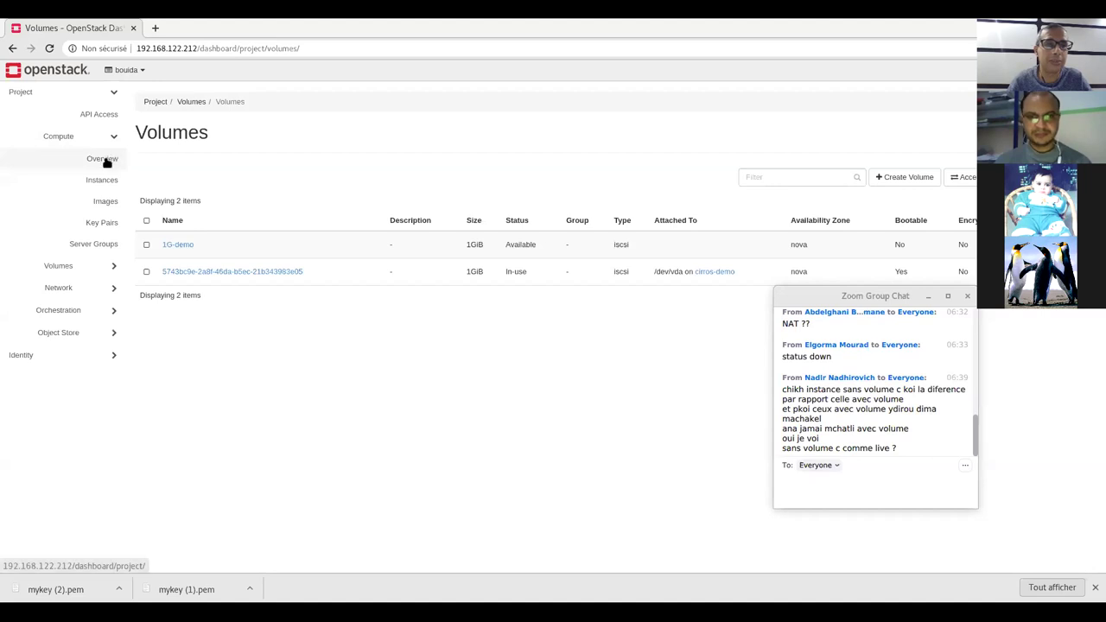
{"action": "left_click", "coordinate": [102, 180]}
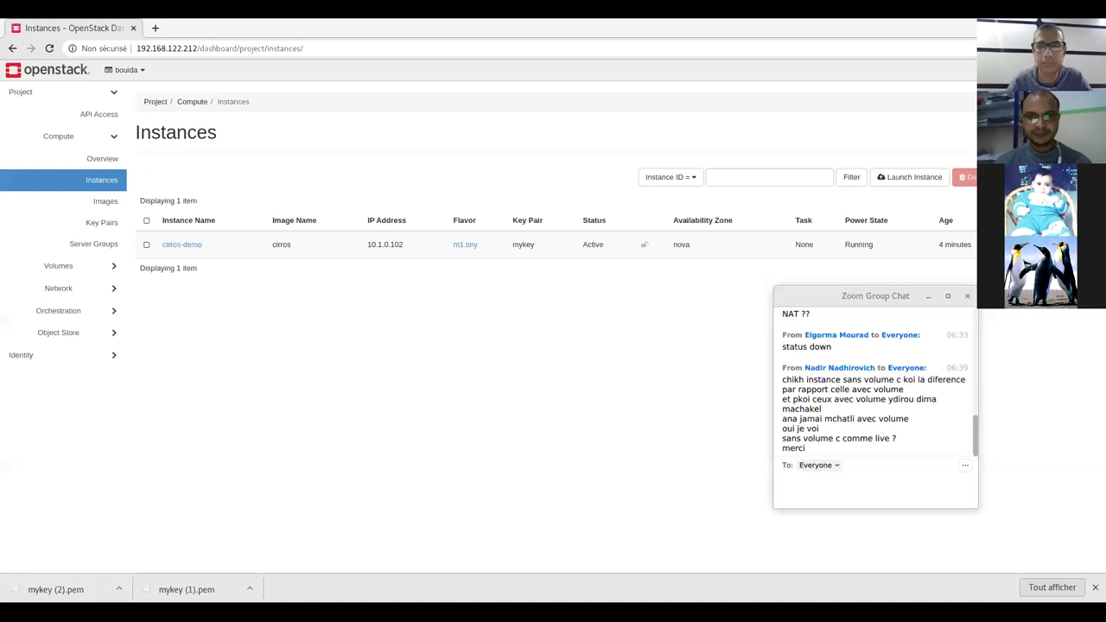
{"action": "left_click", "coordinate": [183, 246]}
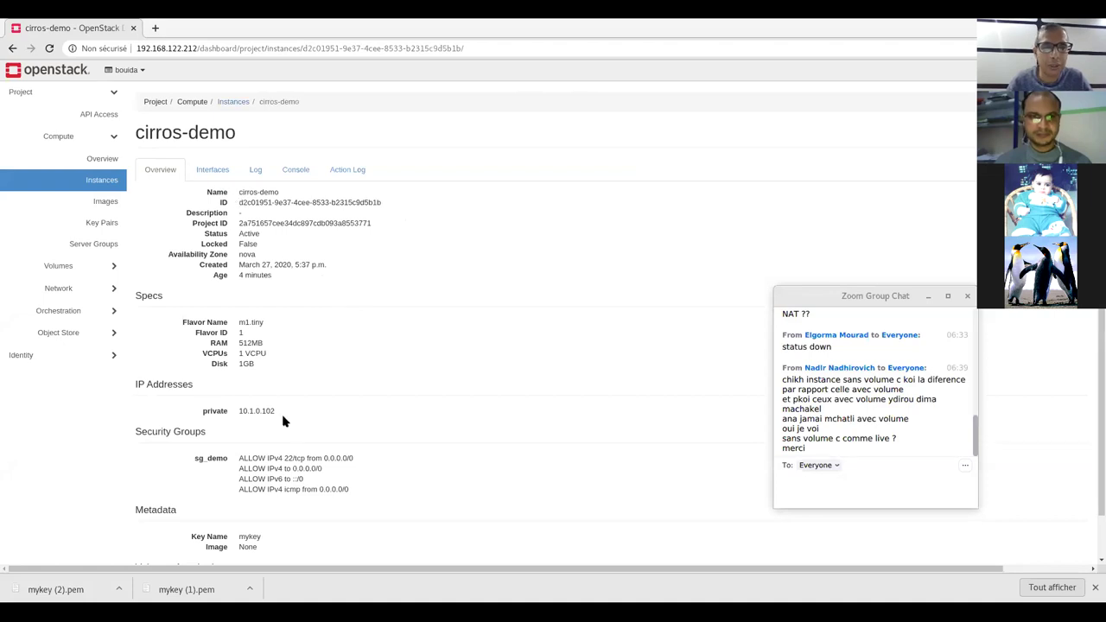
{"action": "left_click_drag", "start_coordinate": [275, 411], "coordinate": [240, 413]}
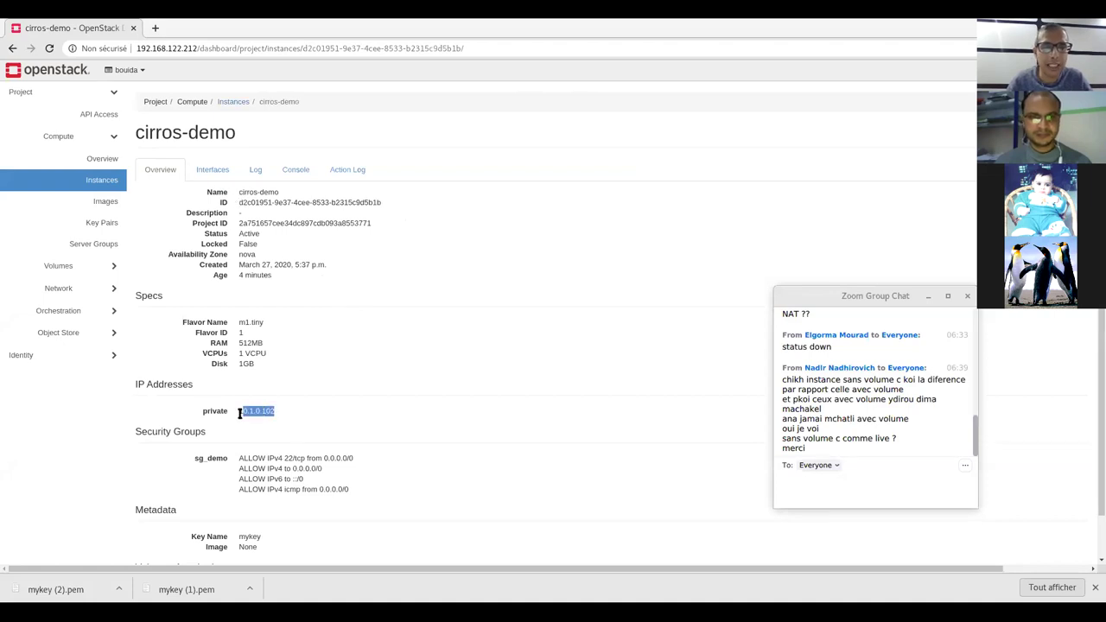
{"action": "left_click", "coordinate": [275, 415]}
{"action": "double_click", "coordinate": [275, 415]}
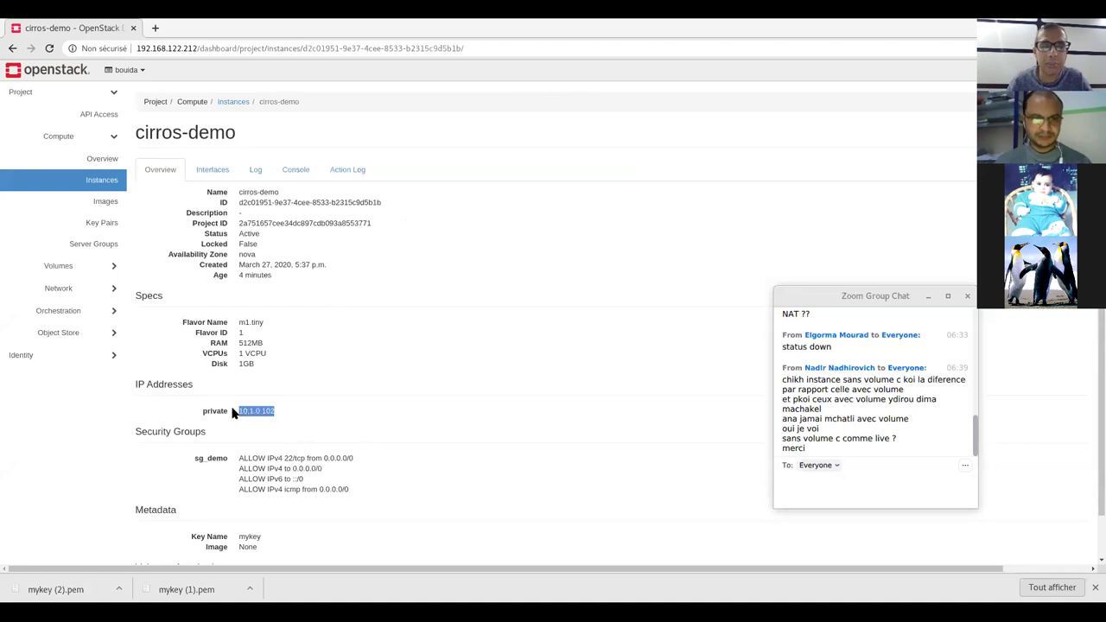
{"action": "left_click", "coordinate": [286, 418]}
{"action": "left_click_drag", "start_coordinate": [276, 413], "coordinate": [239, 413]}
Open the cirros-demo instance's console and show only the console.
{"action": "left_click", "coordinate": [209, 170]}
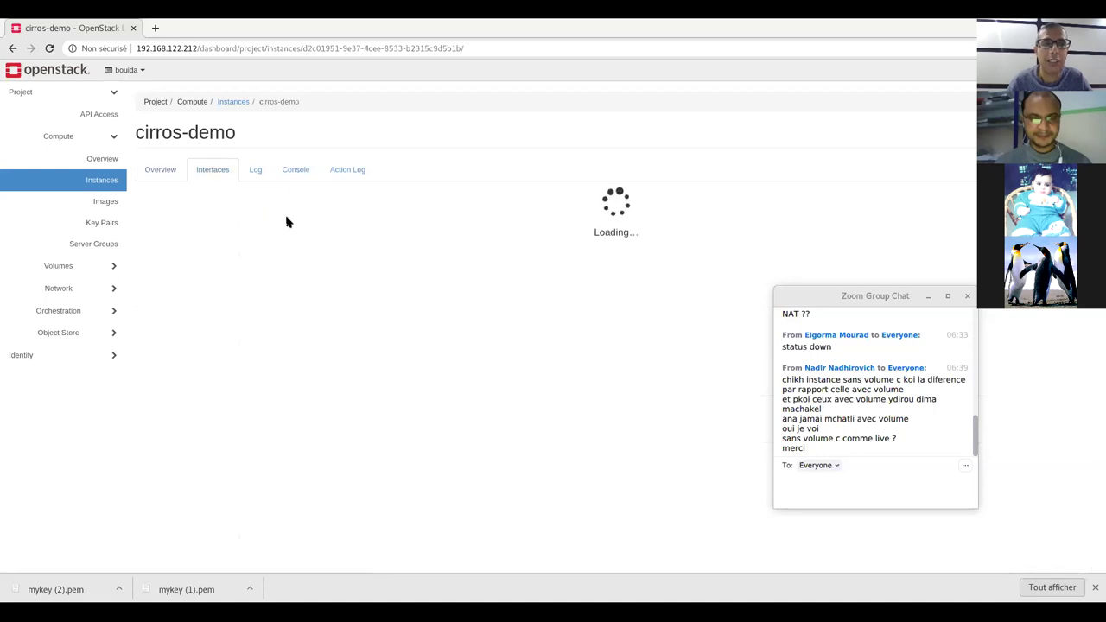
{"action": "left_click", "coordinate": [296, 170]}
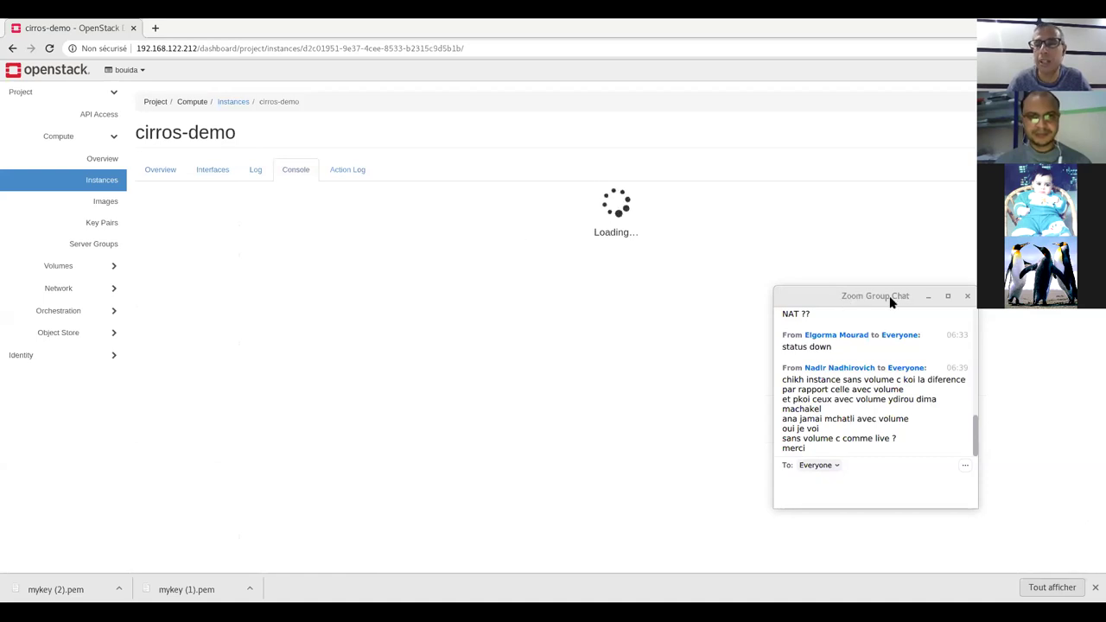
{"action": "key", "text": "alt+Tab"}
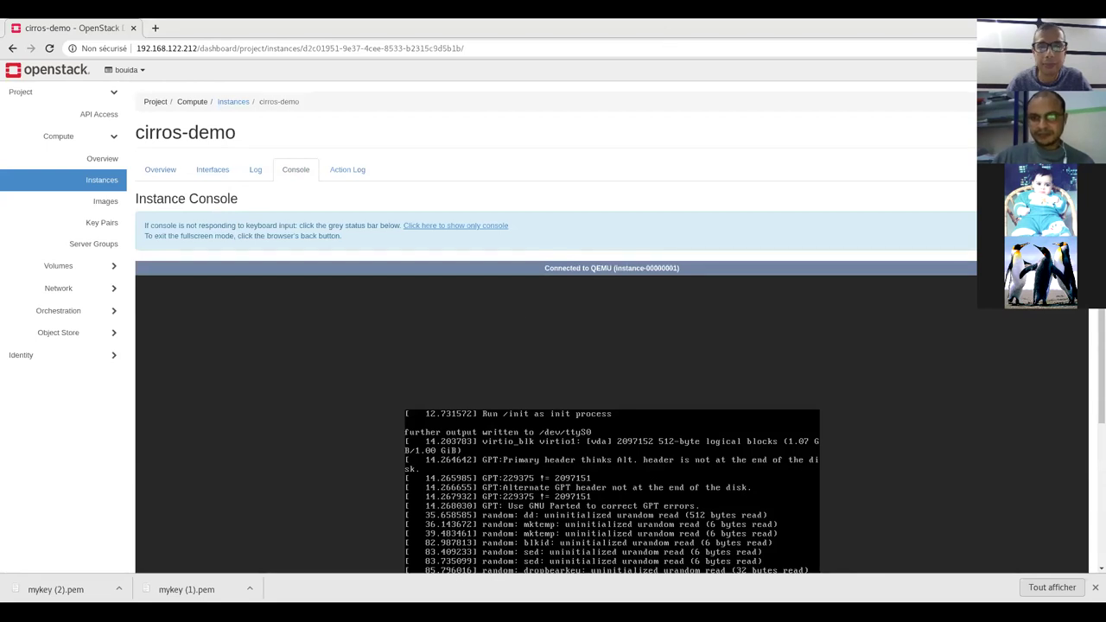
{"action": "key", "text": "alt+h"}
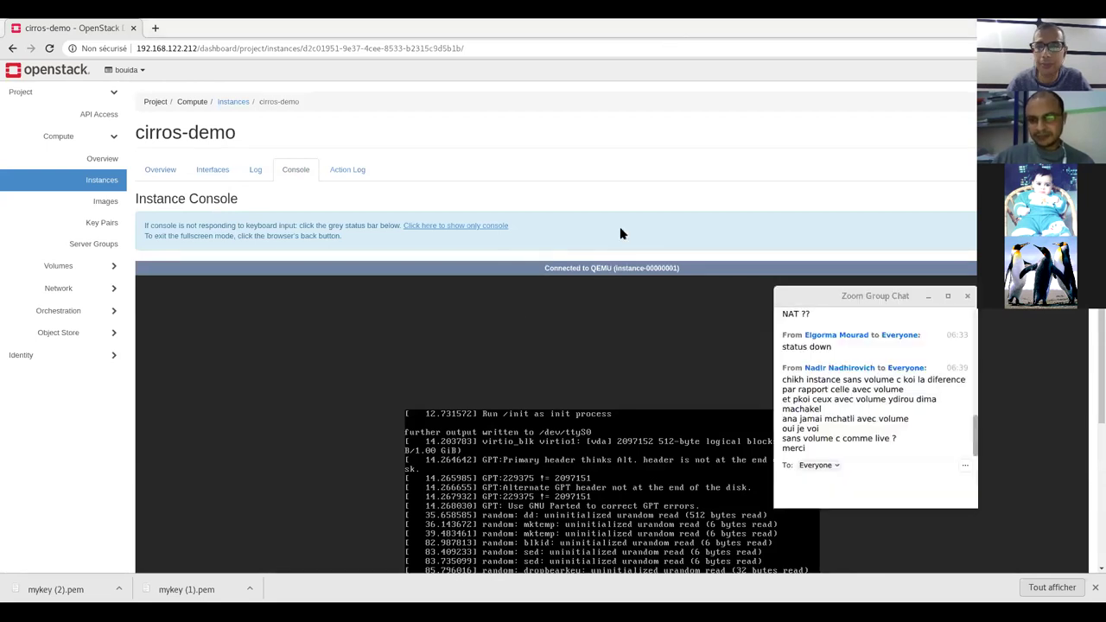
{"action": "left_click", "coordinate": [501, 226]}
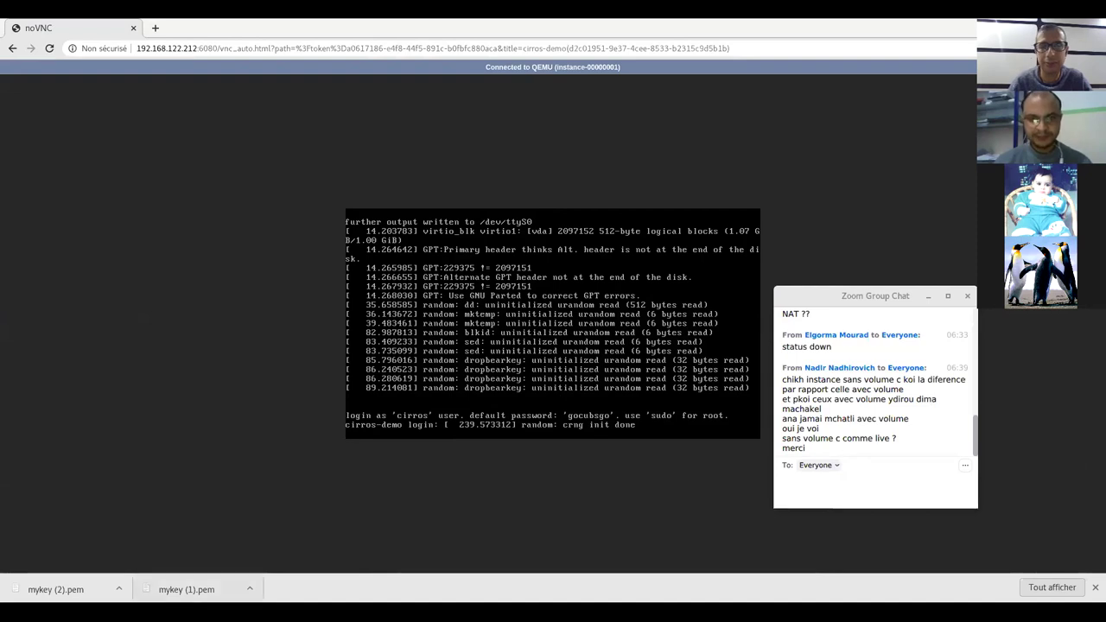
Log in to the cirros-demo console as cirros with the account password.
{"action": "key", "text": "Return"}
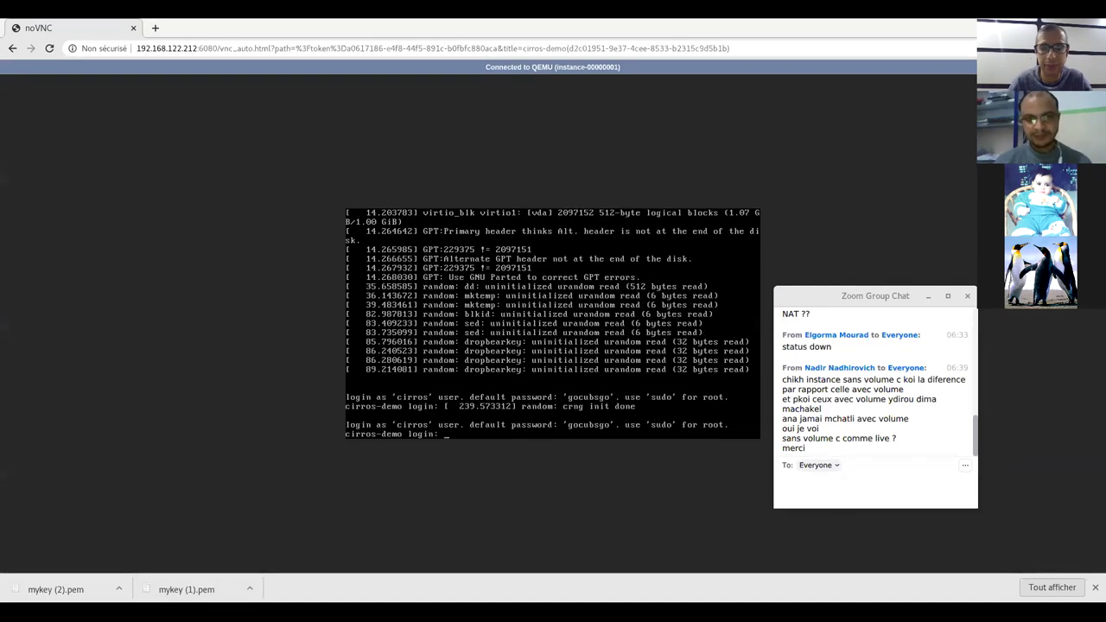
{"action": "type", "text": "cirr"}
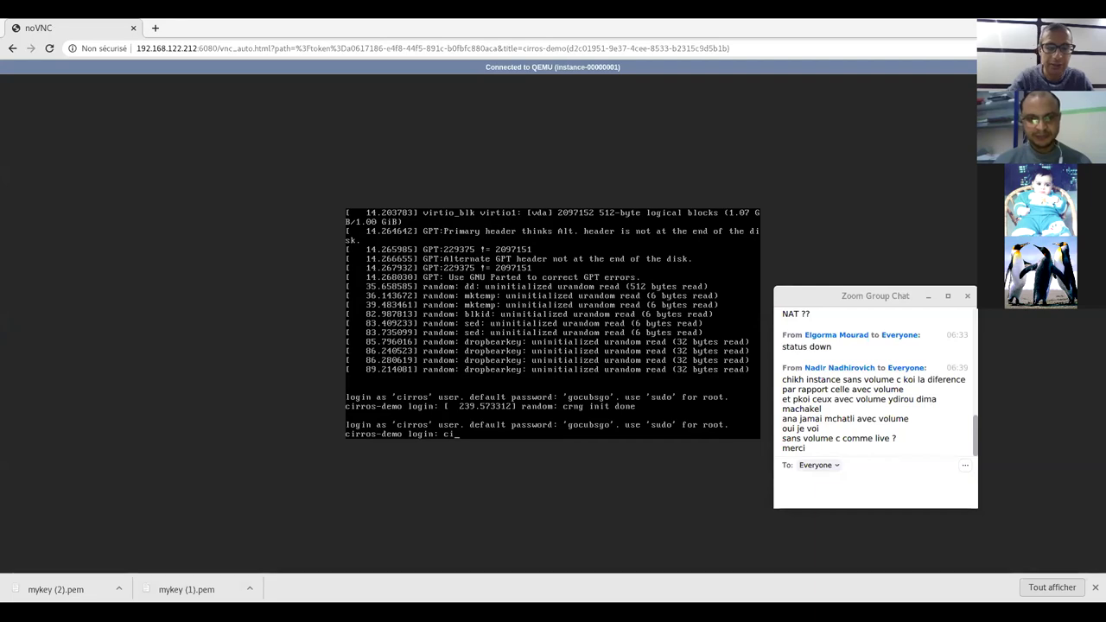
{"action": "type", "text": "os"}
{"action": "key", "text": "Return"}
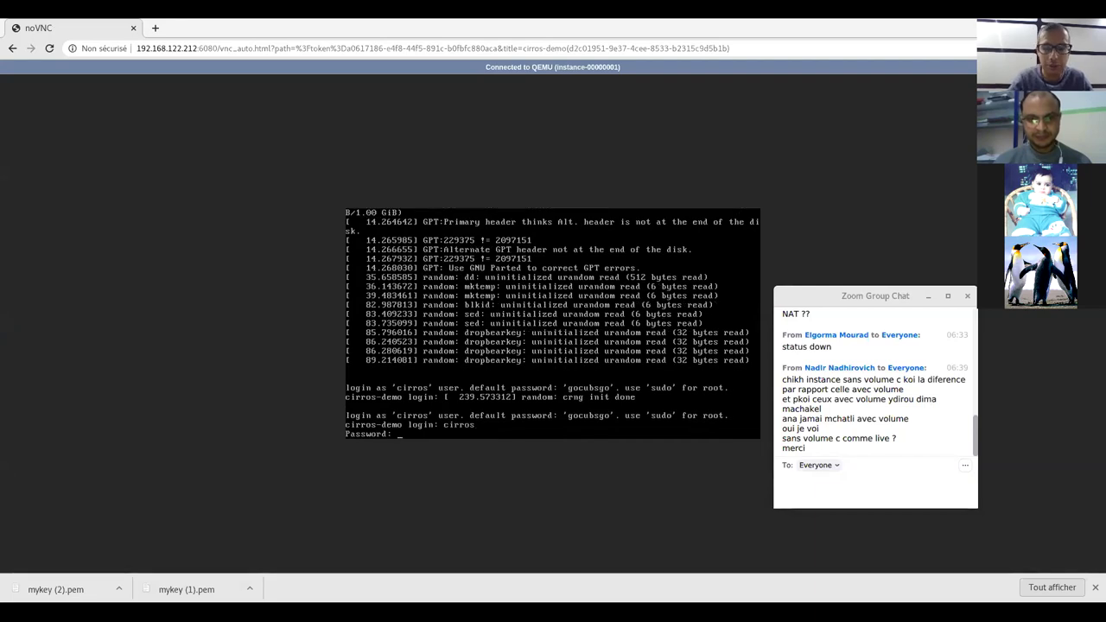
{"action": "type", "text": "gocubsgo"}
{"action": "key", "text": "Return"}
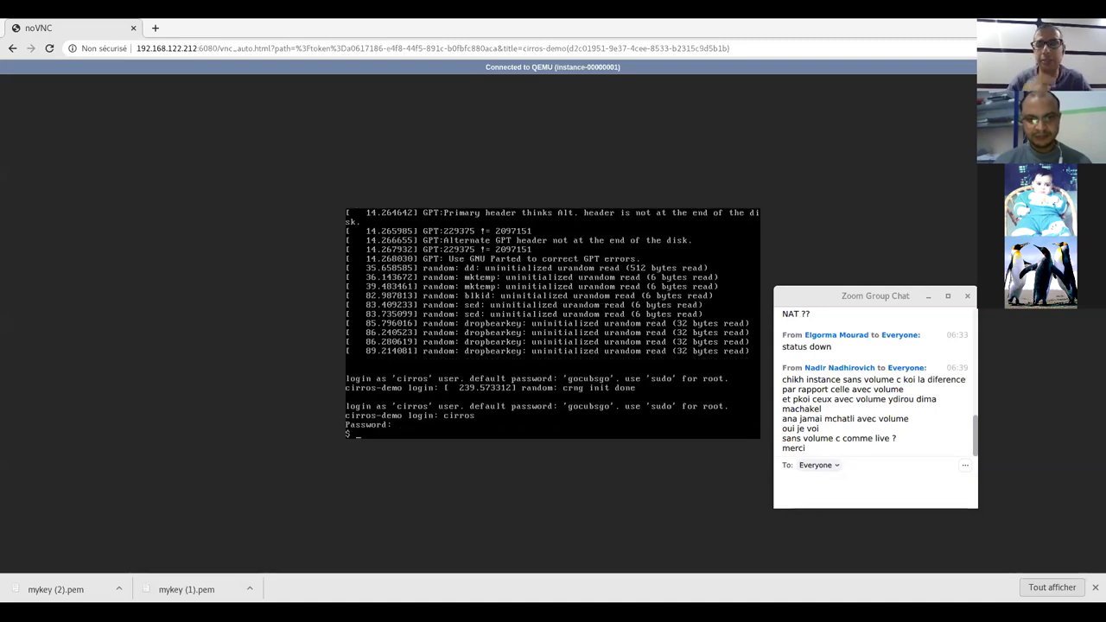
Ping the router's private interface at 10.1.0.1 from the instance, and stop the ping after a few replies.
{"action": "type", "text": "ping 10"}
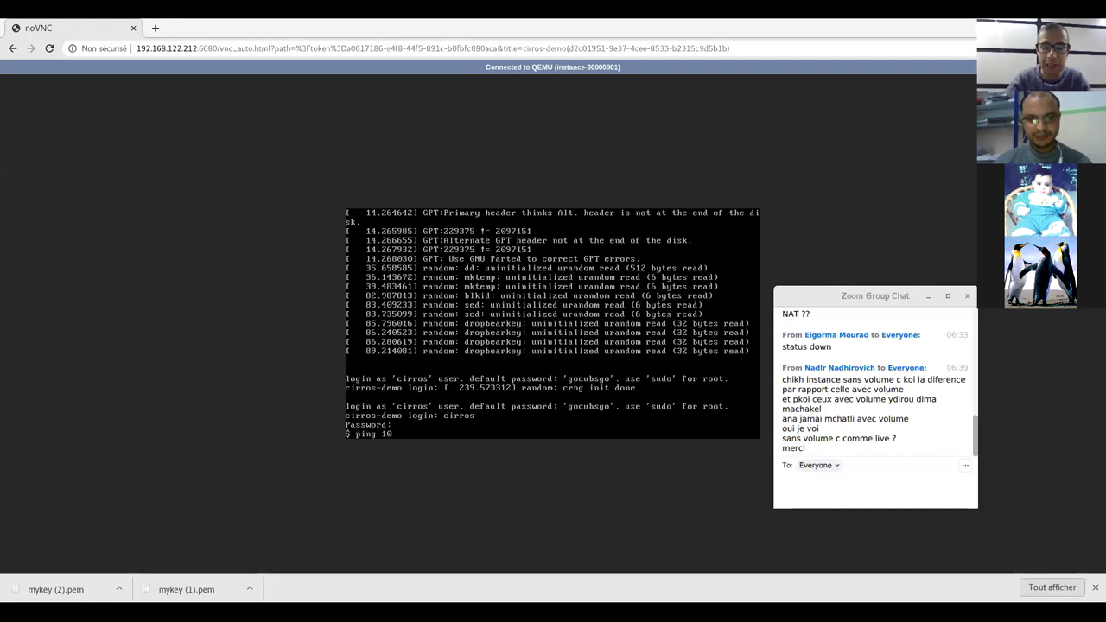
{"action": "type", "text": ".1.0"}
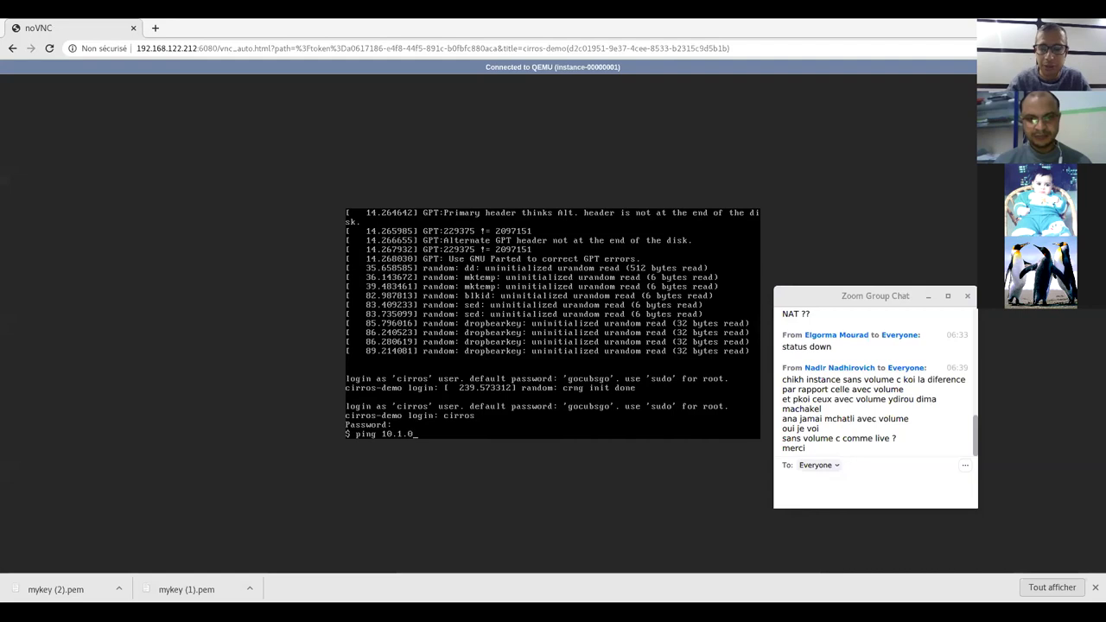
{"action": "type", "text": ".1"}
{"action": "key", "text": "Return"}
{"action": "key", "text": "ctrl+c"}
Ping the provider network address 192.168.122.1 from the instance.
{"action": "type", "text": "ping 10."}
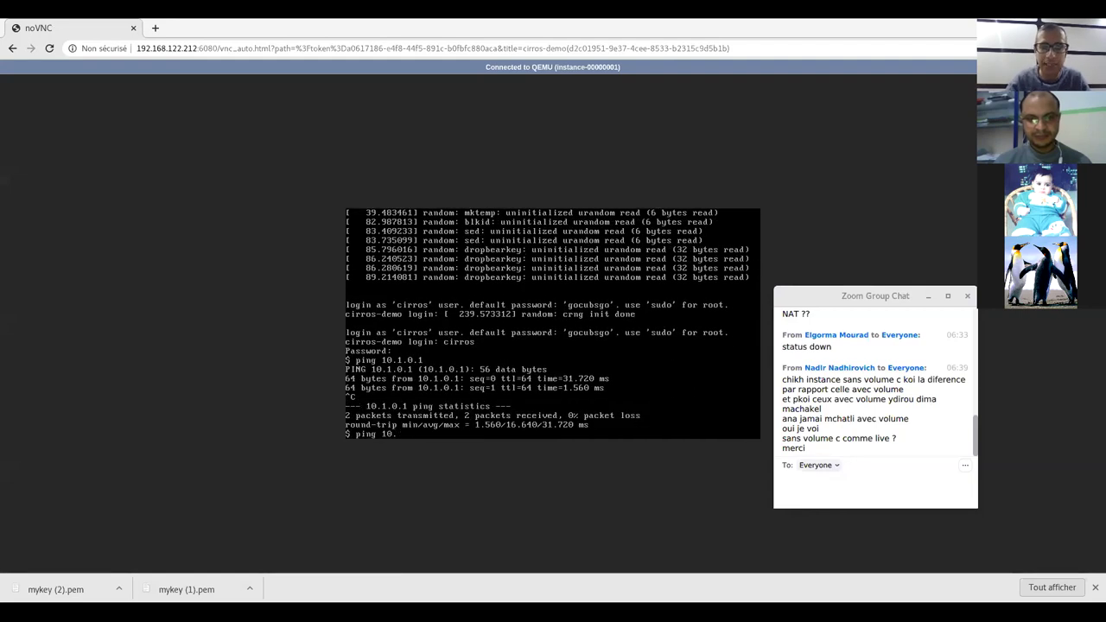
{"action": "type", "text": "1.92"}
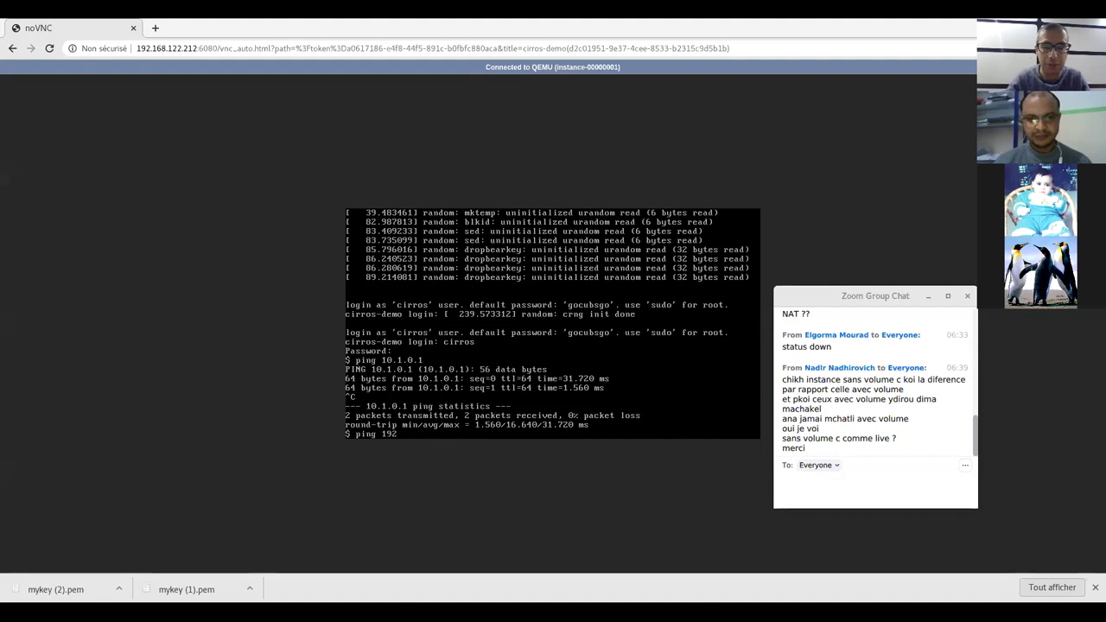
{"action": "type", "text": ".1"}
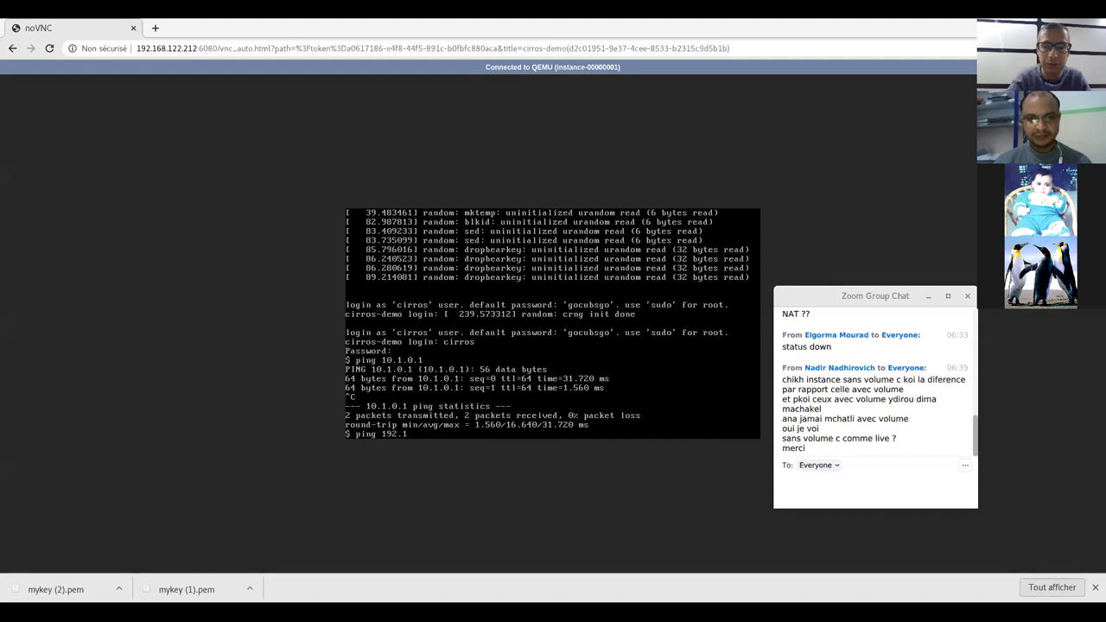
{"action": "type", "text": "68"}
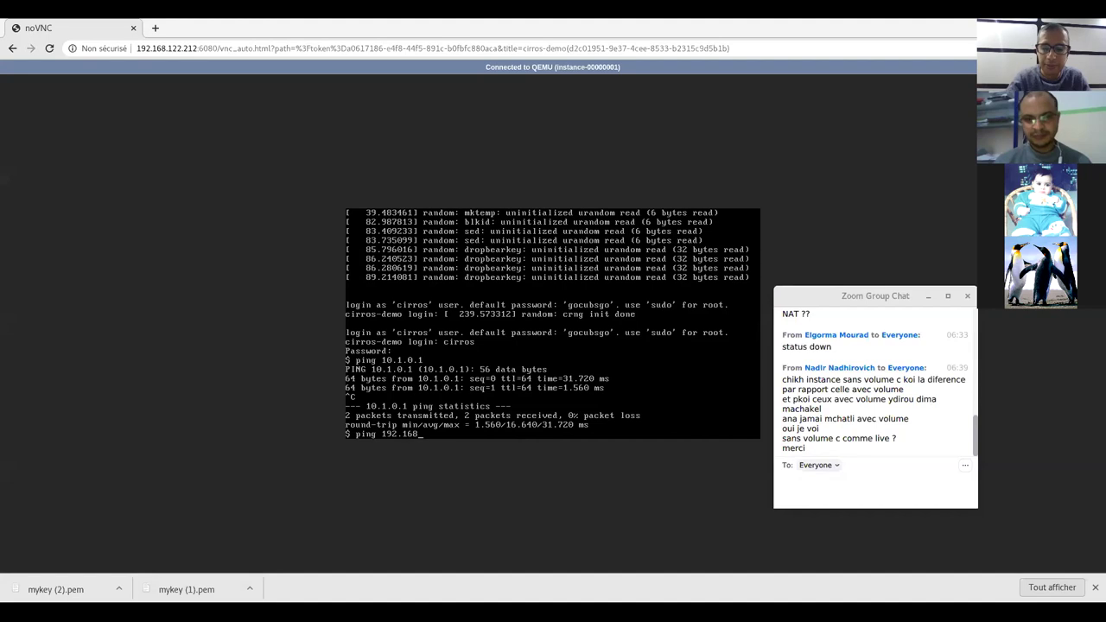
{"action": "type", "text": ".122."}
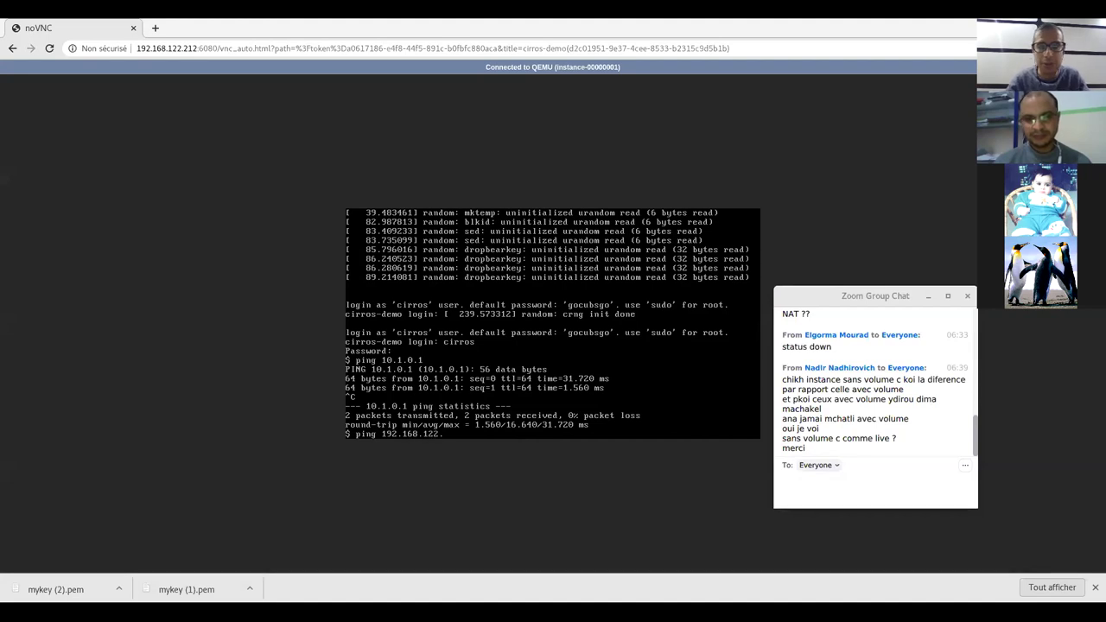
{"action": "type", "text": "1"}
{"action": "key", "text": "Return"}
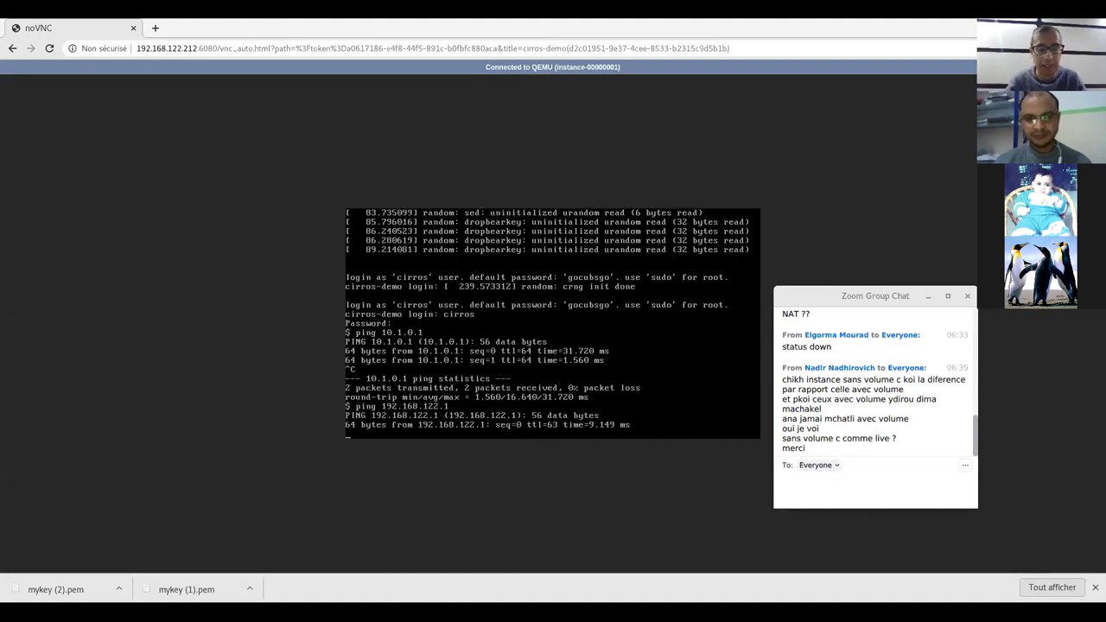
Stop the running ping, then ping the public address 8.8.8.8 from the instance and stop it after a few replies.
{"action": "key", "text": "ctrl+c"}
{"action": "key", "text": "Up"}
{"action": "key", "text": "BackSpace"}
{"action": "key", "text": "BackSpace"}
{"action": "key", "text": "BackSpace"}
{"action": "key", "text": "BackSpace"}
{"action": "key", "text": "BackSpace"}
{"action": "key", "text": "BackSpace"}
{"action": "key", "text": "BackSpace"}
{"action": "key", "text": "BackSpace"}
{"action": "key", "text": "BackSpace"}
{"action": "key", "text": "BackSpace"}
{"action": "key", "text": "BackSpace"}
{"action": "key", "text": "BackSpace"}
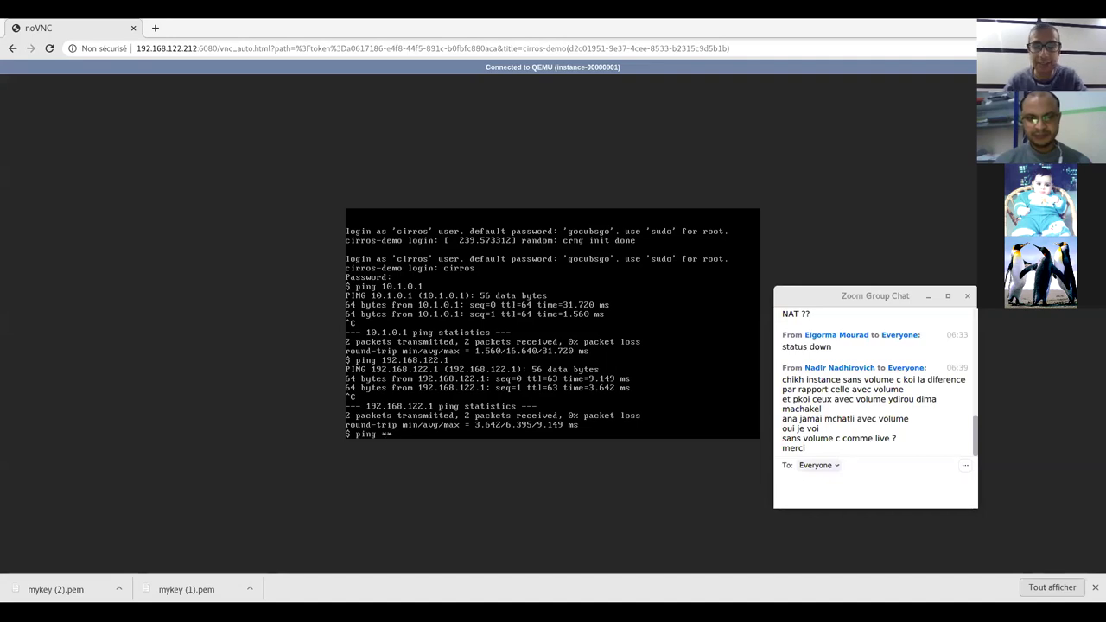
{"action": "type", "text": "8.8.8.8"}
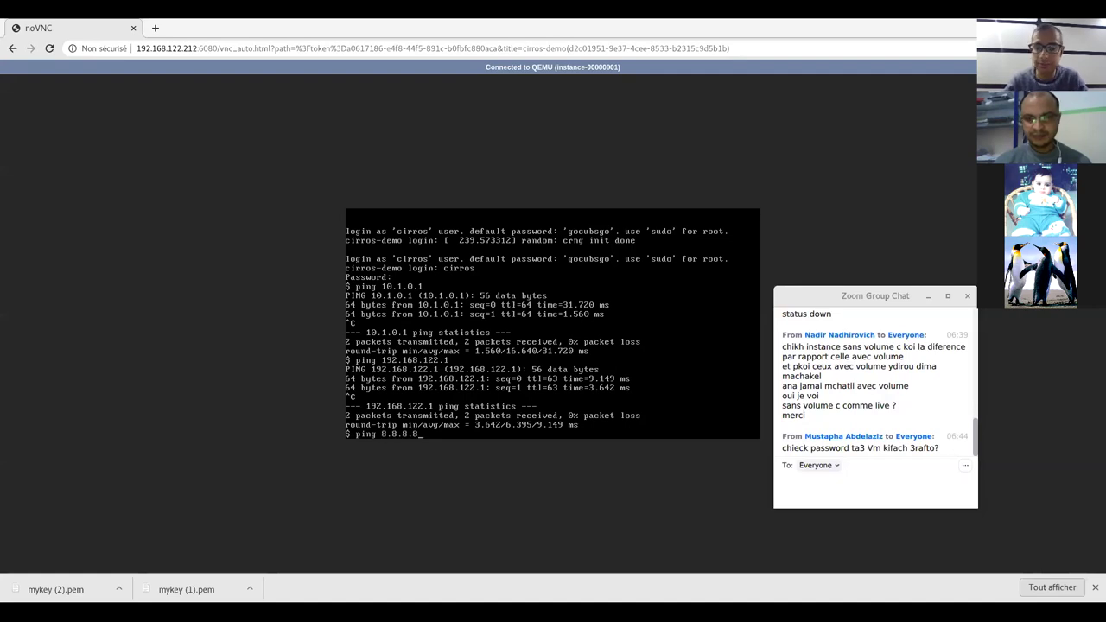
{"action": "key", "text": "Return"}
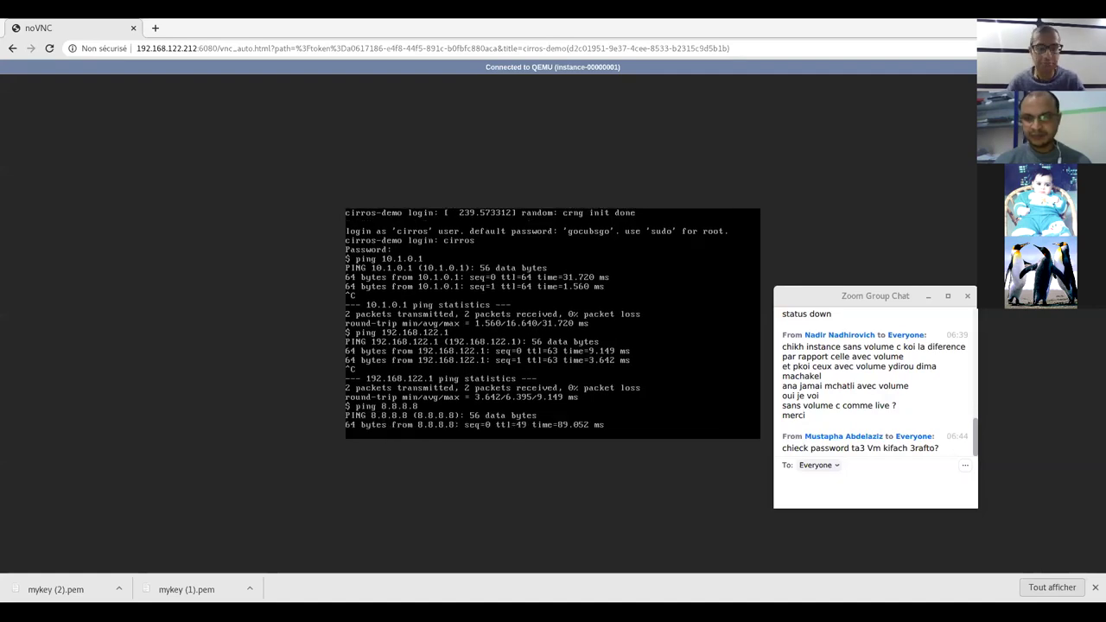
{"action": "key", "text": "ctrl+c"}
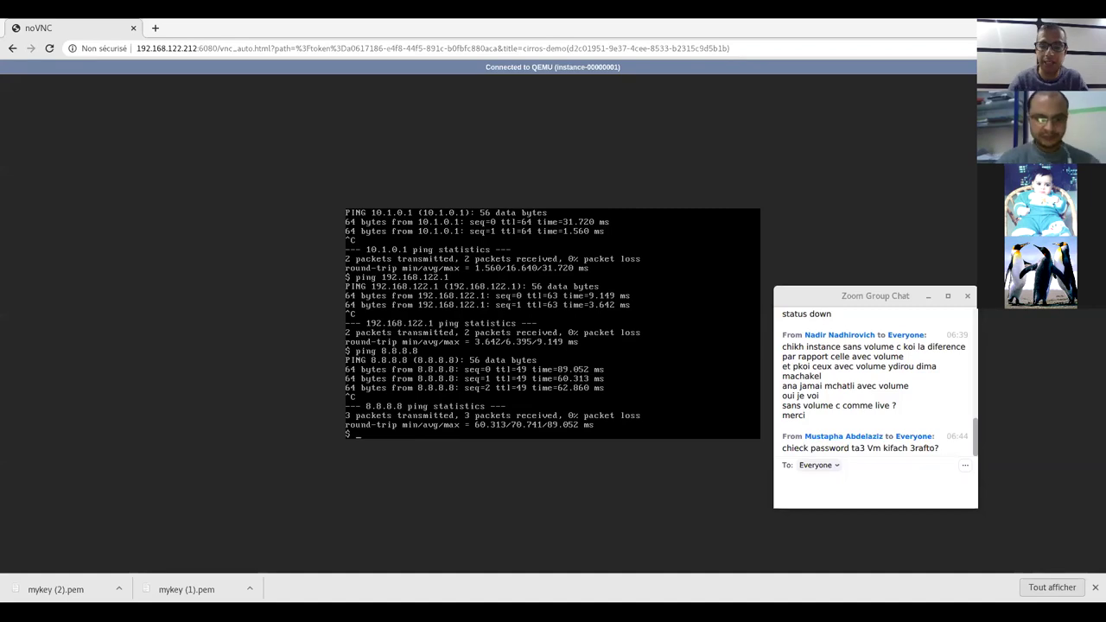
{"action": "type", "text": "ping www.google"}
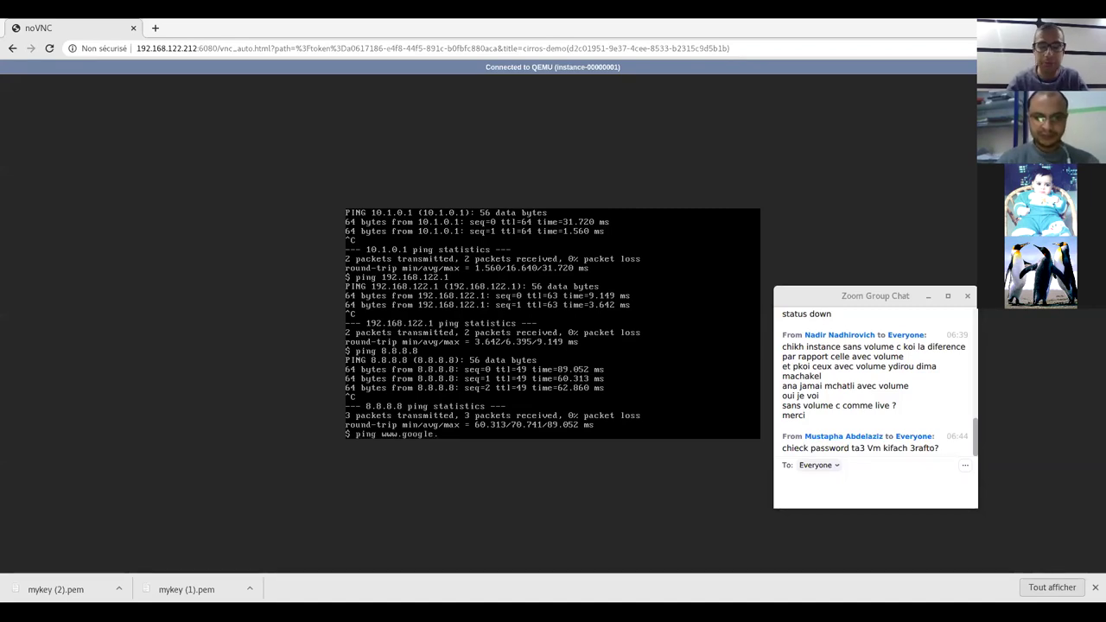
{"action": "type", "text": ".fr"}
{"action": "key", "text": "Return"}
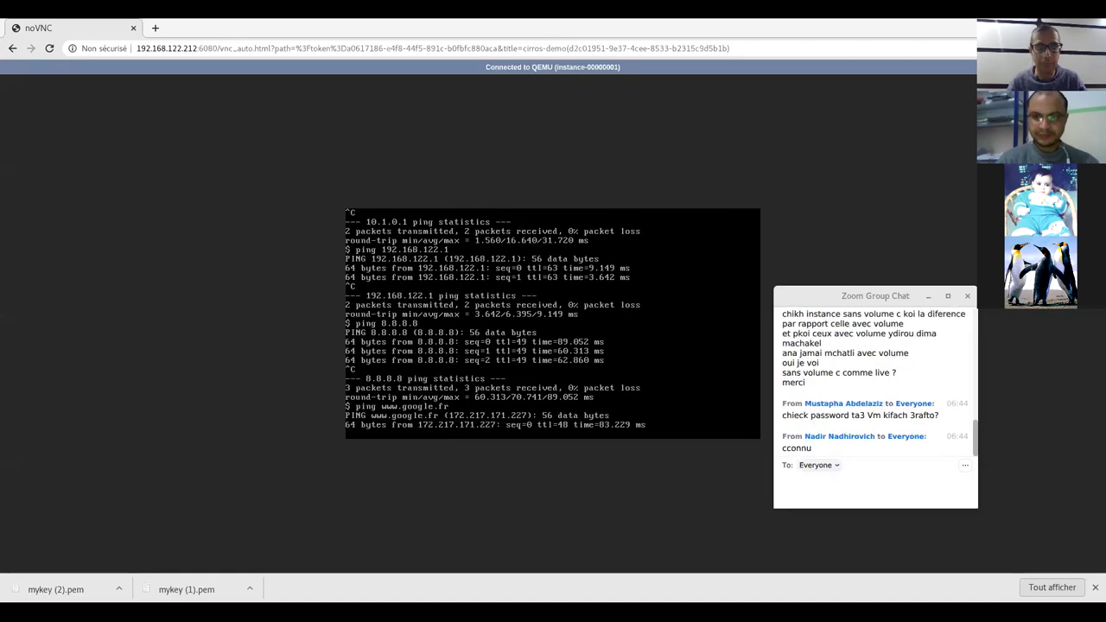
{"action": "key", "text": "ctrl+c"}
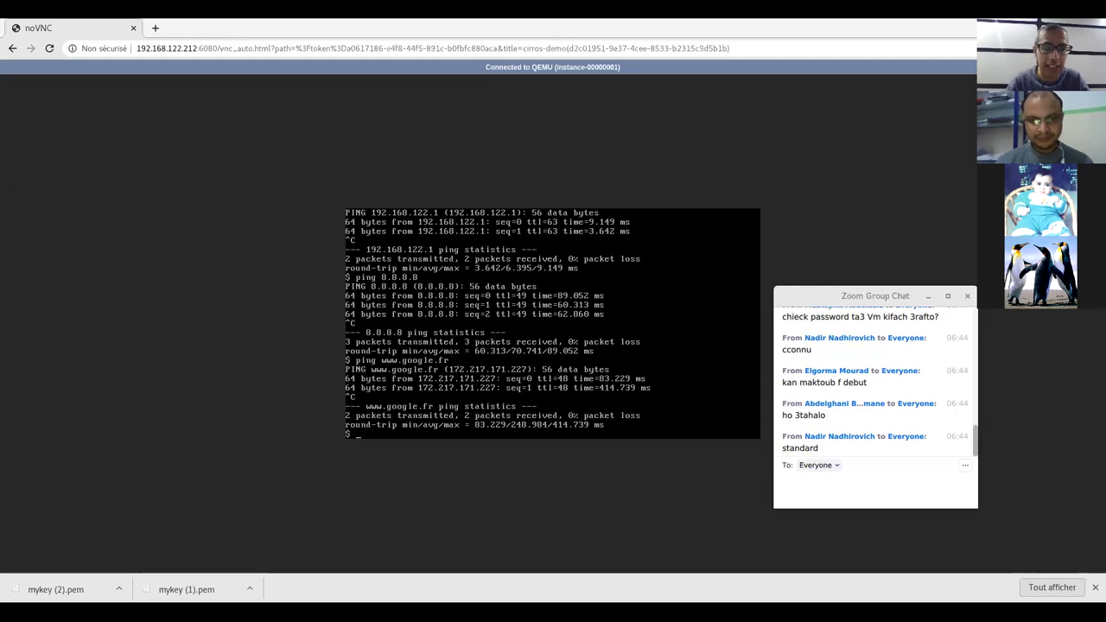
{"action": "key", "text": "alt+h"}
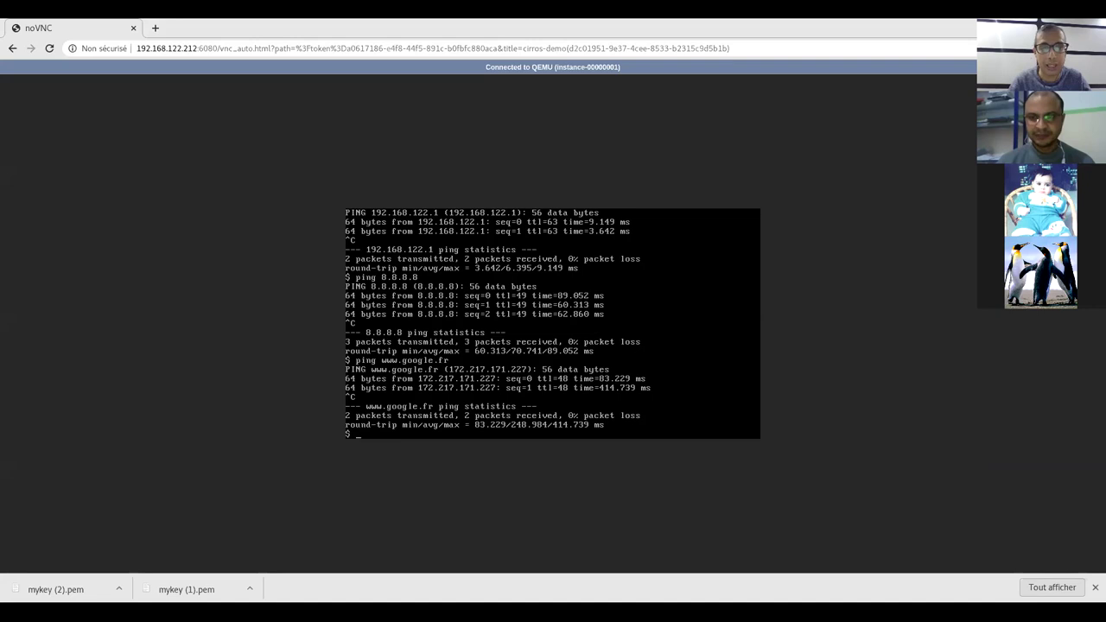
{"action": "key", "text": "alt+h"}
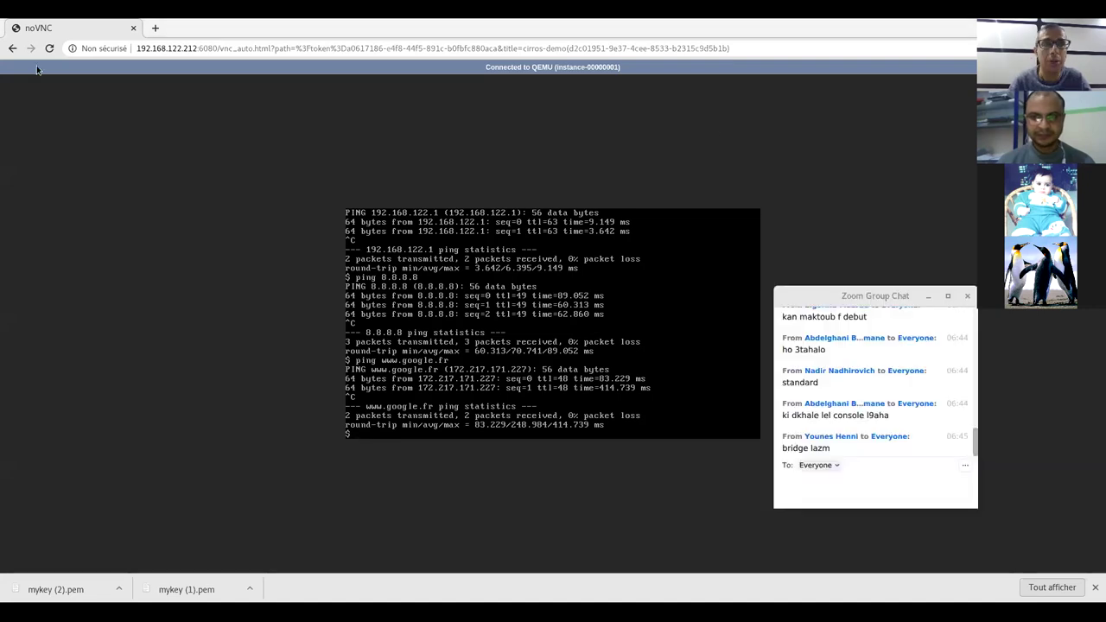
Exit the cirros-demo console session and return to the project's Instances list.
{"action": "left_click", "coordinate": [11, 48]}
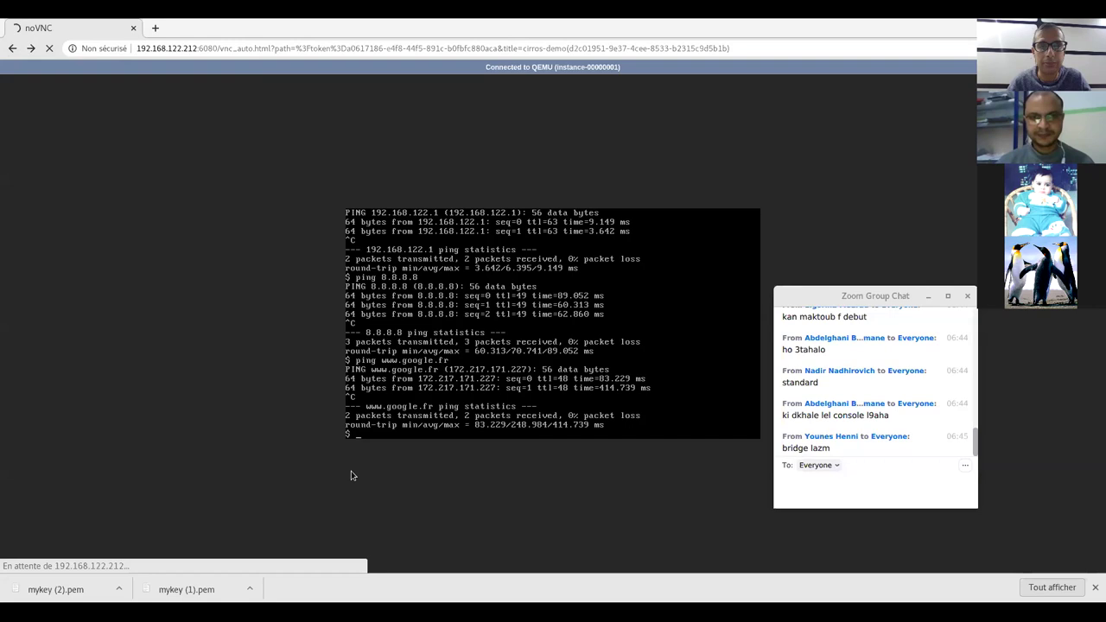
{"action": "type", "text": "exi"}
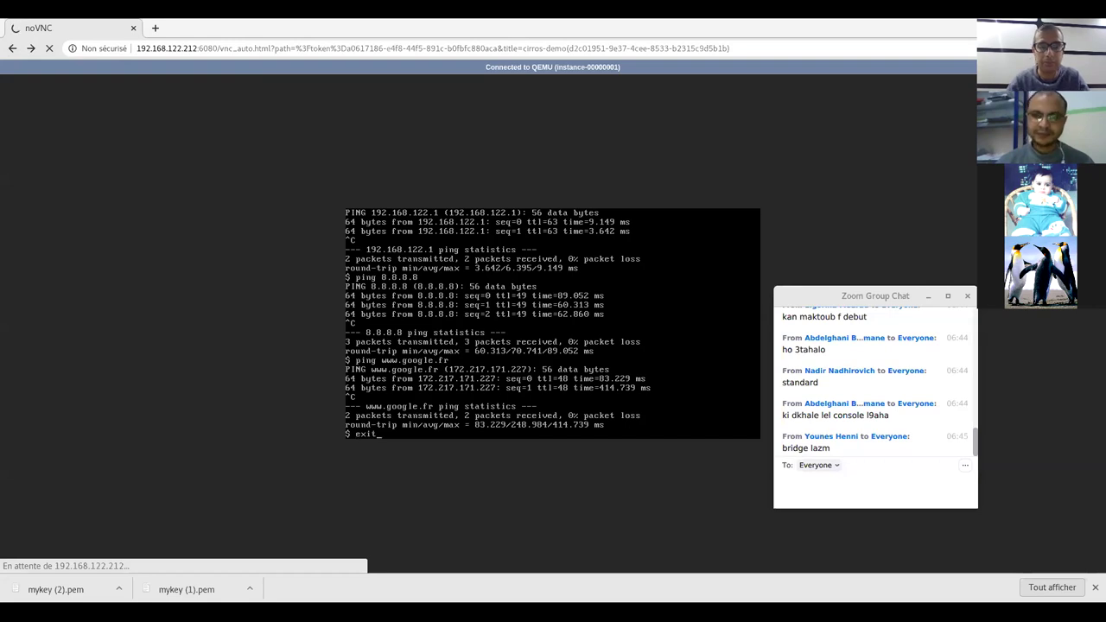
{"action": "type", "text": "t"}
{"action": "key", "text": "Return"}
{"action": "left_click", "coordinate": [12, 49]}
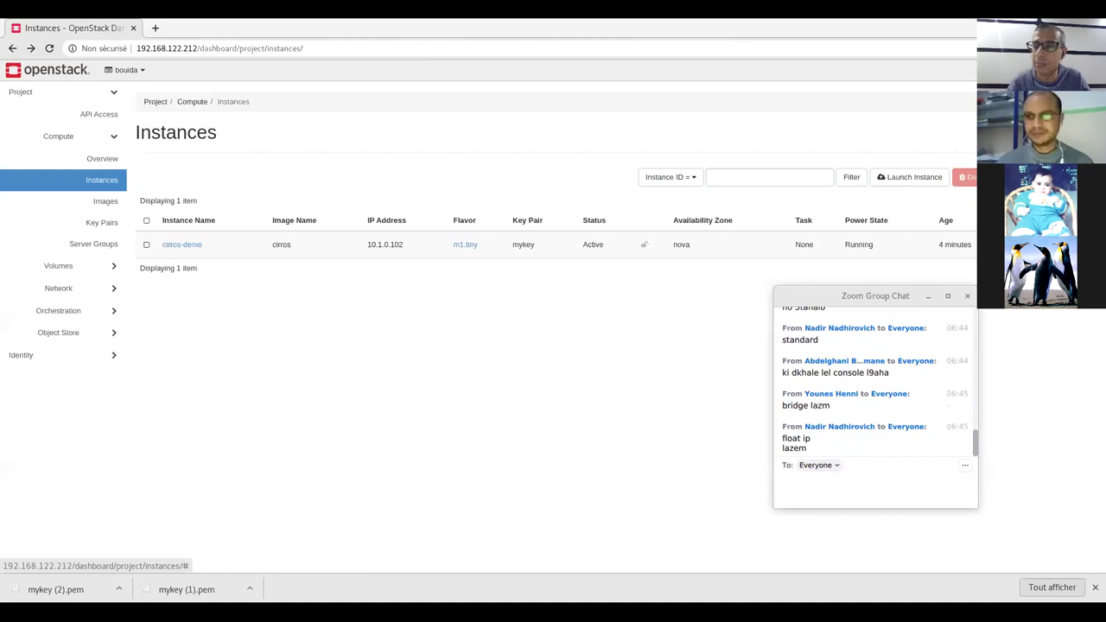
Associate the floating IP 192.168.122.110 with the cirros-demo port 10.1.0.102.
{"action": "left_click", "coordinate": [1072, 245]}
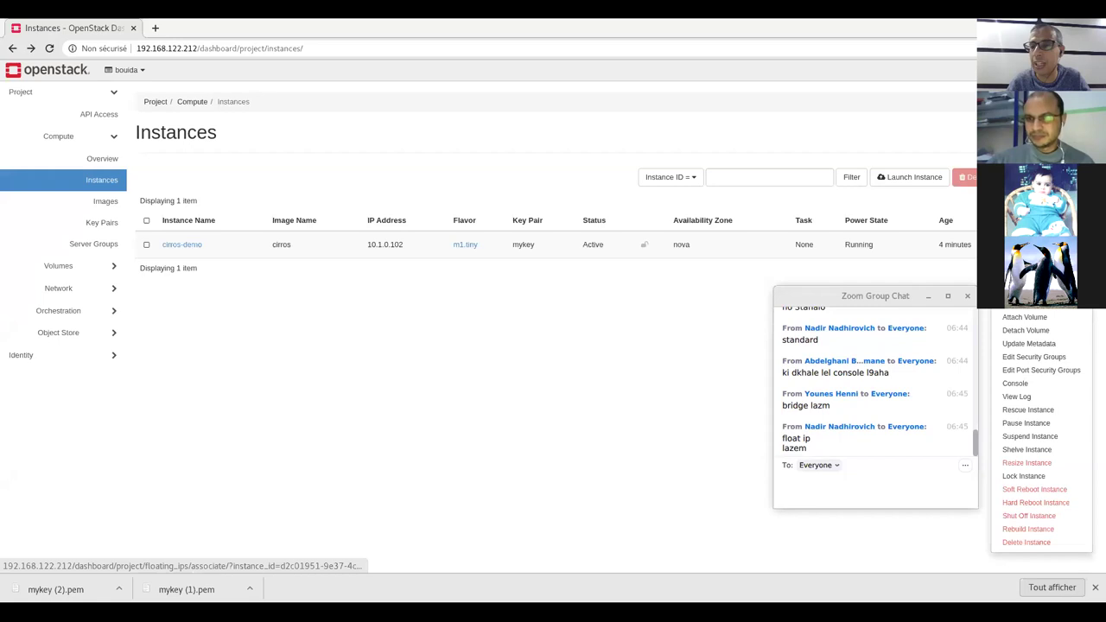
{"action": "left_click", "coordinate": [1029, 265]}
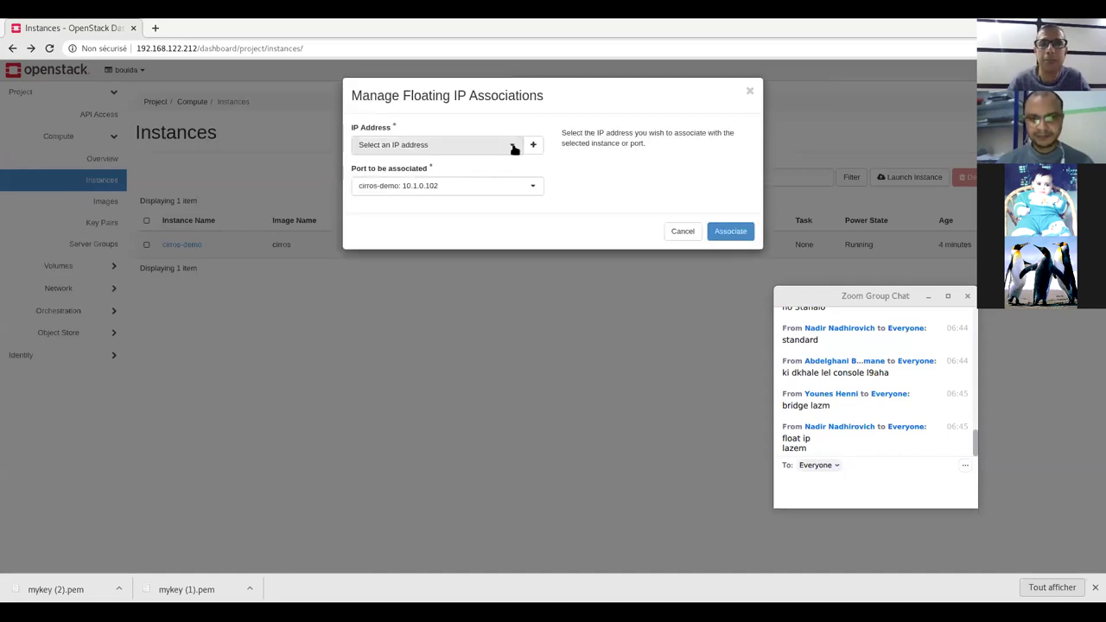
{"action": "left_click", "coordinate": [512, 145]}
{"action": "left_click", "coordinate": [427, 182]}
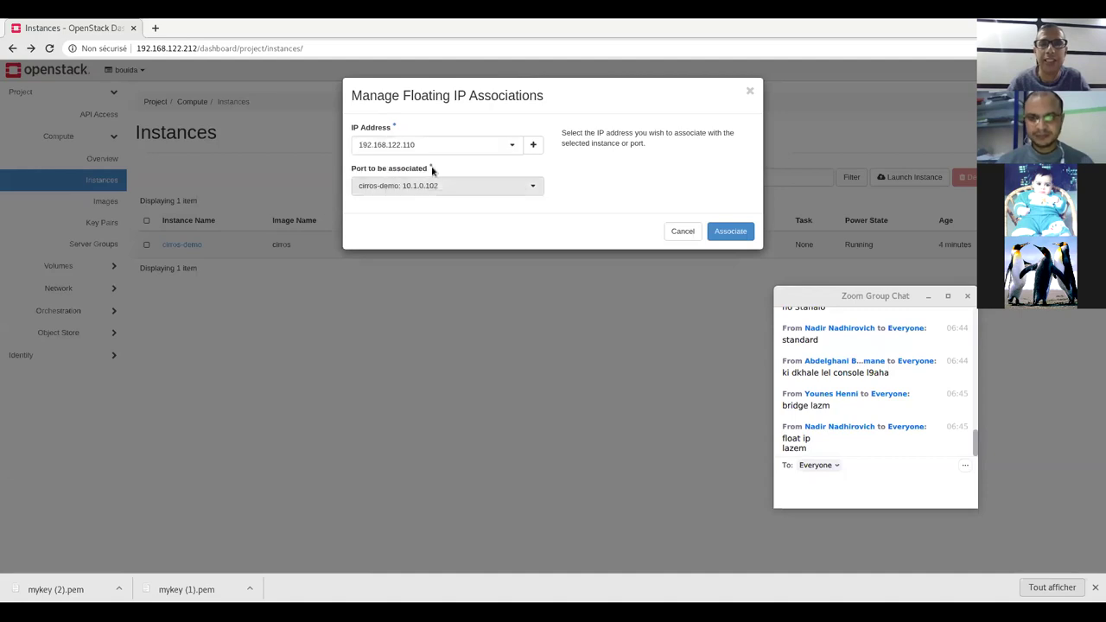
{"action": "left_click", "coordinate": [513, 145]}
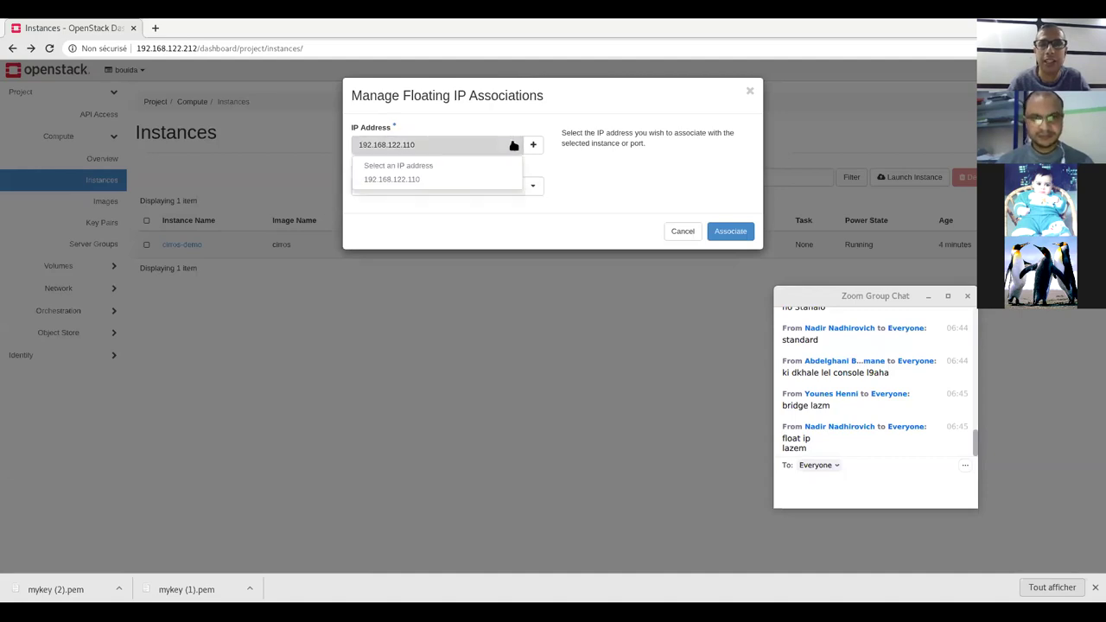
{"action": "left_click", "coordinate": [456, 180]}
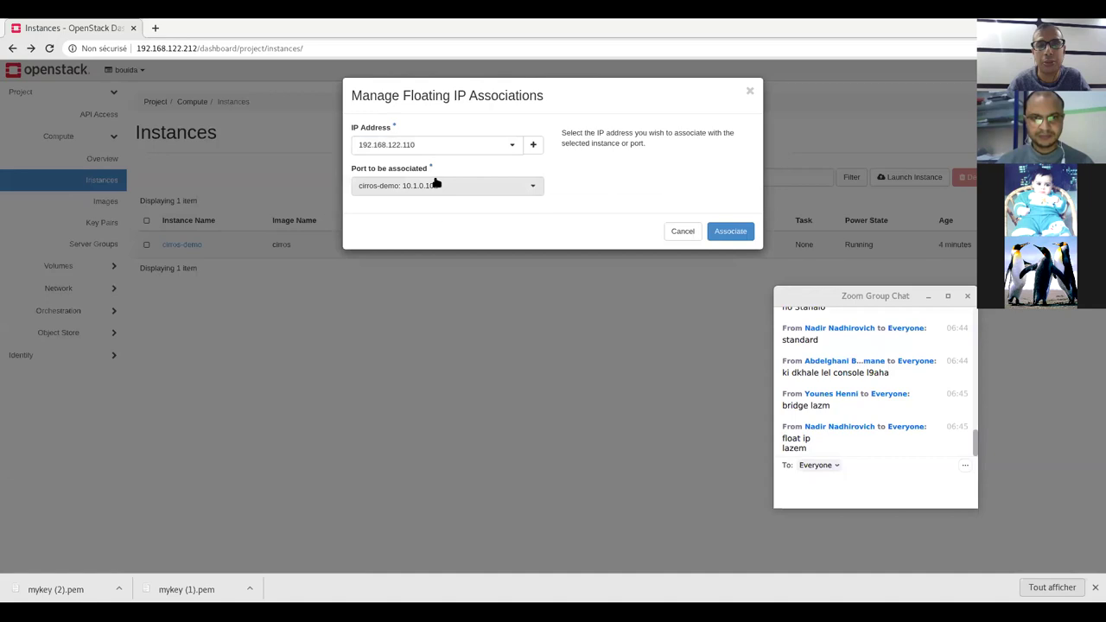
{"action": "left_click", "coordinate": [731, 230]}
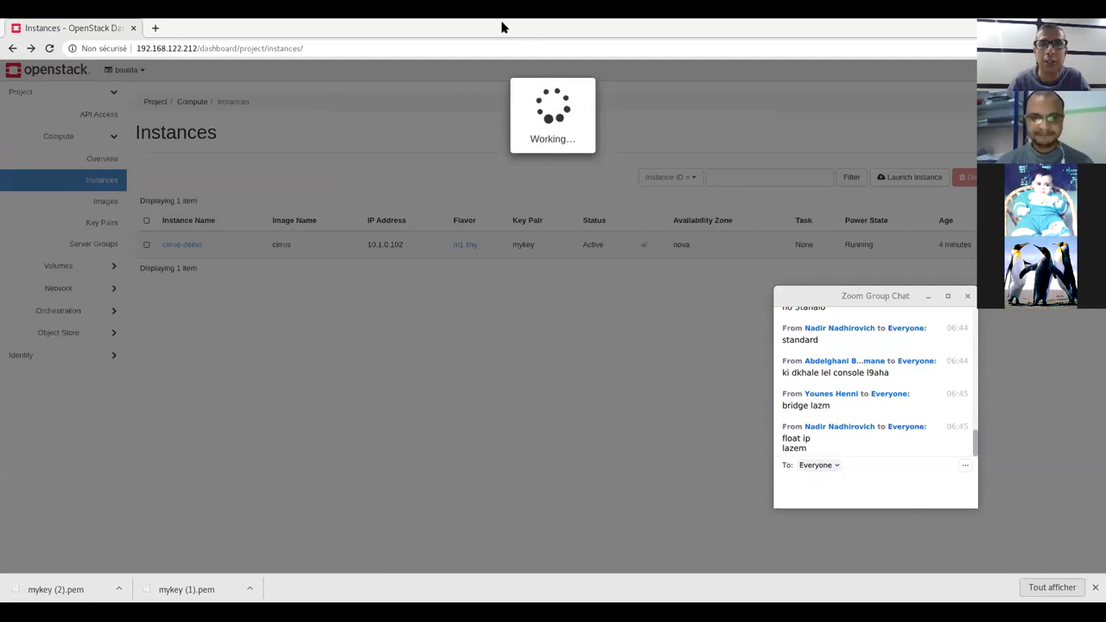
Switch to the root@demo terminal, clear it, and ping the floating IP 192.168.122.110, stopping after several replies.
{"action": "key", "text": "alt+h"}
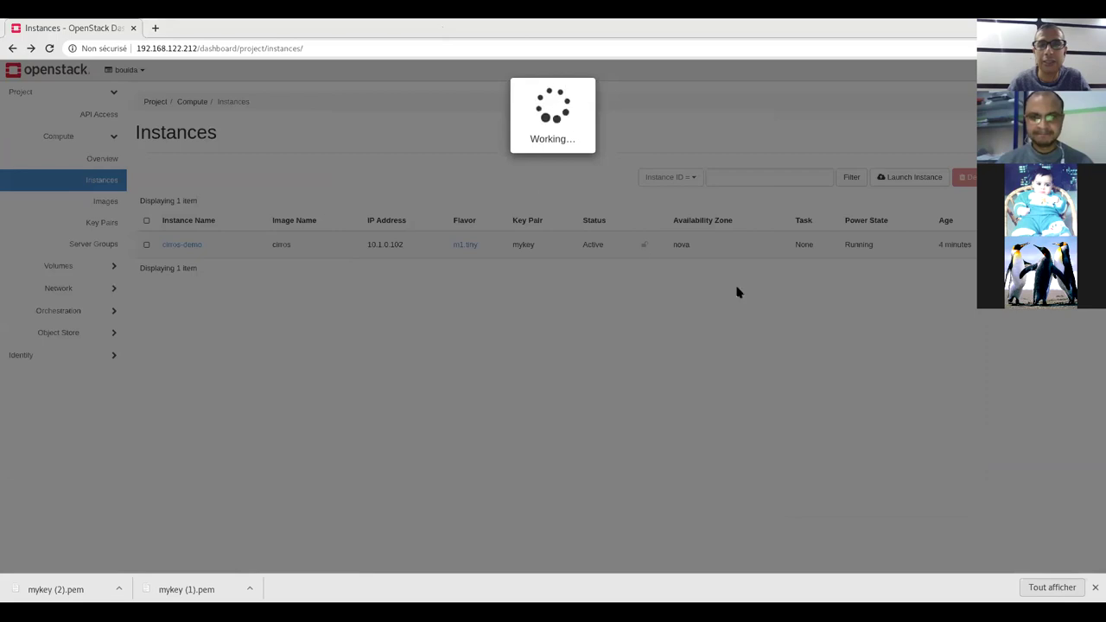
{"action": "key", "text": "alt+s"}
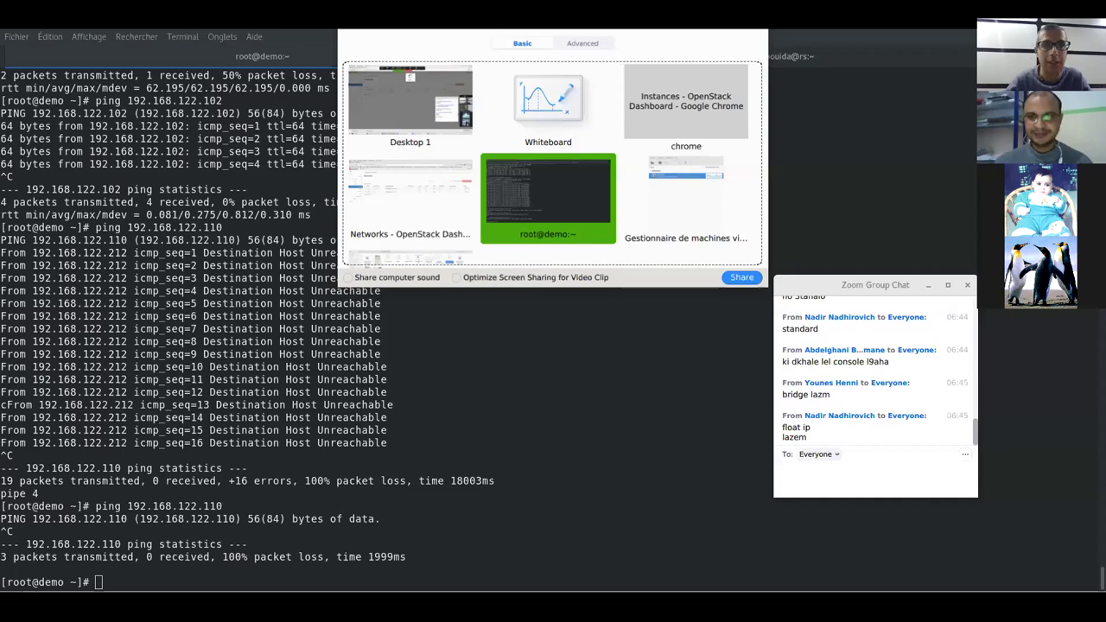
{"action": "key", "text": "Return"}
{"action": "key", "text": "ctrl+l"}
{"action": "key", "text": "Up"}
{"action": "key", "text": "Return"}
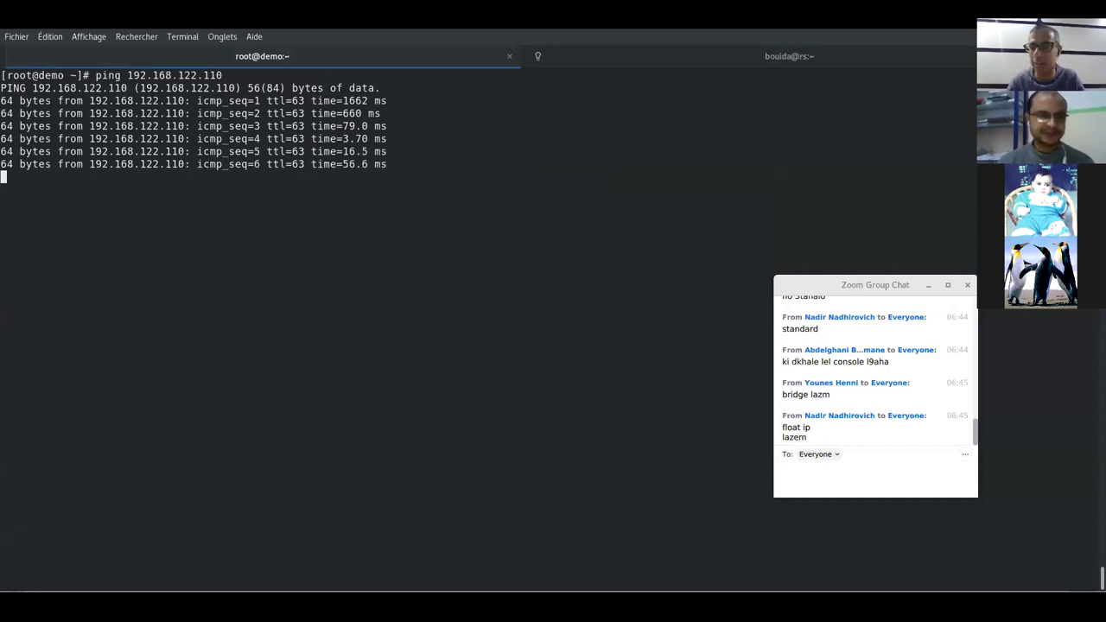
{"action": "key", "text": "ctrl+c"}
Connect over SSH as cirros to 192.168.122.110, accepting the host key and entering the account password.
{"action": "key", "text": "Up"}
{"action": "key", "text": "Left"}
{"action": "key", "text": "Left"}
{"action": "key", "text": "Left"}
{"action": "key", "text": "Left"}
{"action": "key", "text": "Left"}
{"action": "key", "text": "Left"}
{"action": "key", "text": "Left"}
{"action": "key", "text": "Left"}
{"action": "key", "text": "Left"}
{"action": "key", "text": "Left"}
{"action": "key", "text": "Left"}
{"action": "key", "text": "Left"}
{"action": "key", "text": "Left"}
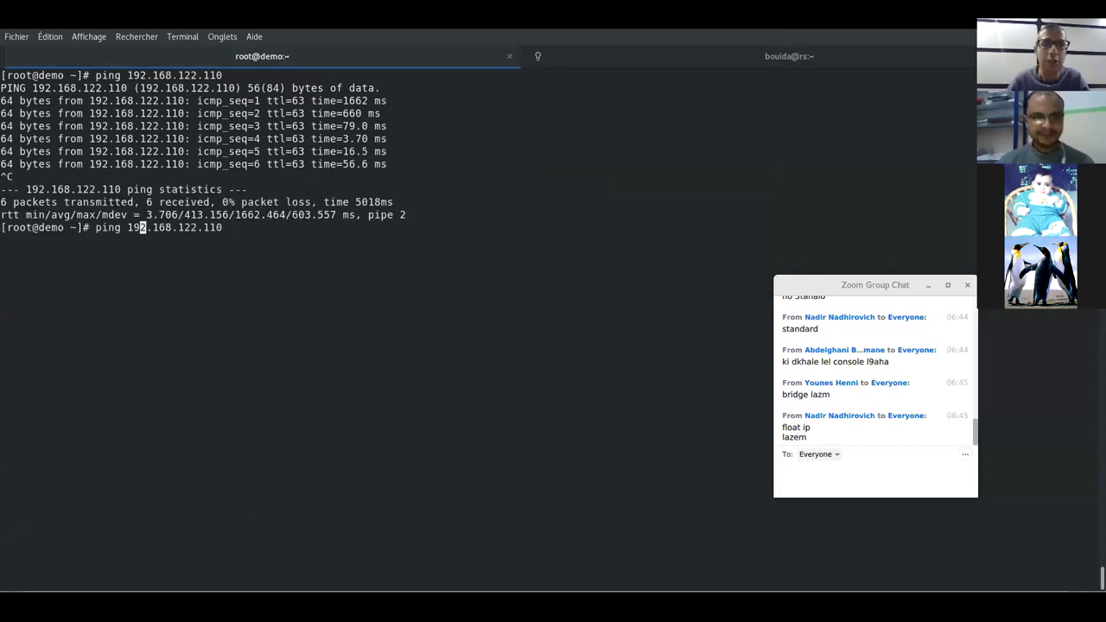
{"action": "key", "text": "Left"}
{"action": "key", "text": "BackSpace"}
{"action": "key", "text": "BackSpace"}
{"action": "key", "text": "BackSpace"}
{"action": "key", "text": "BackSpace"}
{"action": "key", "text": "BackSpace"}
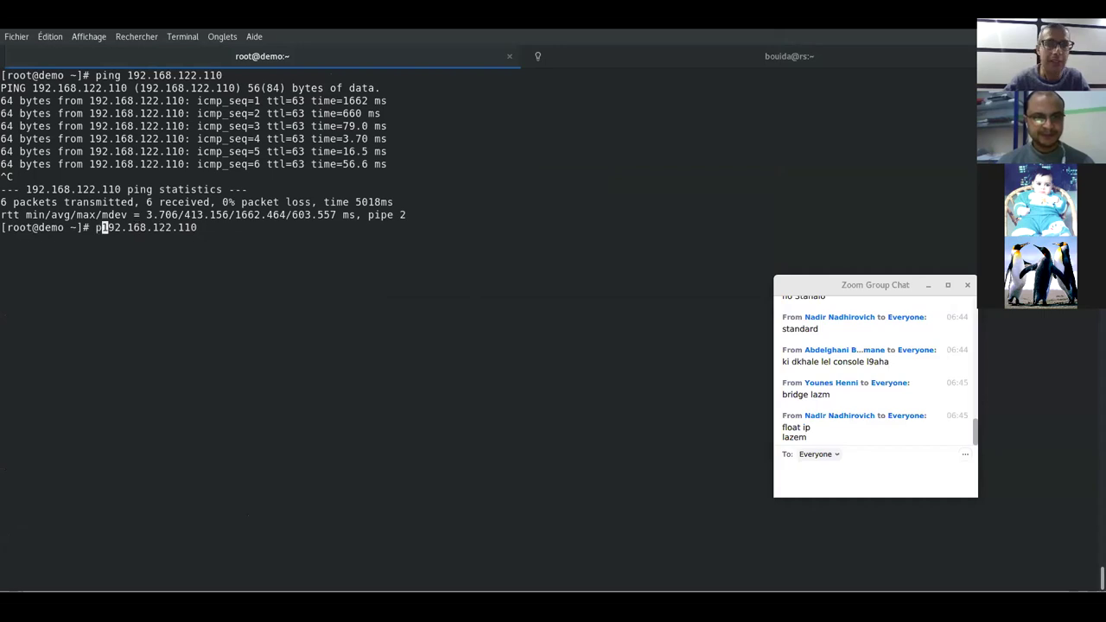
{"action": "type", "text": "ssh "}
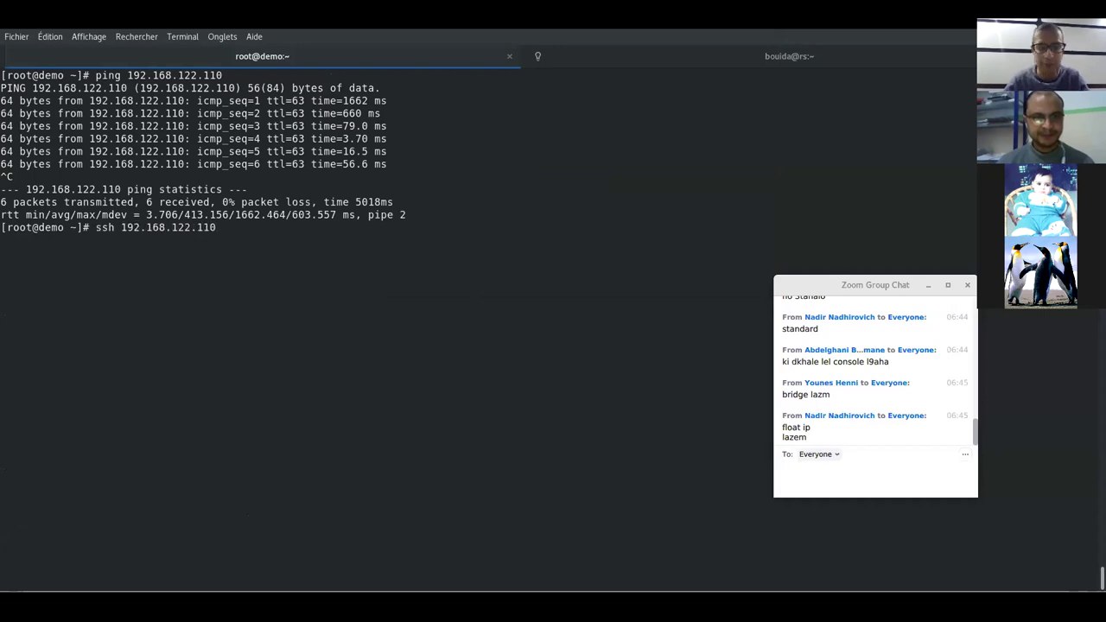
{"action": "type", "text": "cirros"}
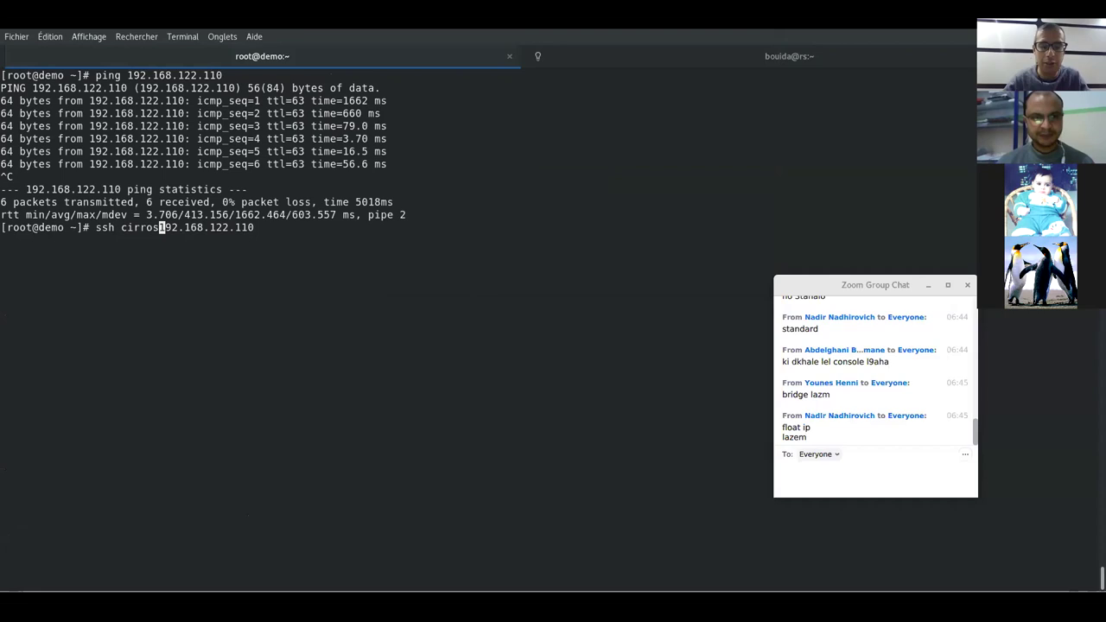
{"action": "type", "text": "@"}
{"action": "key", "text": "Return"}
{"action": "type", "text": "yes"}
{"action": "key", "text": "Return"}
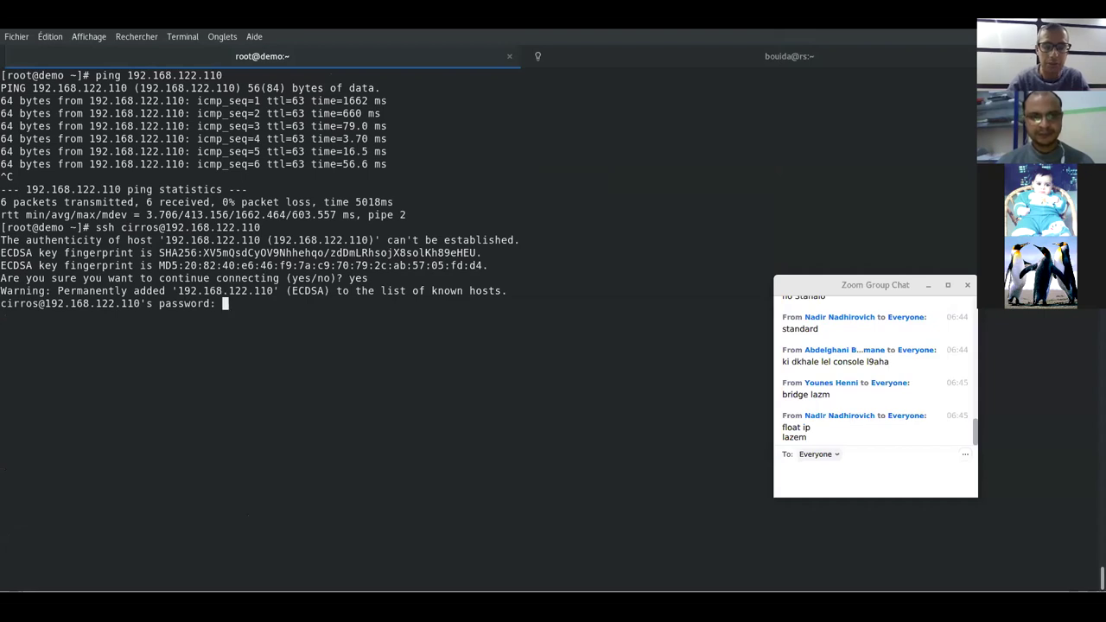
{"action": "key", "text": "Return"}
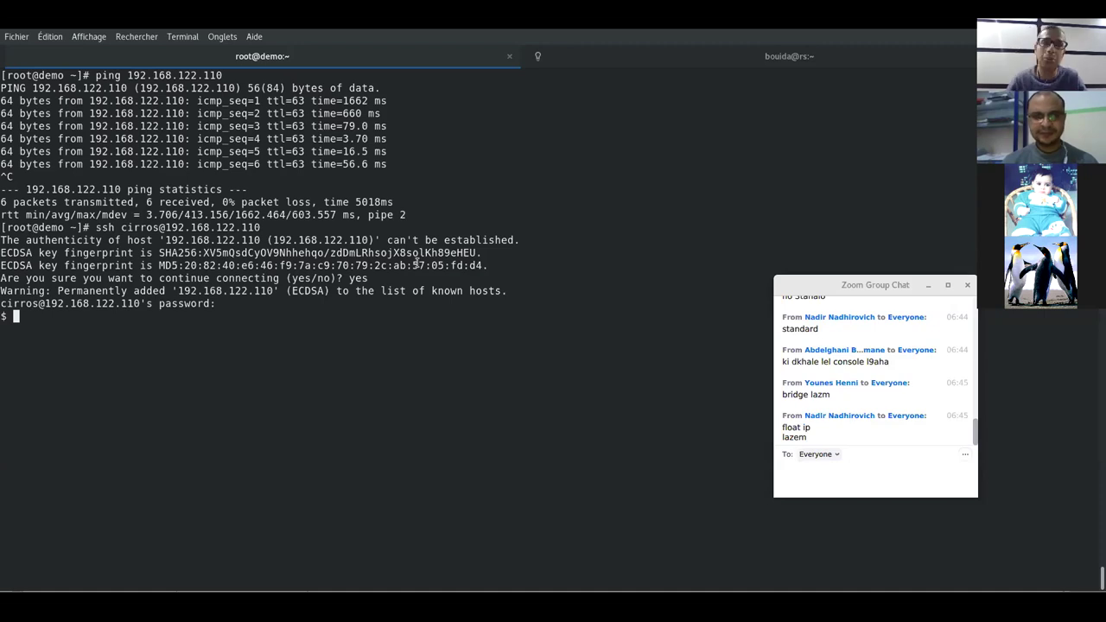
Close the SSH session and check the demo host's memory usage with free -h.
{"action": "type", "text": "exit"}
{"action": "key", "text": "Return"}
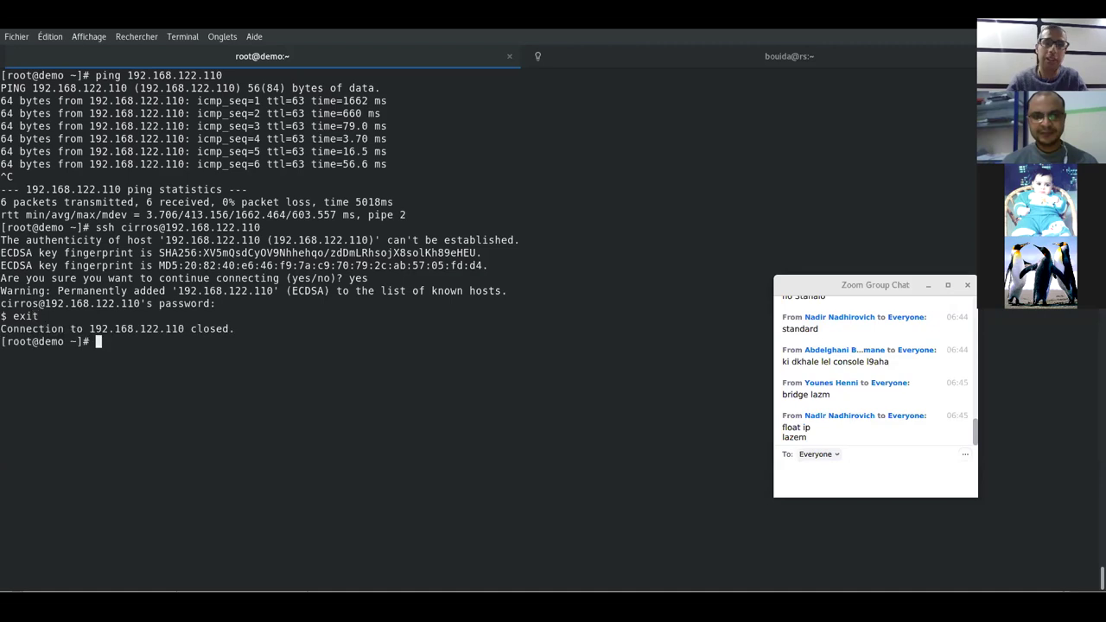
{"action": "key", "text": "alt+h"}
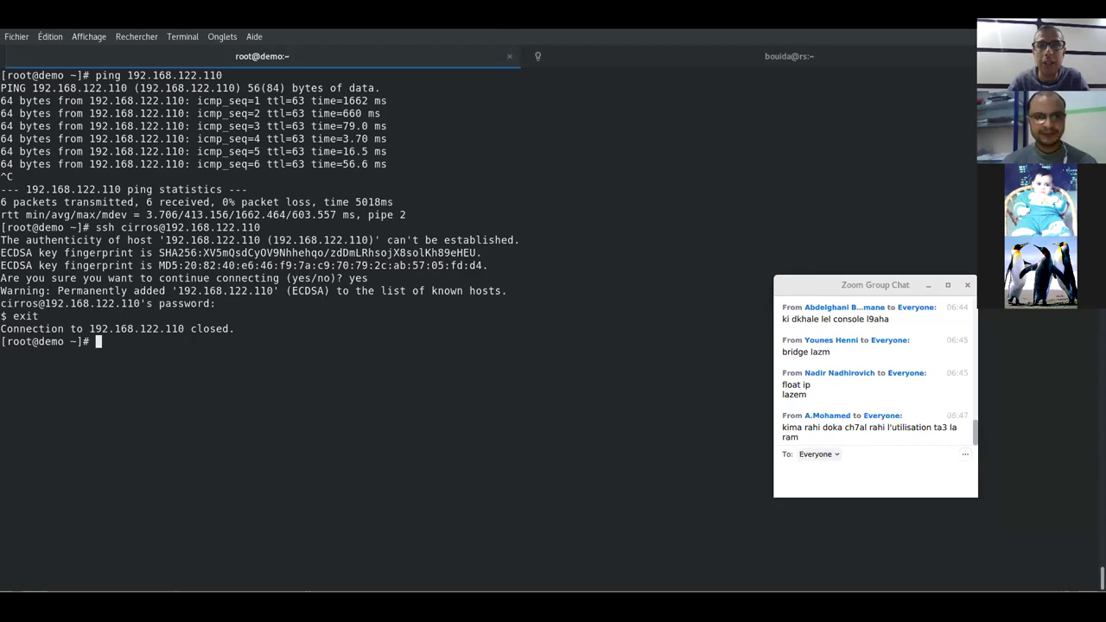
{"action": "key", "text": "alt+h"}
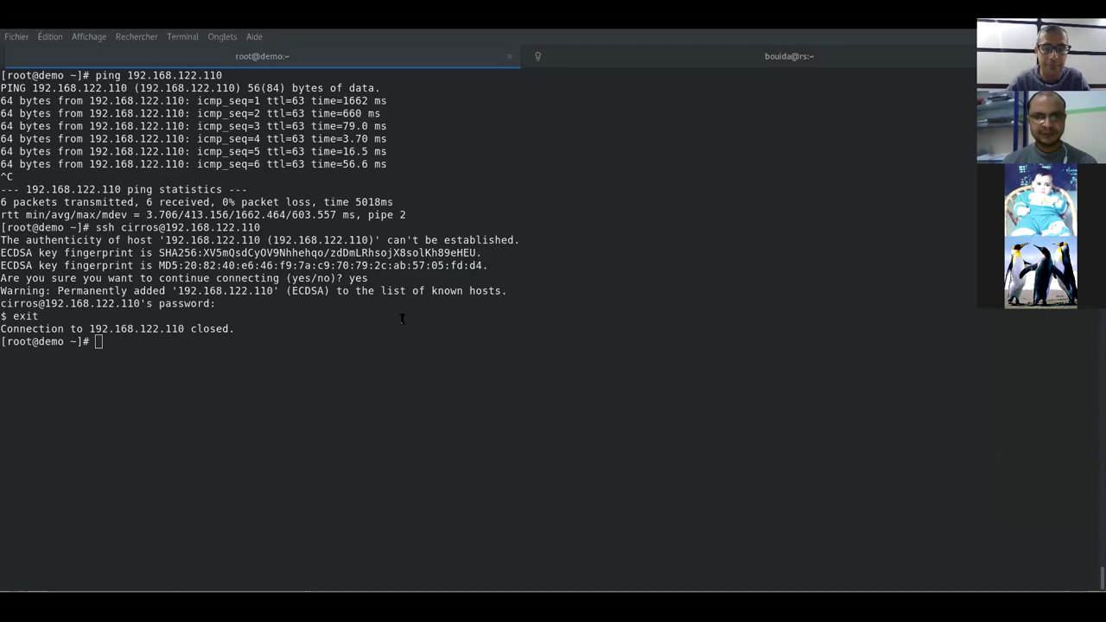
{"action": "key", "text": "alt+h"}
{"action": "type", "text": "free -h"}
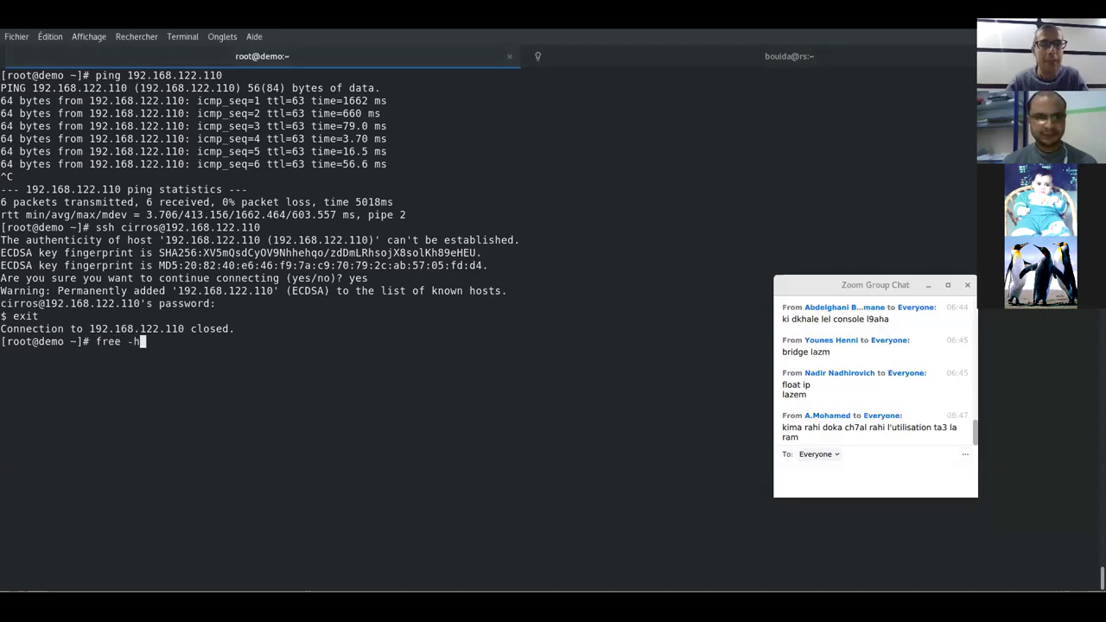
{"action": "key", "text": "Return"}
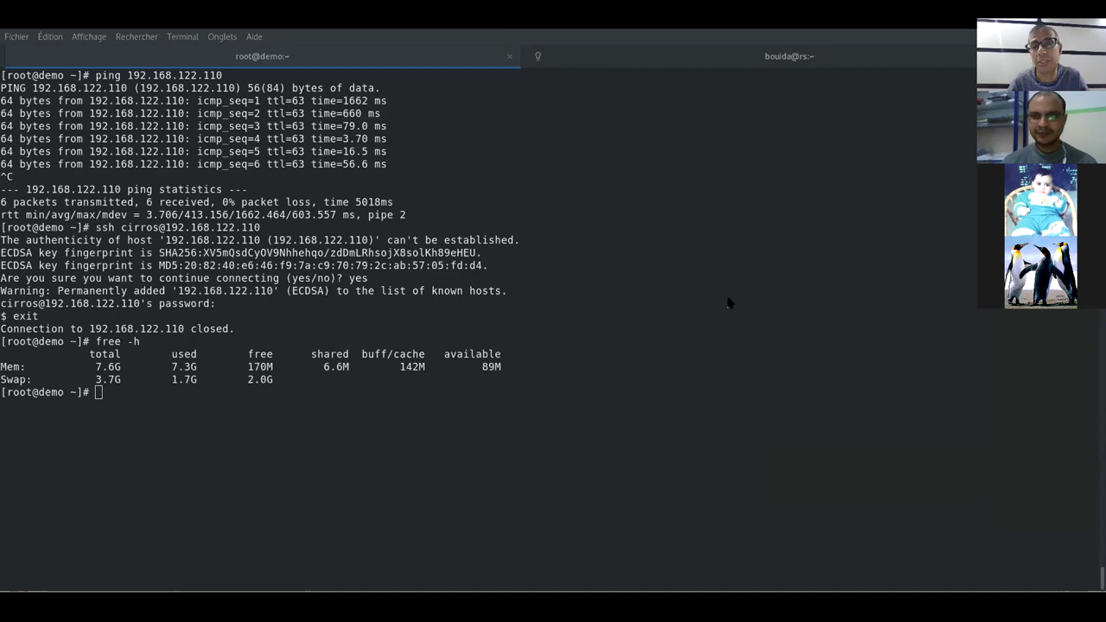
Switch to the OpenStack dashboard in the browser and start creating a network named private2, continuing to its subnet settings.
{"action": "key", "text": "alt+Tab"}
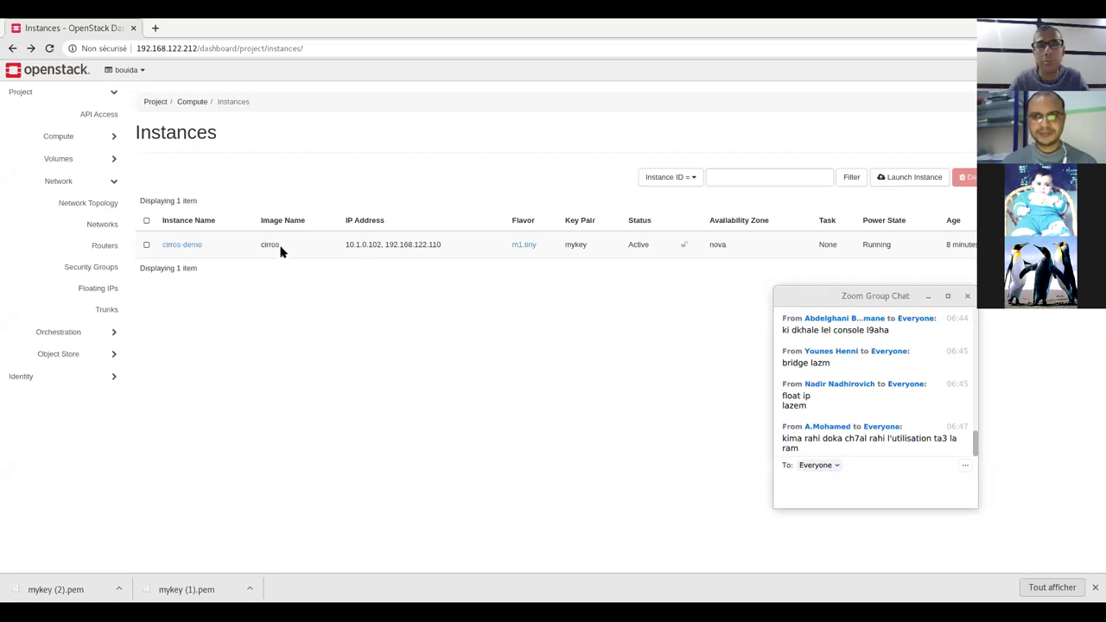
{"action": "left_click", "coordinate": [99, 224]}
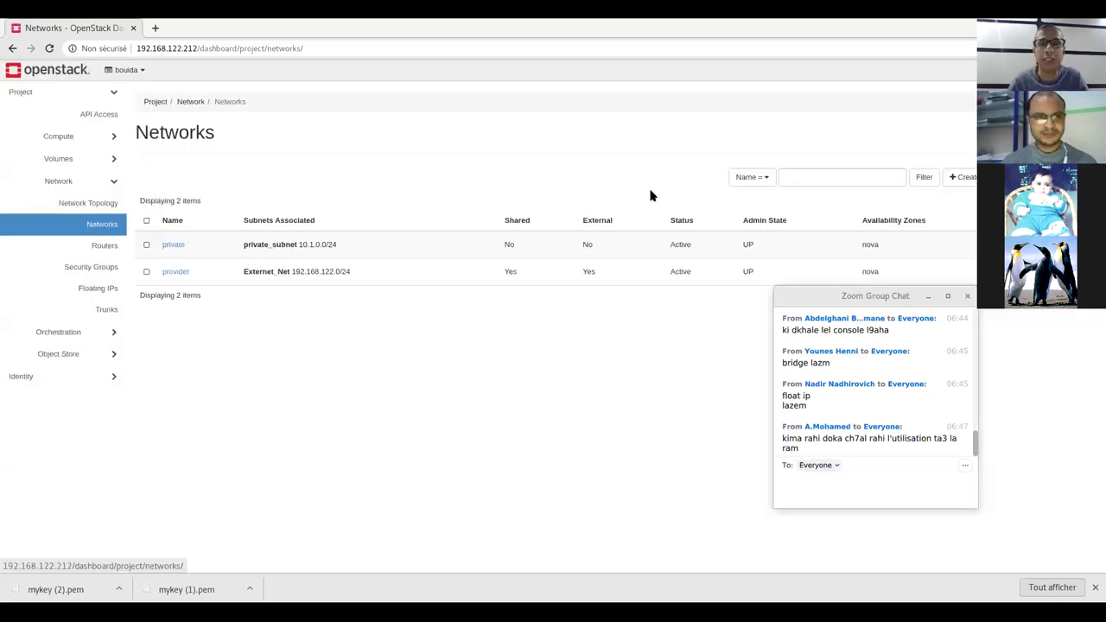
{"action": "left_click", "coordinate": [964, 177]}
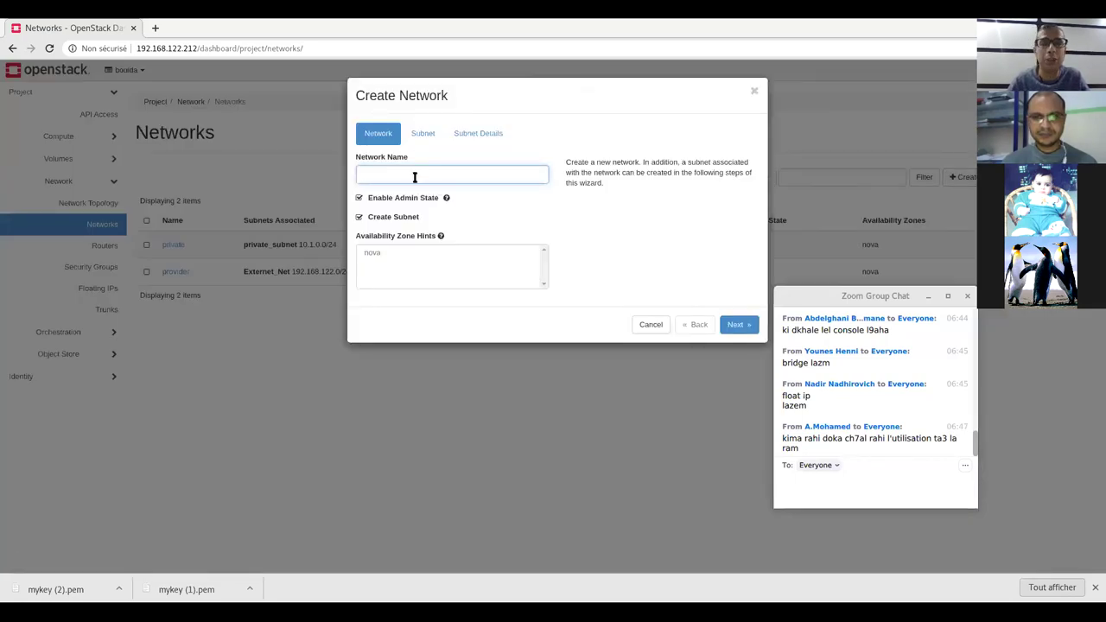
{"action": "type", "text": "p"}
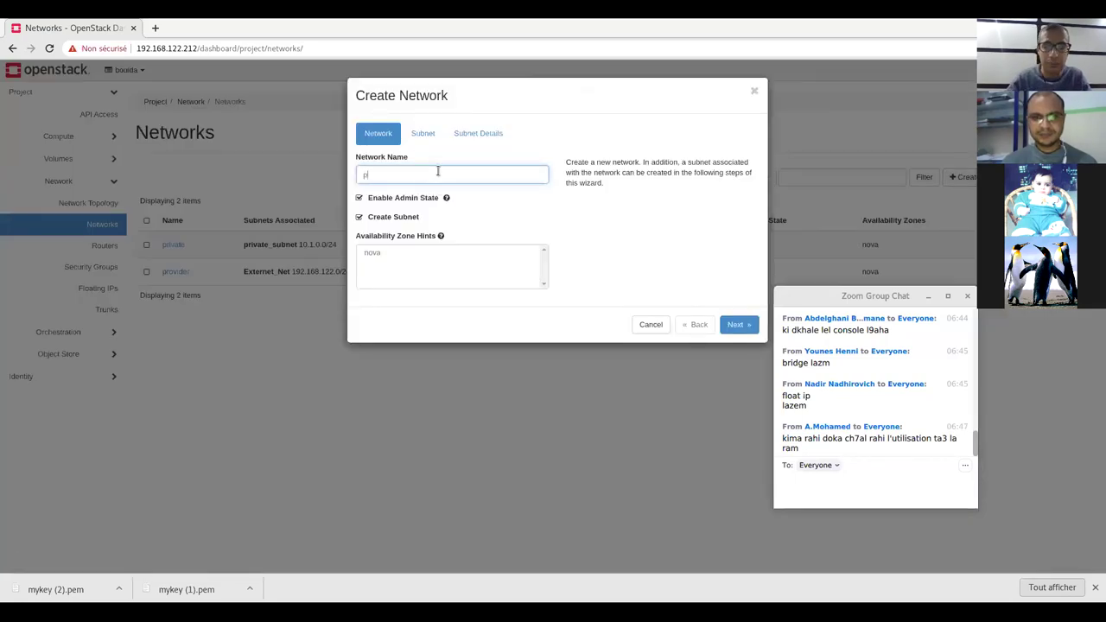
{"action": "type", "text": "rivate"}
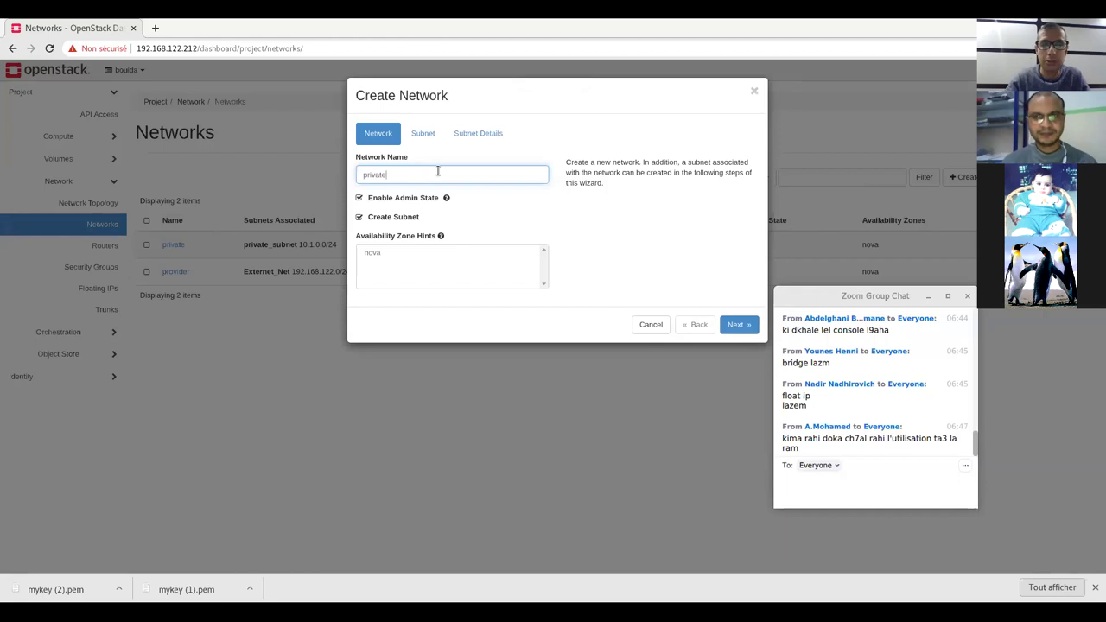
{"action": "type", "text": "2"}
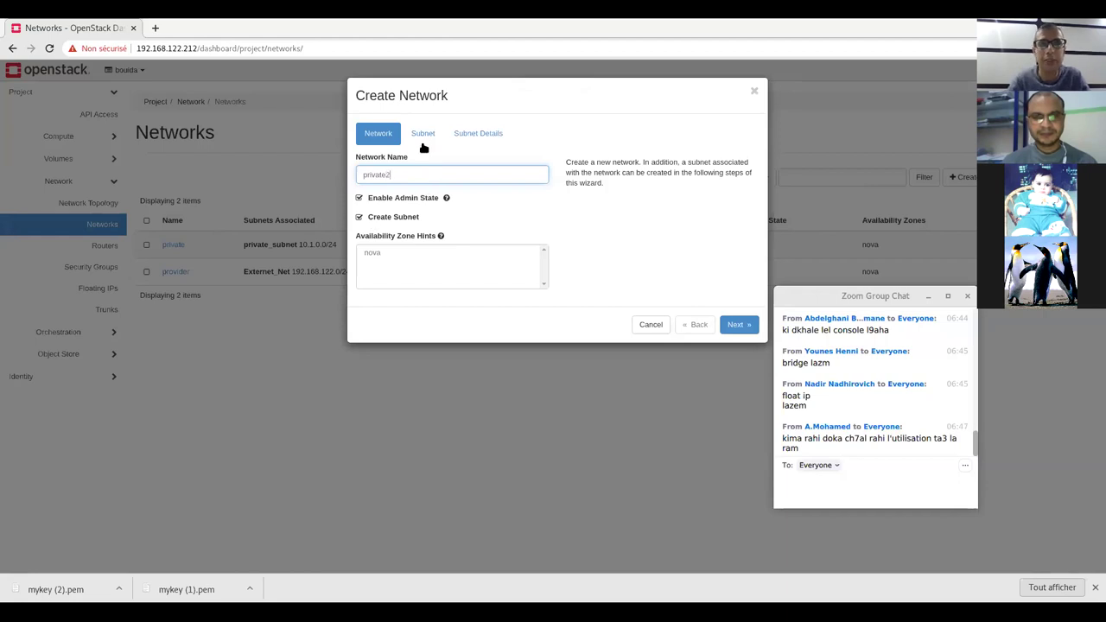
{"action": "left_click", "coordinate": [735, 324]}
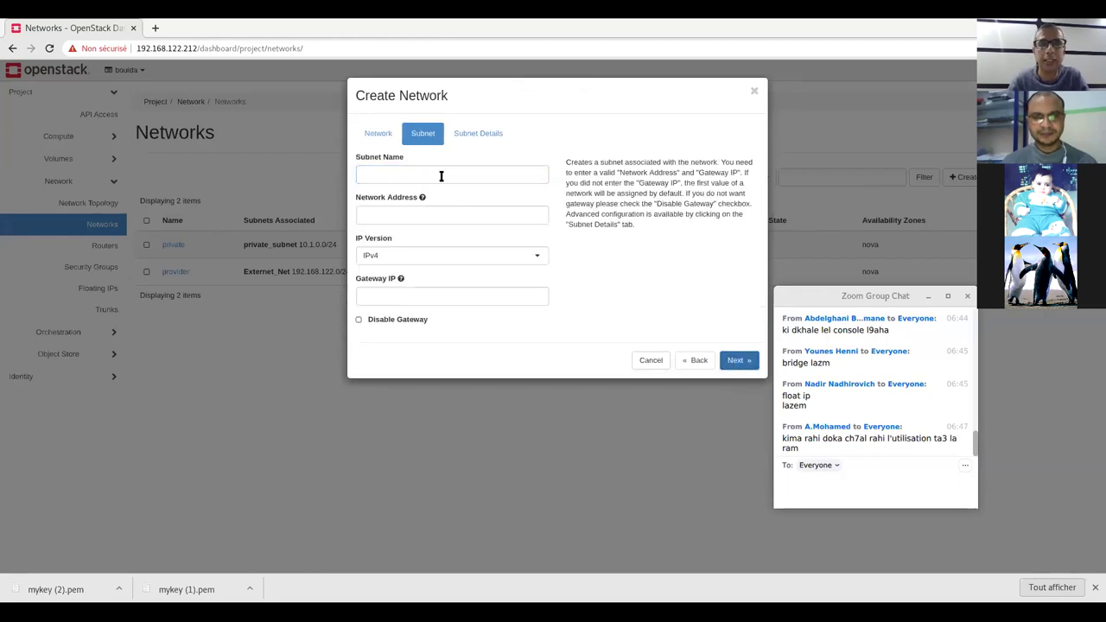
{"action": "left_click", "coordinate": [440, 176]}
{"action": "type", "text": "172.16"}
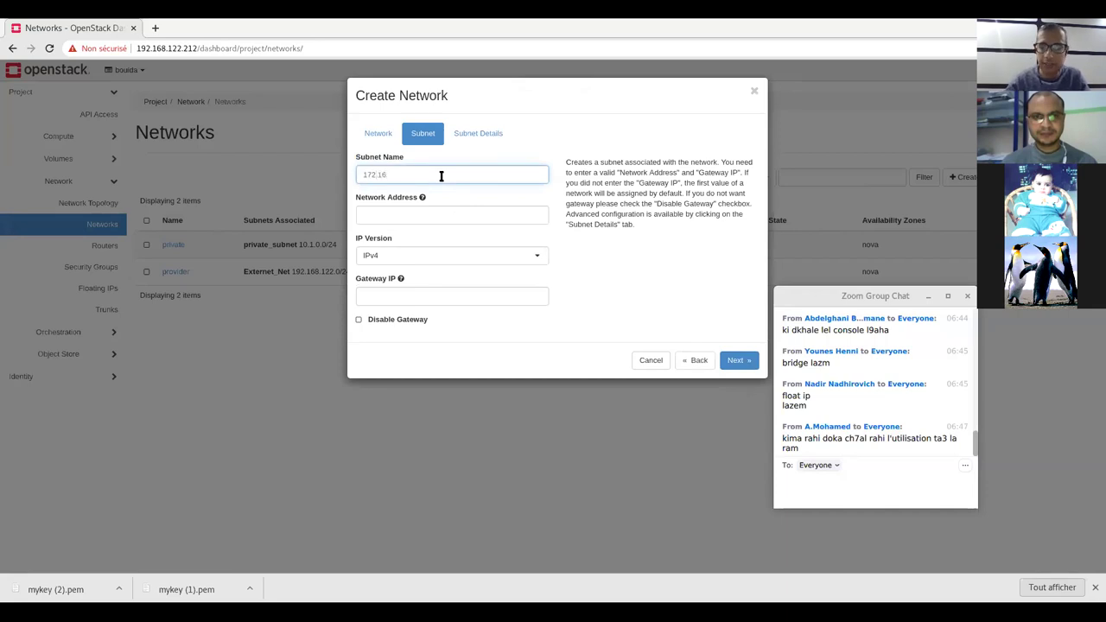
{"action": "type", "text": ".0.0."}
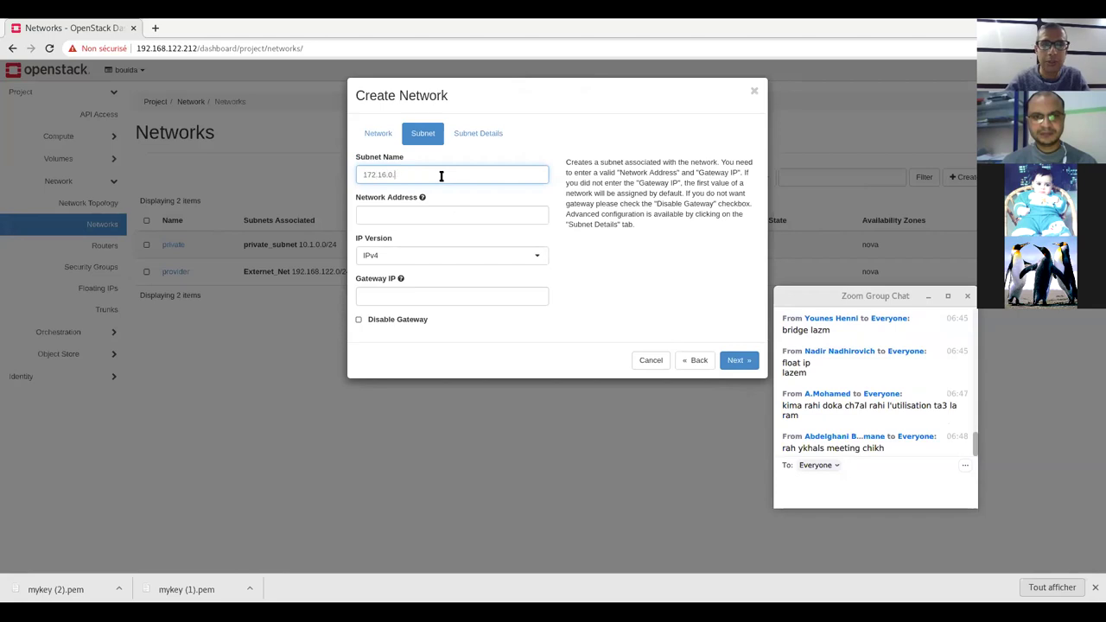
{"action": "key", "text": "ctrl+a"}
{"action": "key", "text": "BackSpace"}
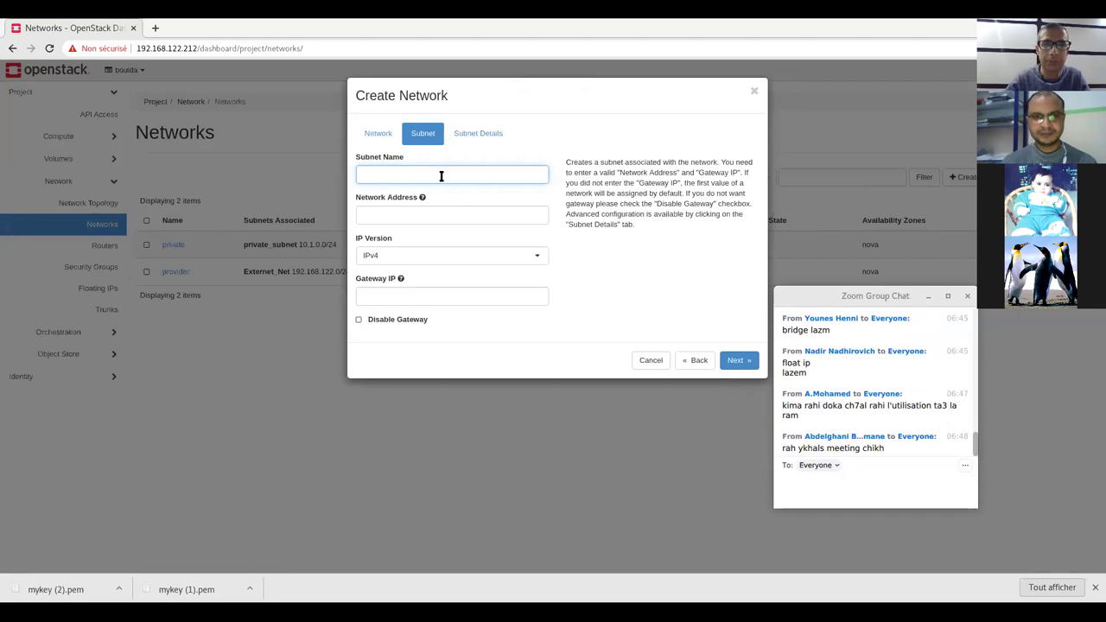
Name the new network's subnet private2_subnet and set its network address to 172.16.0.0/16.
{"action": "type", "text": "private"}
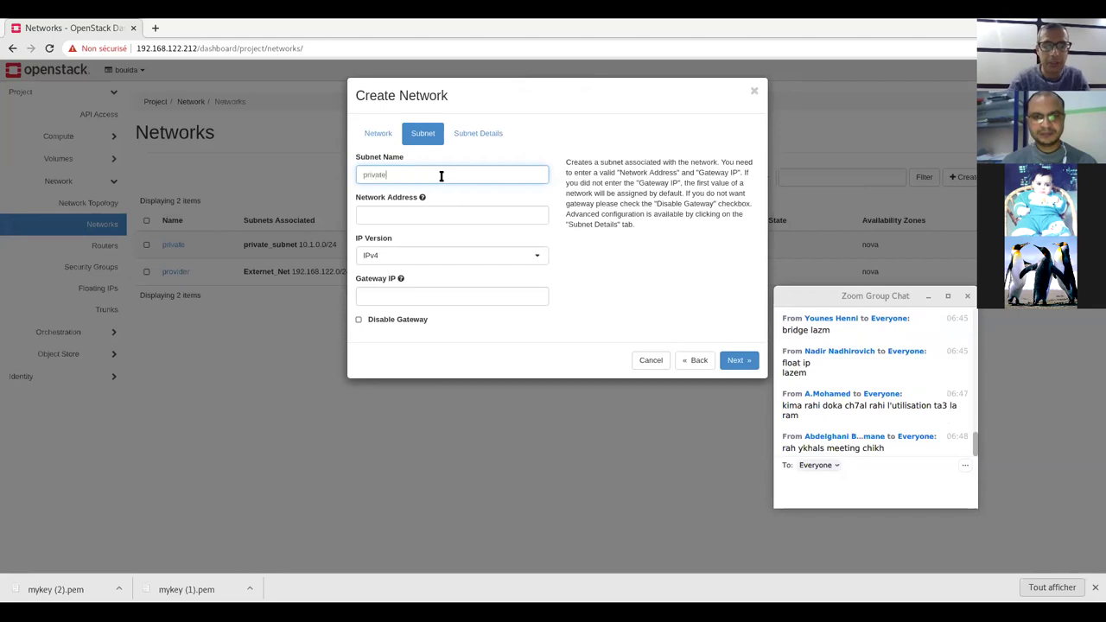
{"action": "type", "text": "2_subnet"}
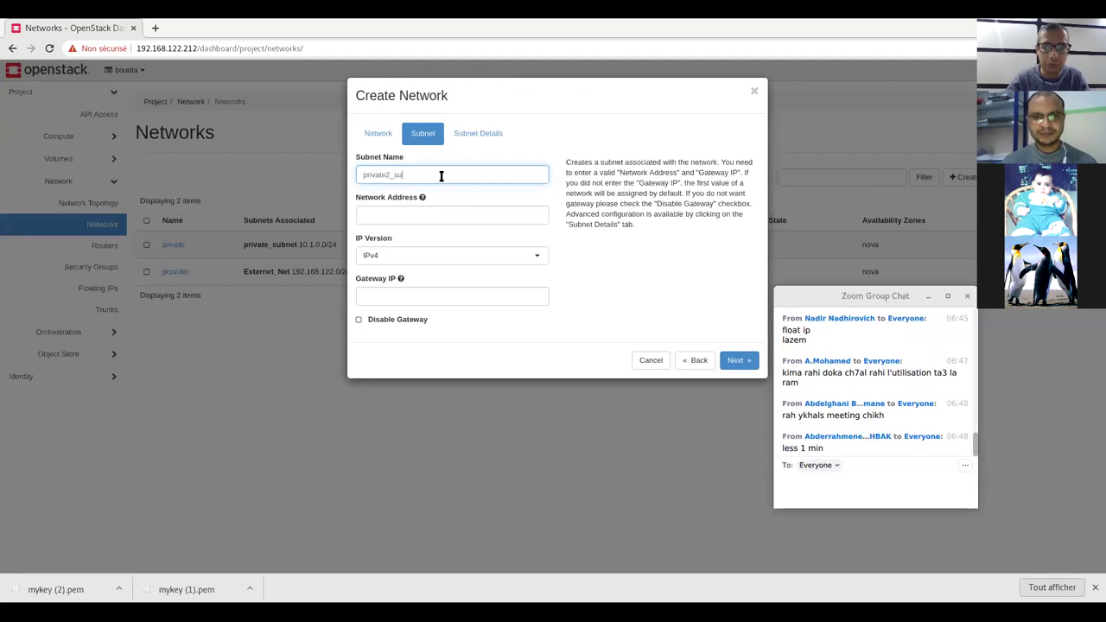
{"action": "left_click", "coordinate": [398, 215]}
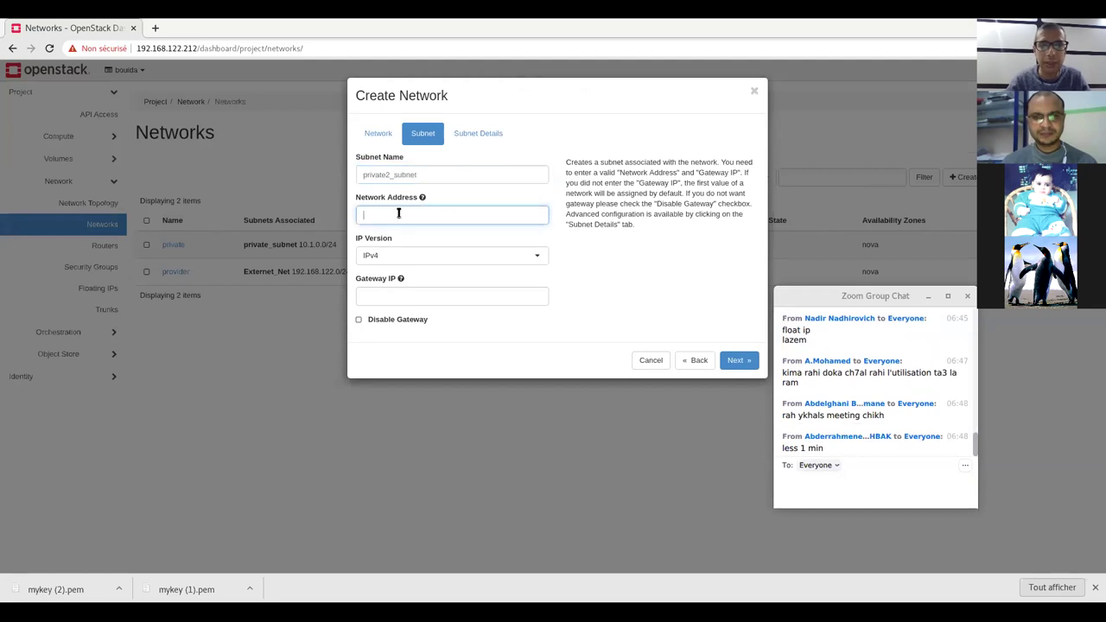
{"action": "type", "text": "172."}
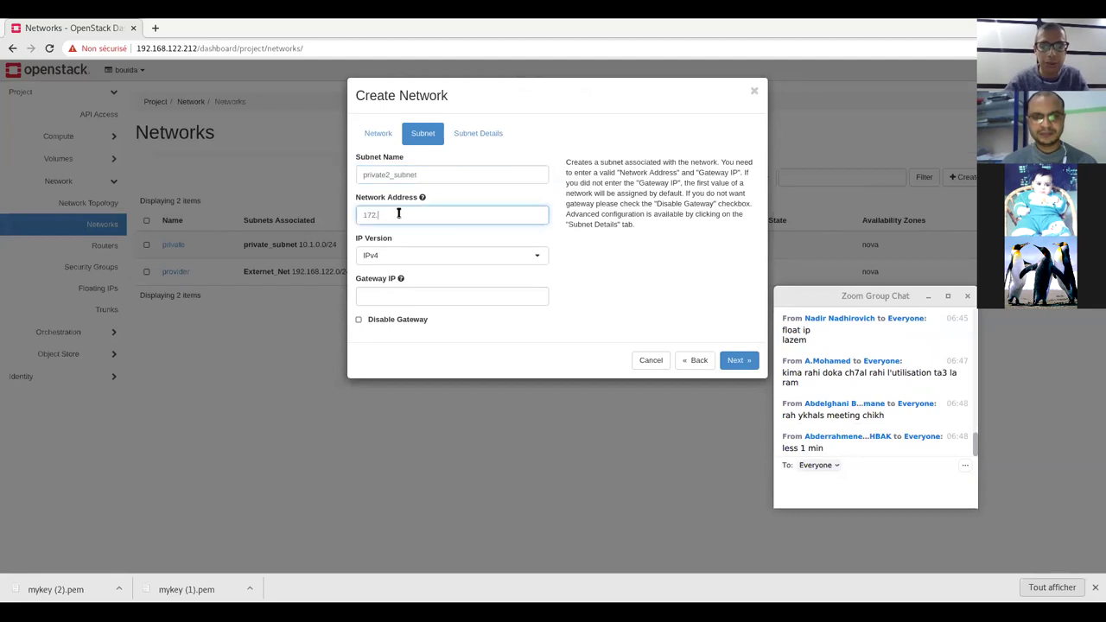
{"action": "type", "text": "16.0."}
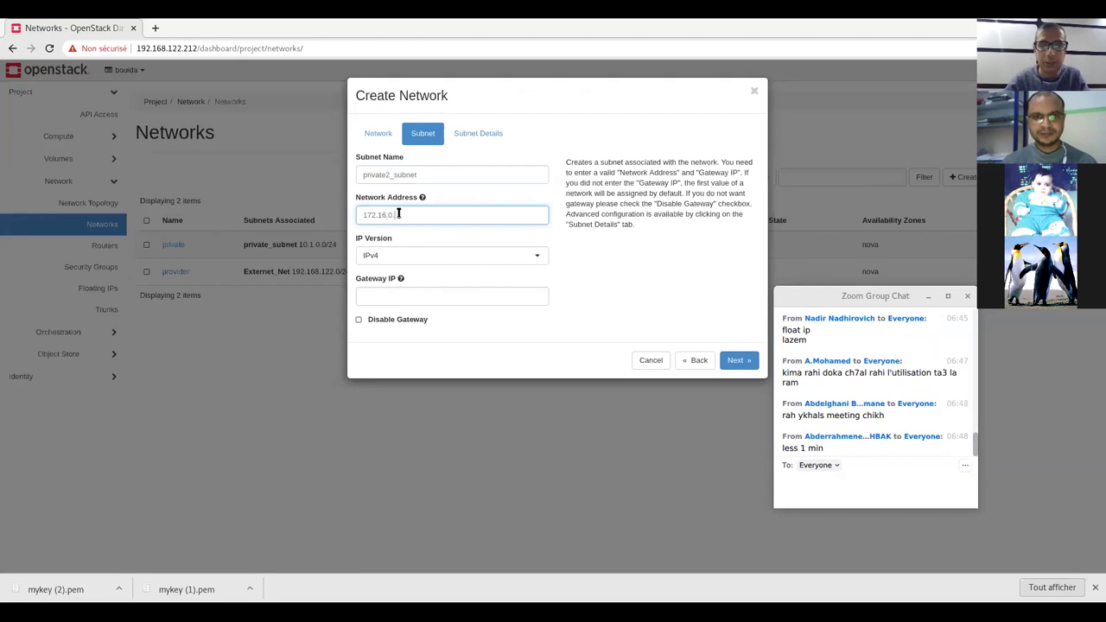
{"action": "type", "text": "0/16"}
Set the subnet's gateway IP to 172.16.0.1 and proceed to the subnet details.
{"action": "left_click", "coordinate": [433, 299]}
{"action": "type", "text": "172.1"}
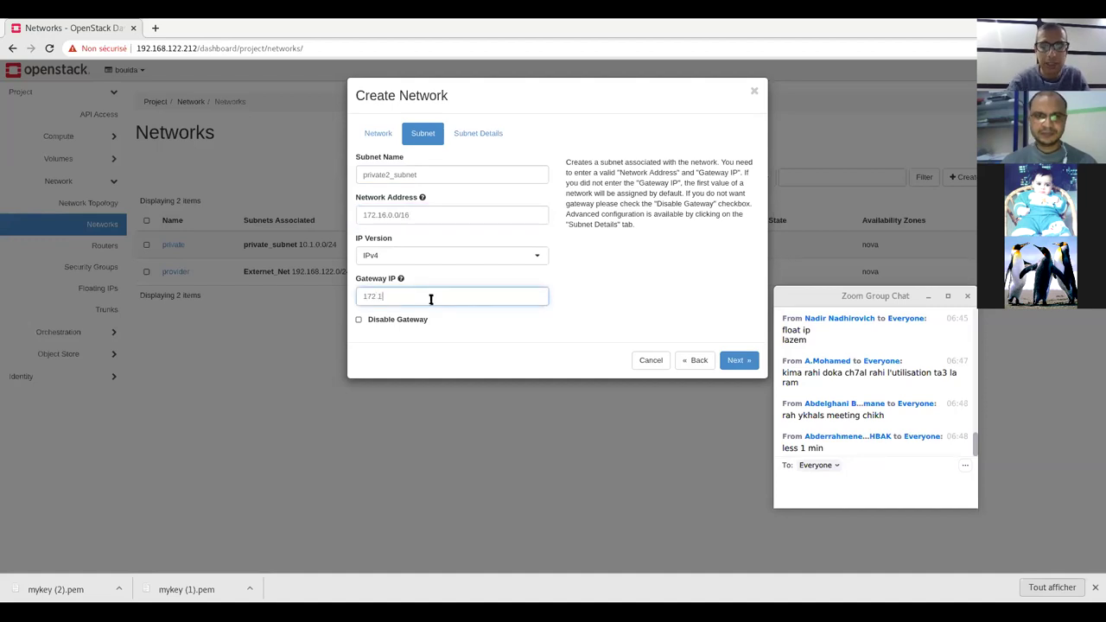
{"action": "type", "text": "6.0.1"}
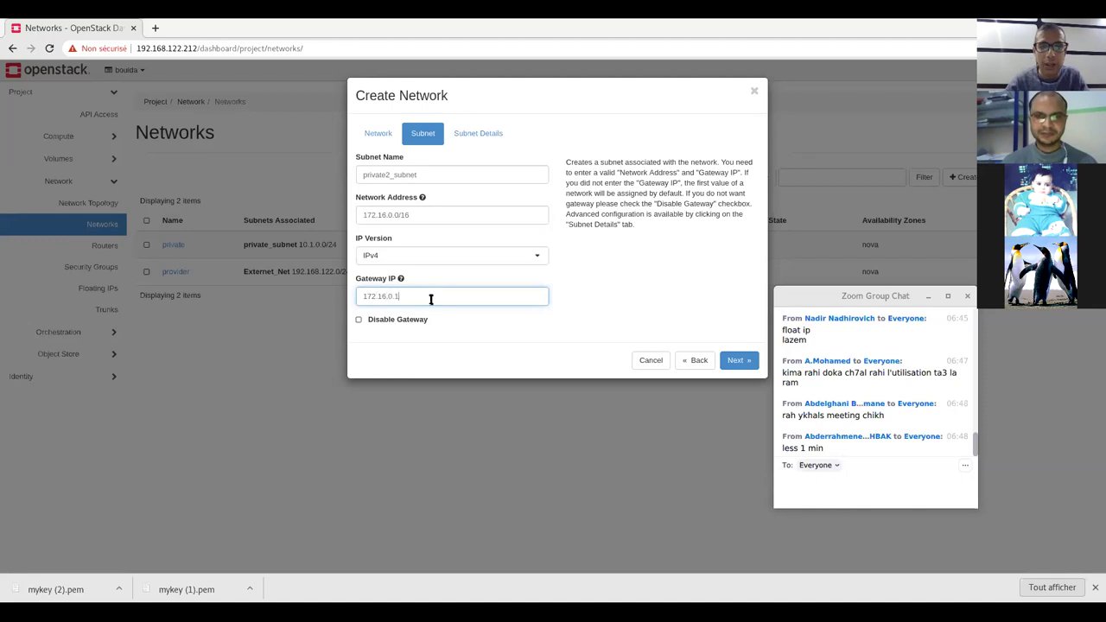
{"action": "left_click", "coordinate": [737, 360]}
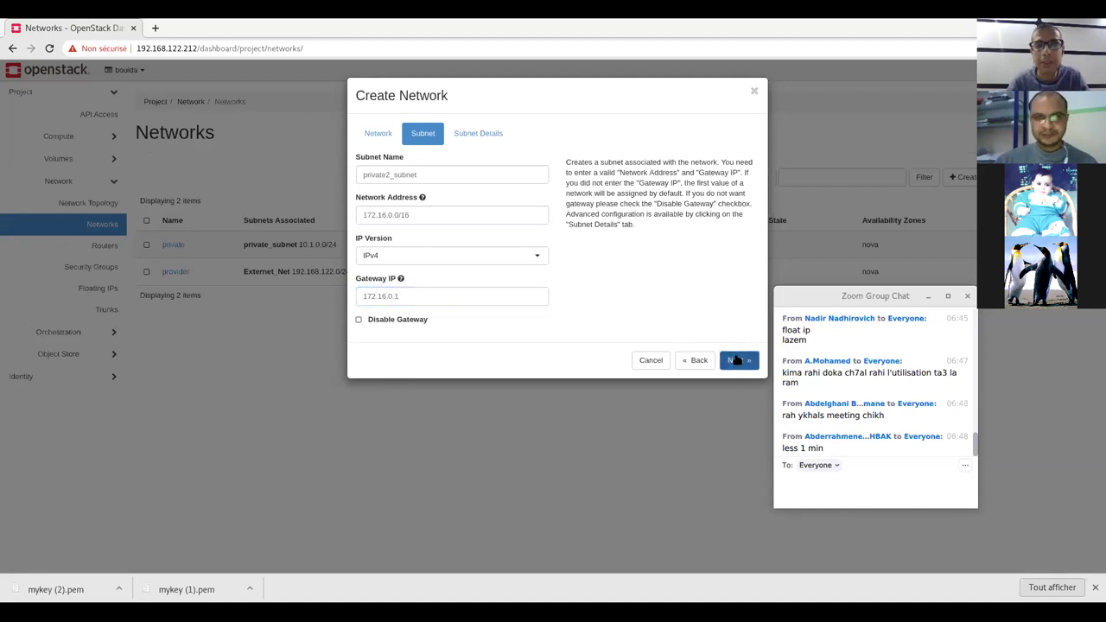